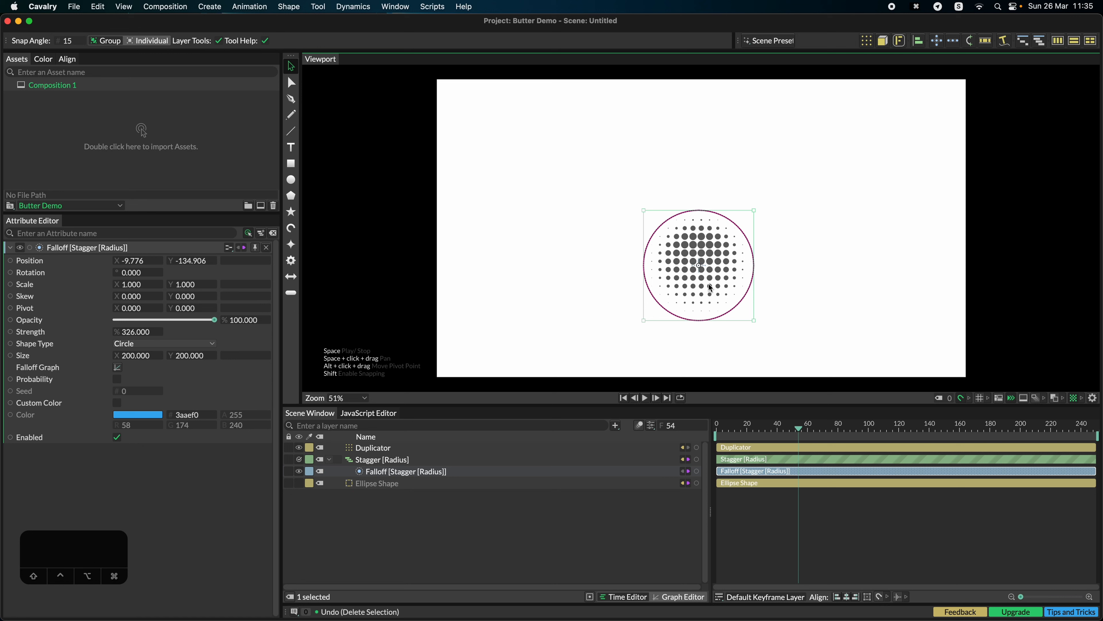
- Move the Stagger's circular falloff across the dot grid to about X -29, Y -182
drag(710, 288, 684, 297)
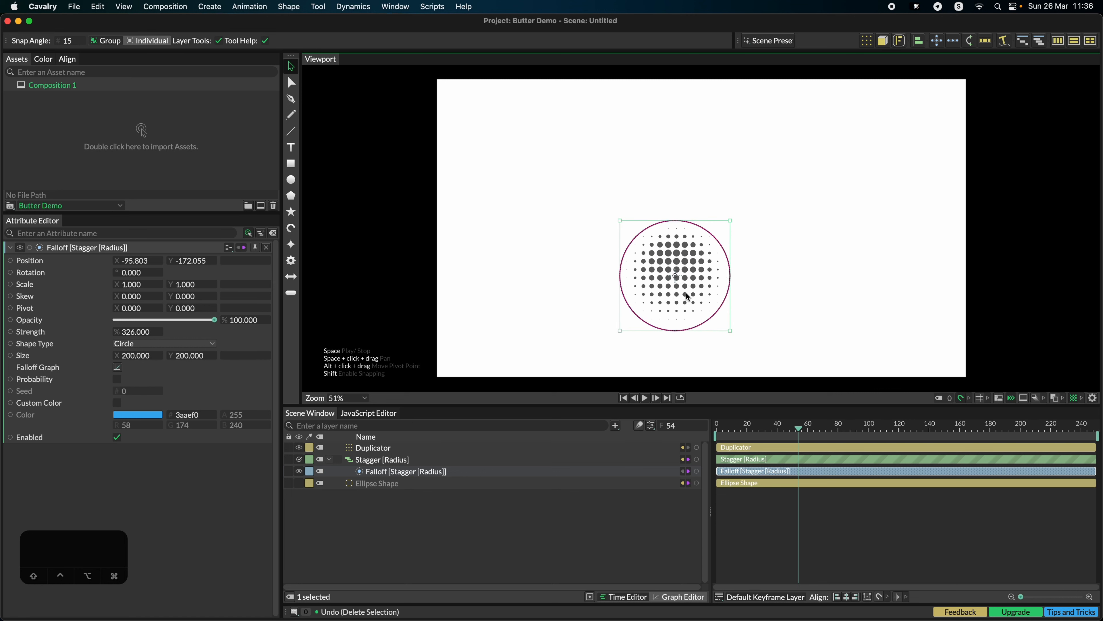
mouse_move(685, 297)
mouse_down()
mouse_move(694, 286)
mouse_move(696, 295)
mouse_up()
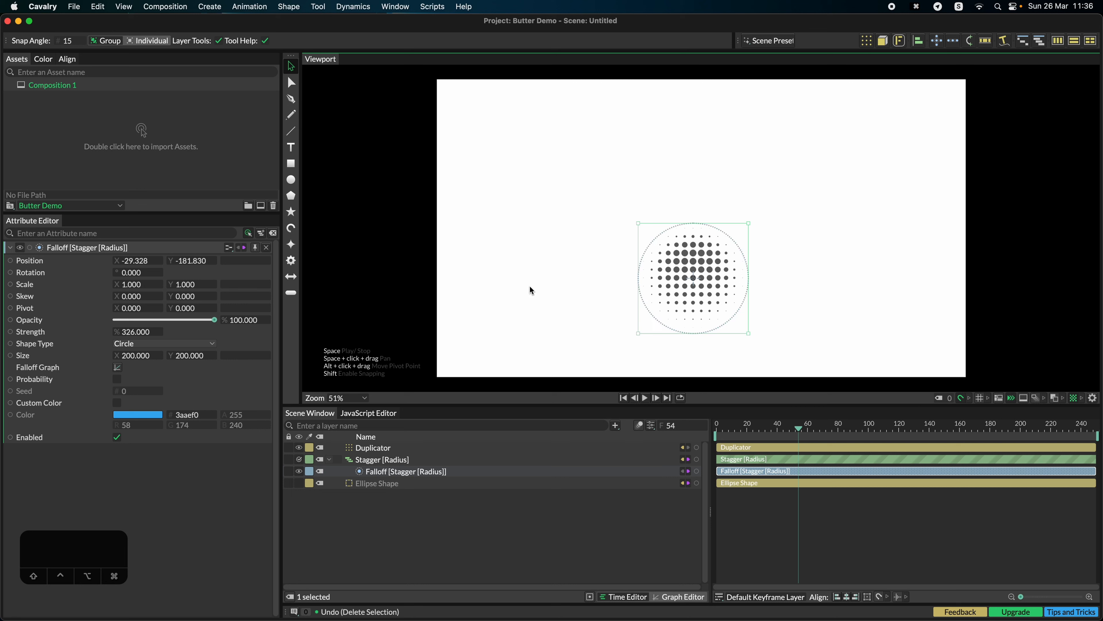
- Create a second composition with the default settings and open it for editing
right_click(107, 128)
click(118, 131)
click(104, 5)
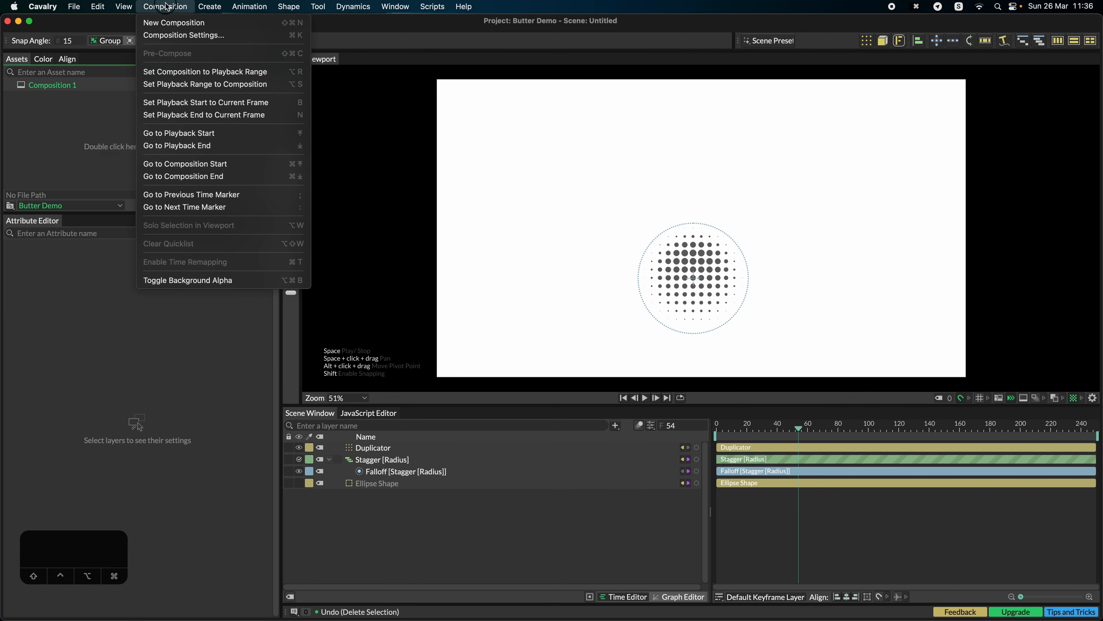
click(174, 20)
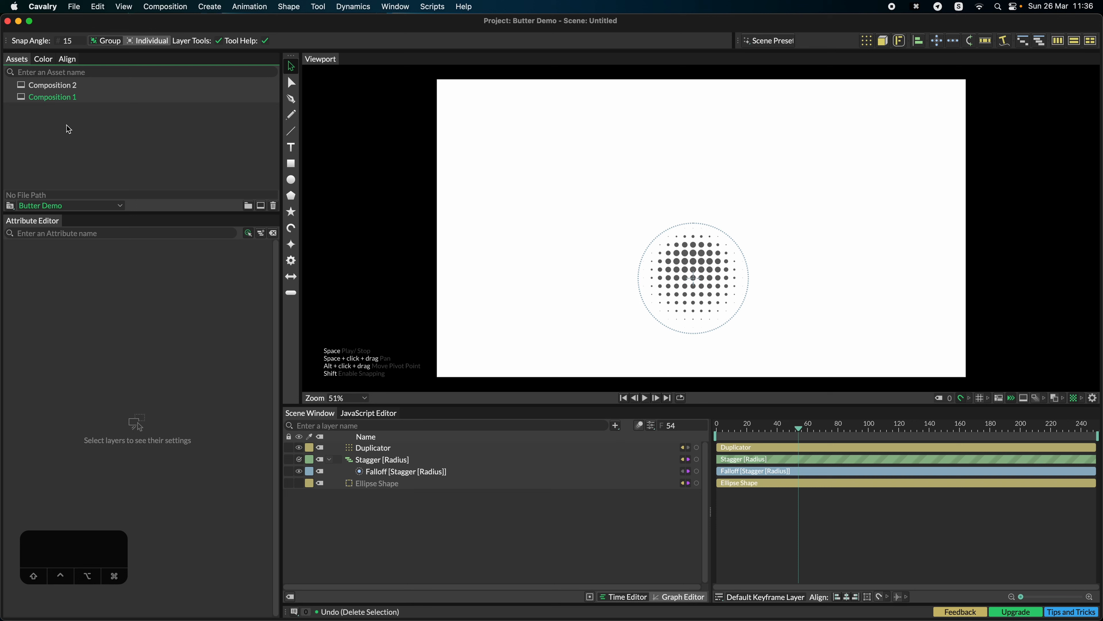
double_click(42, 86)
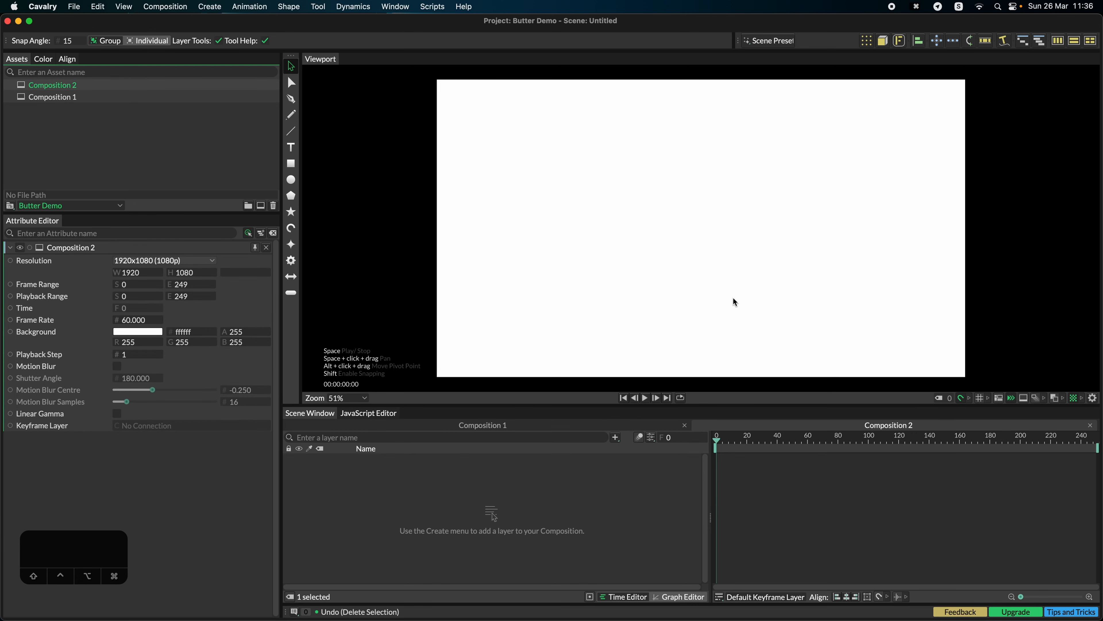
- Add a default ellipse, move it to about X -139, Y -8, and apply a Duplicator to it
alt+click(292, 180)
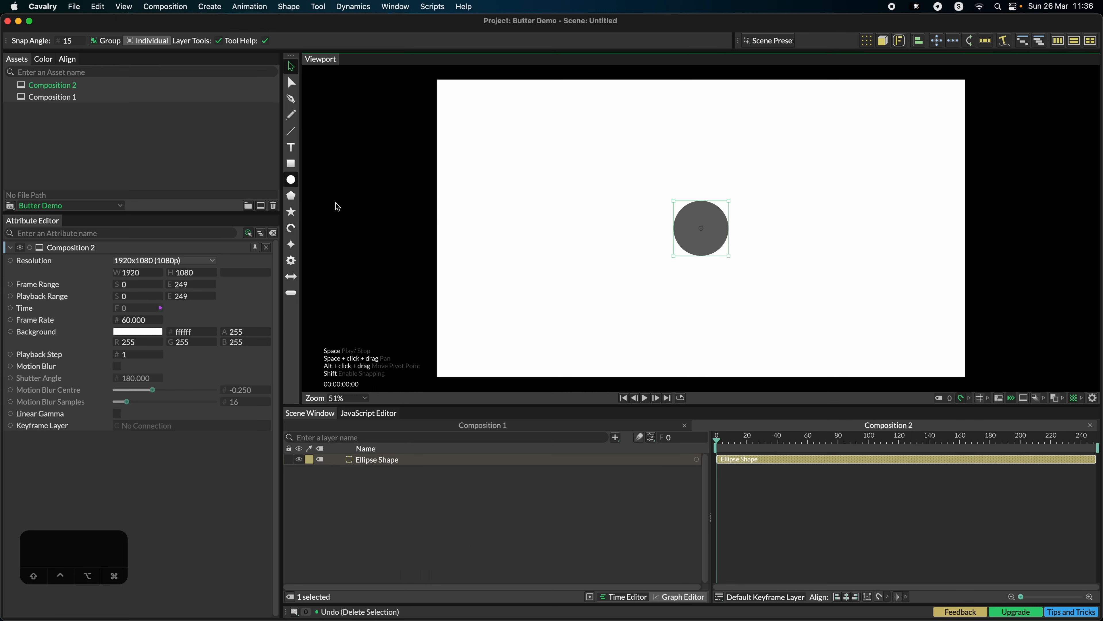
drag(690, 243, 628, 252)
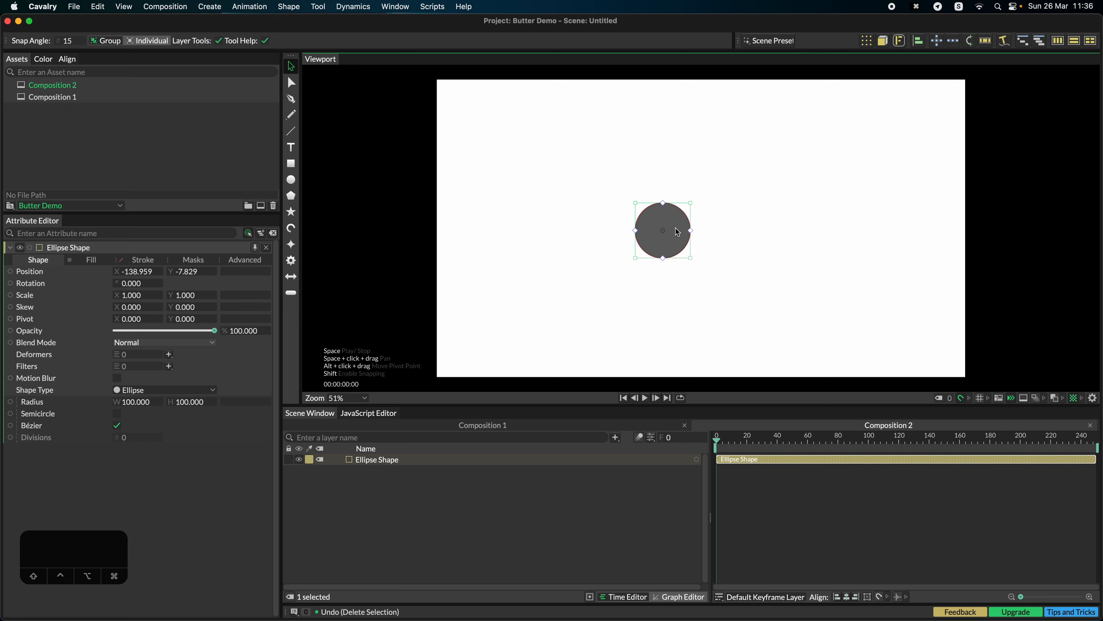
click(867, 41)
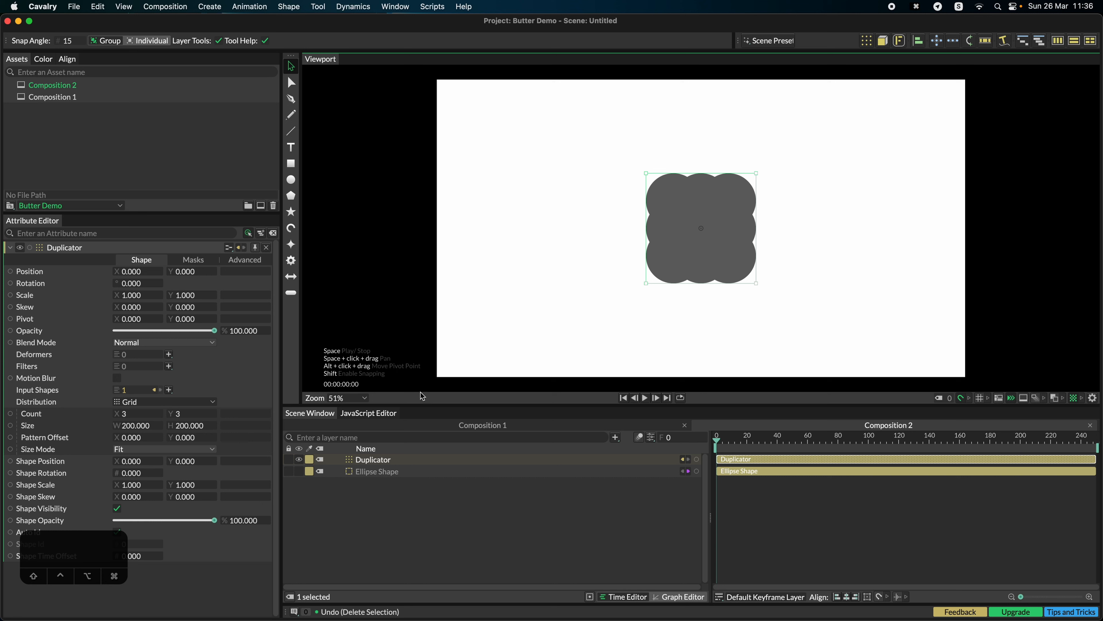
- Set the Duplicator's grid size mode to Step and its count to 7 by 7
click(134, 449)
click(141, 465)
click(141, 465)
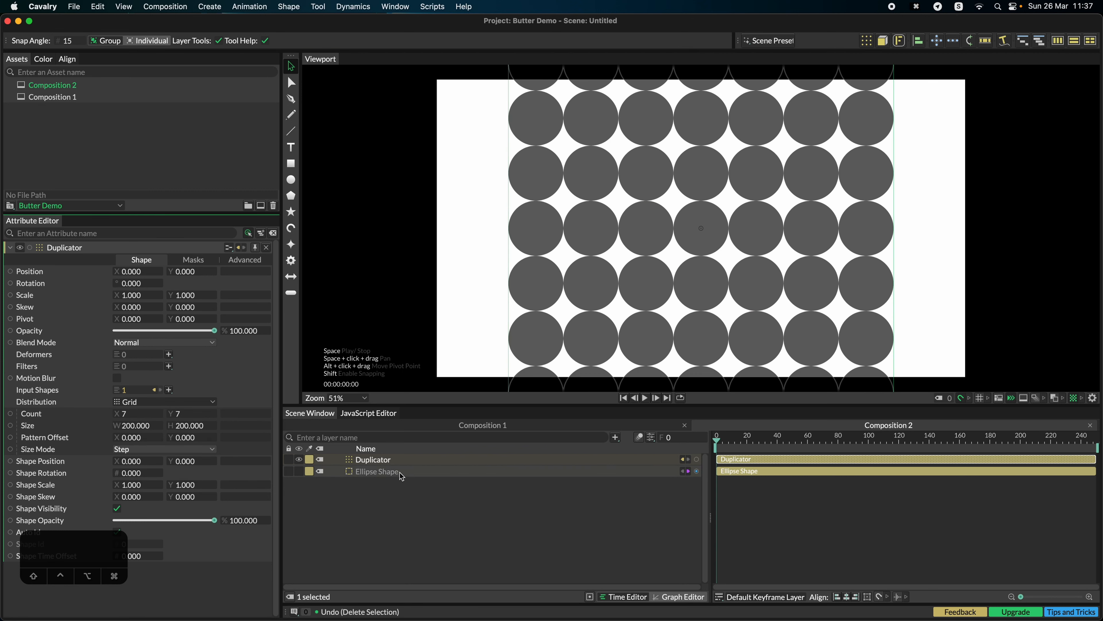
- Reduce the ellipse's radius to make small dots and set the Duplicator's grid size to 76 by 76
click(401, 472)
drag(143, 402, 112, 401)
click(380, 463)
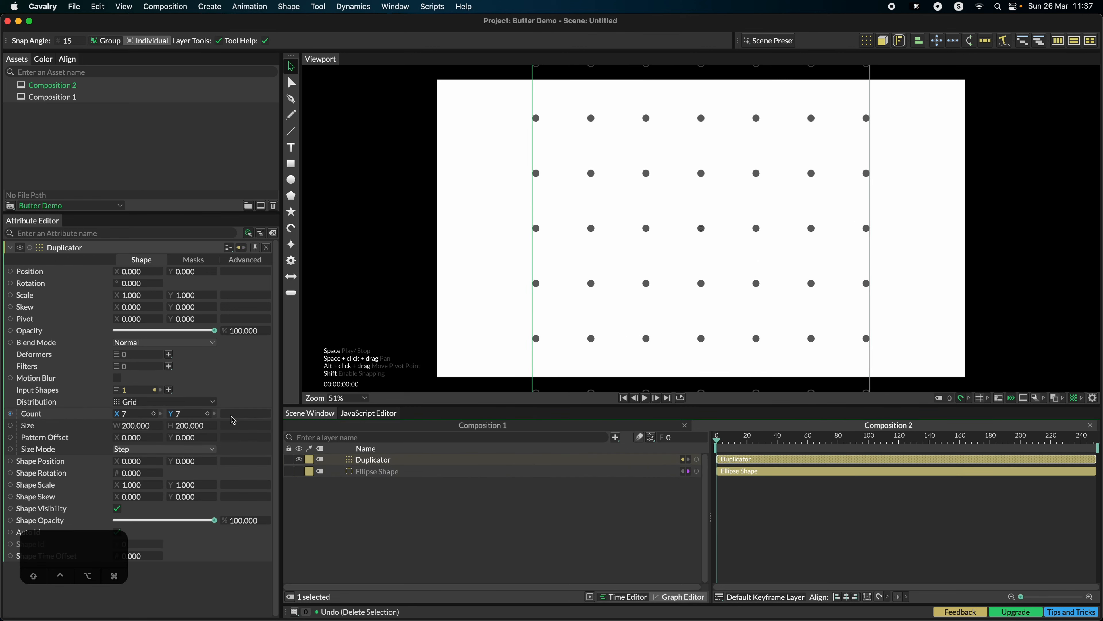
drag(135, 424, 131, 426)
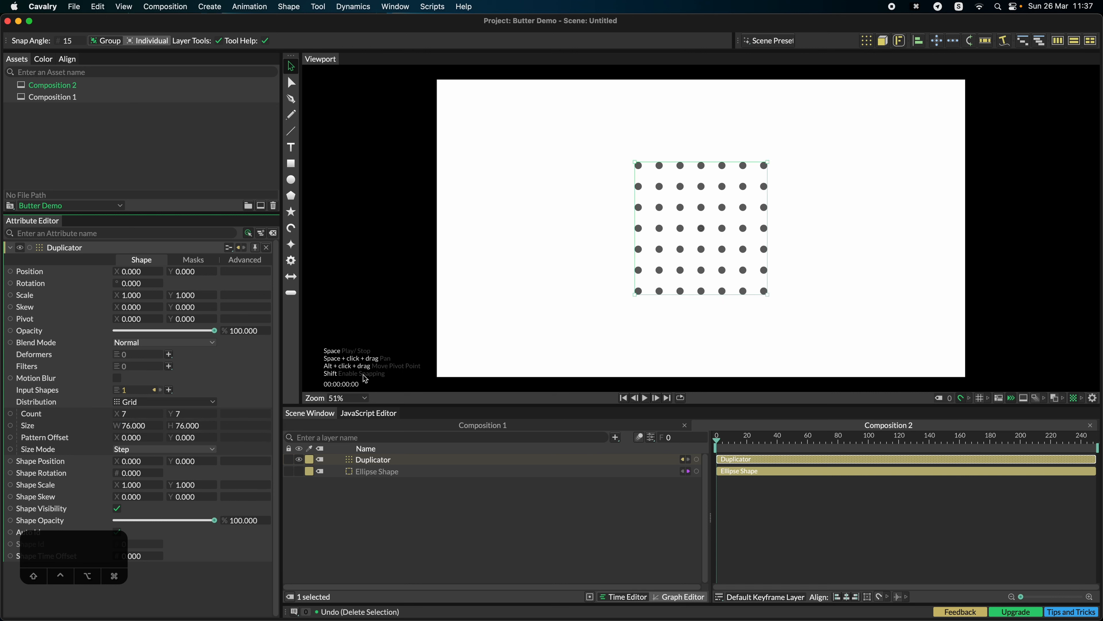
click(377, 469)
click(373, 460)
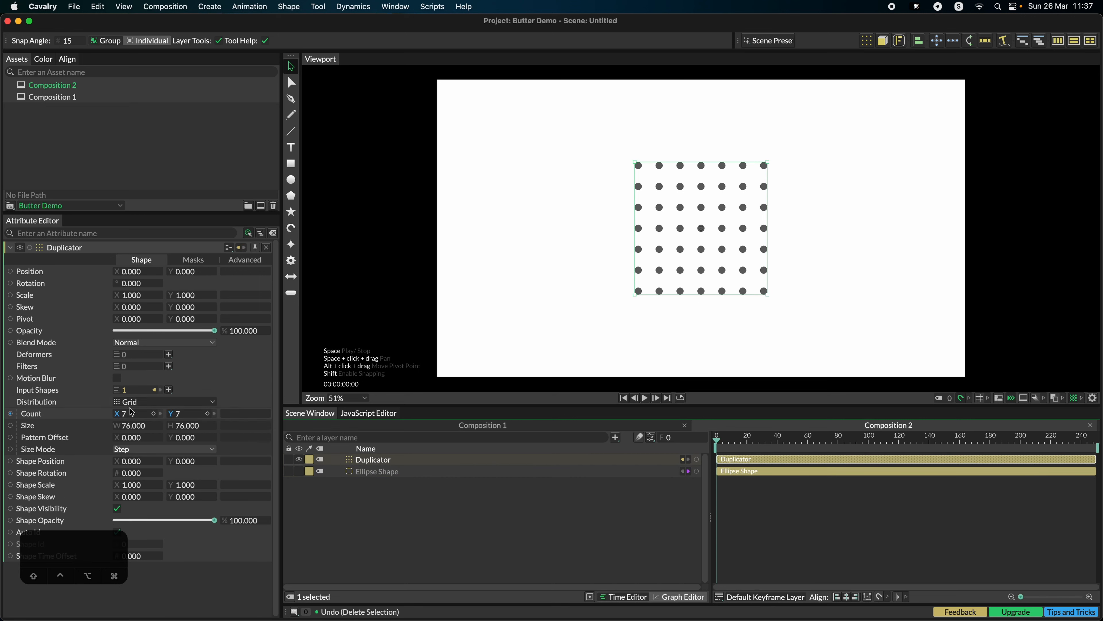
- Densify the grid to a count of 23 by 23 with size 41 by 41, and set the ellipse's radius to 8
drag(127, 413, 131, 412)
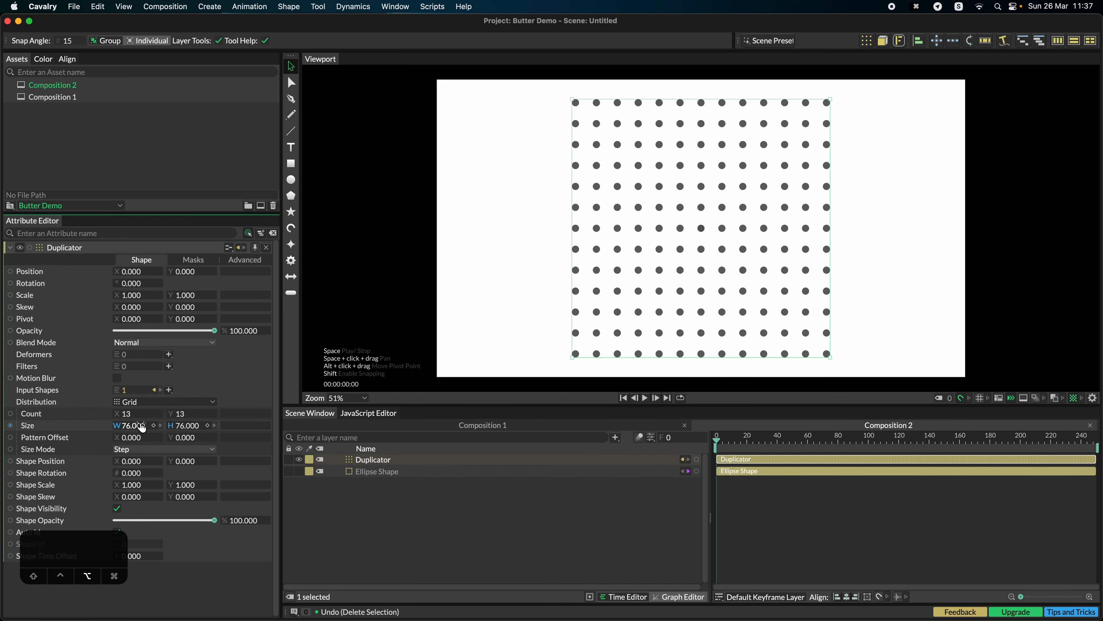
mouse_move(128, 414)
mouse_down()
mouse_move(132, 402)
mouse_move(139, 428)
mouse_up()
click(396, 470)
click(373, 459)
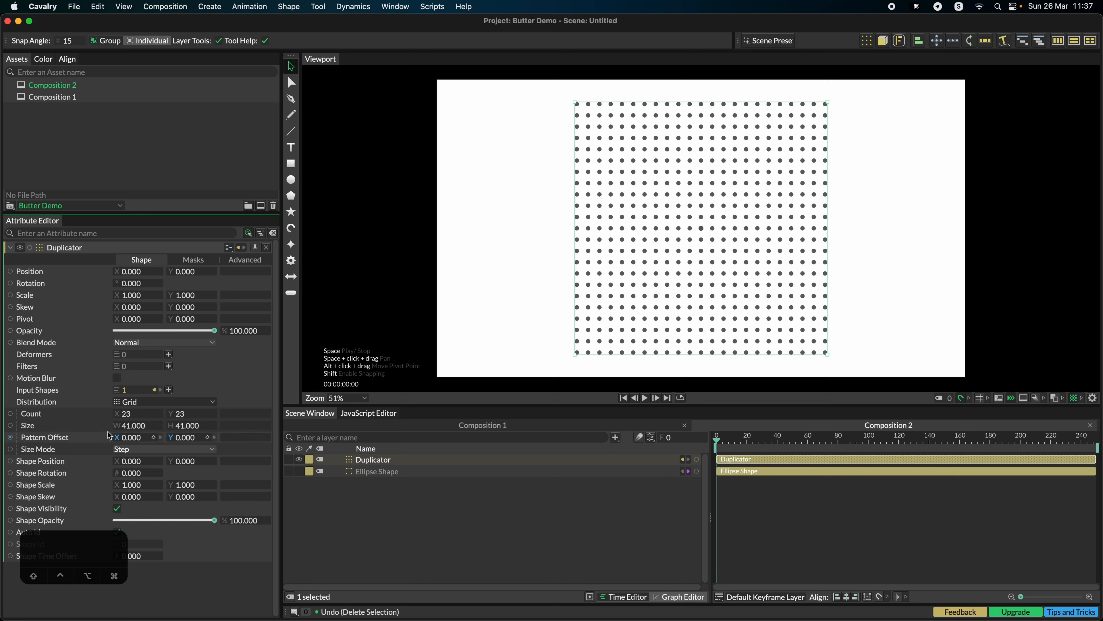
- Toggle the source ellipse layer's visibility on and off to compare it with the duplicated dots, leaving it hidden
click(371, 472)
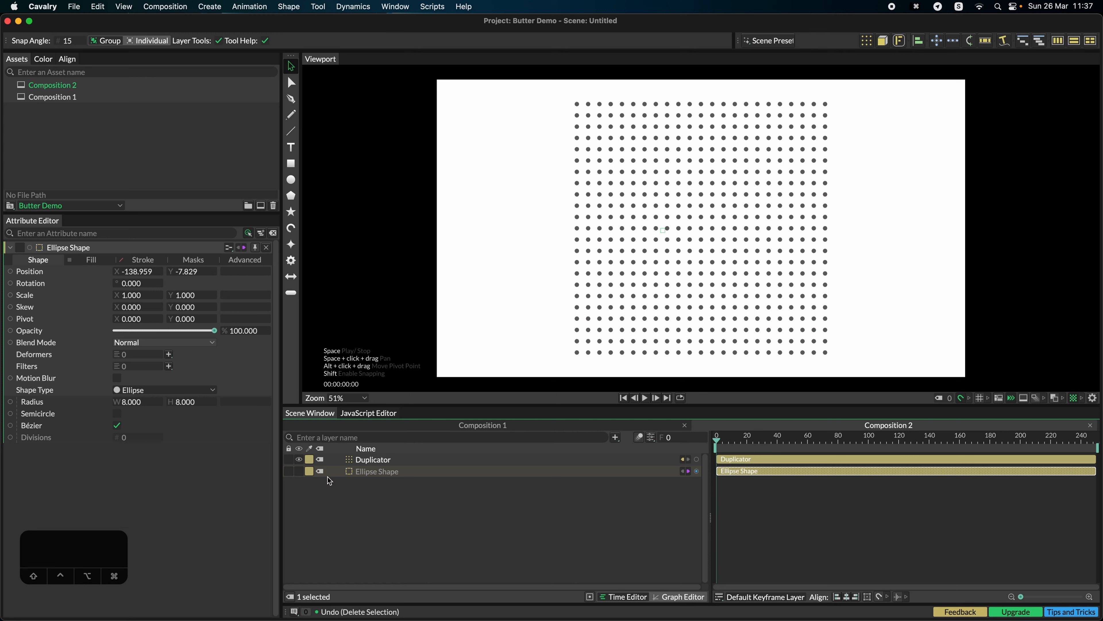
click(299, 472)
click(298, 471)
click(300, 473)
click(300, 473)
click(301, 474)
click(299, 471)
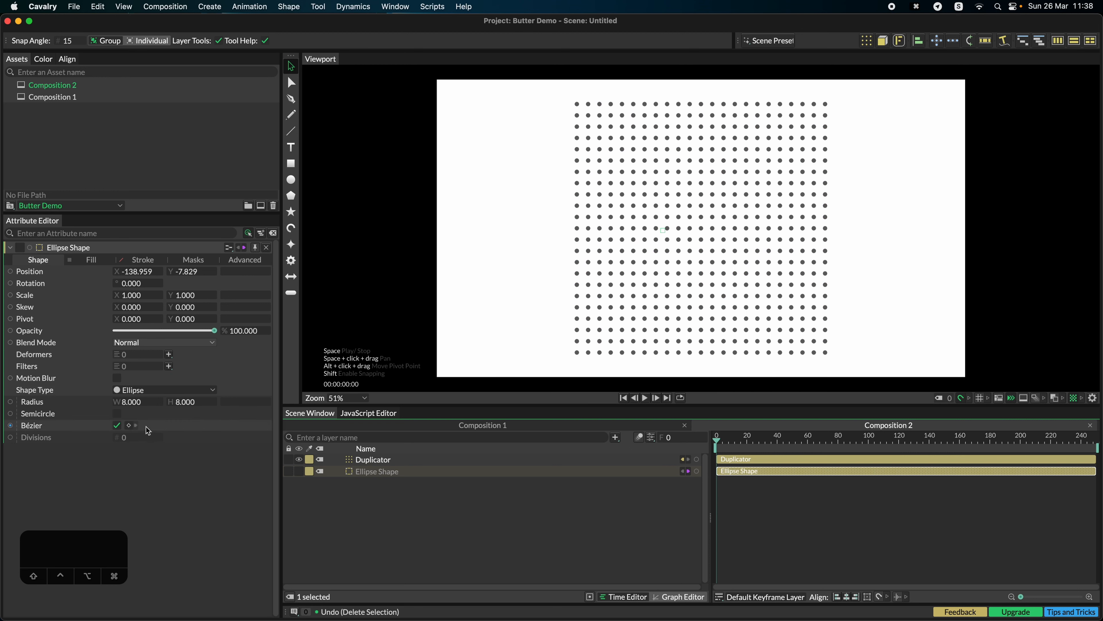
- Add a Stagger behaviour to the ellipse's Radius attribute and open the Stagger's settings
right_click(87, 403)
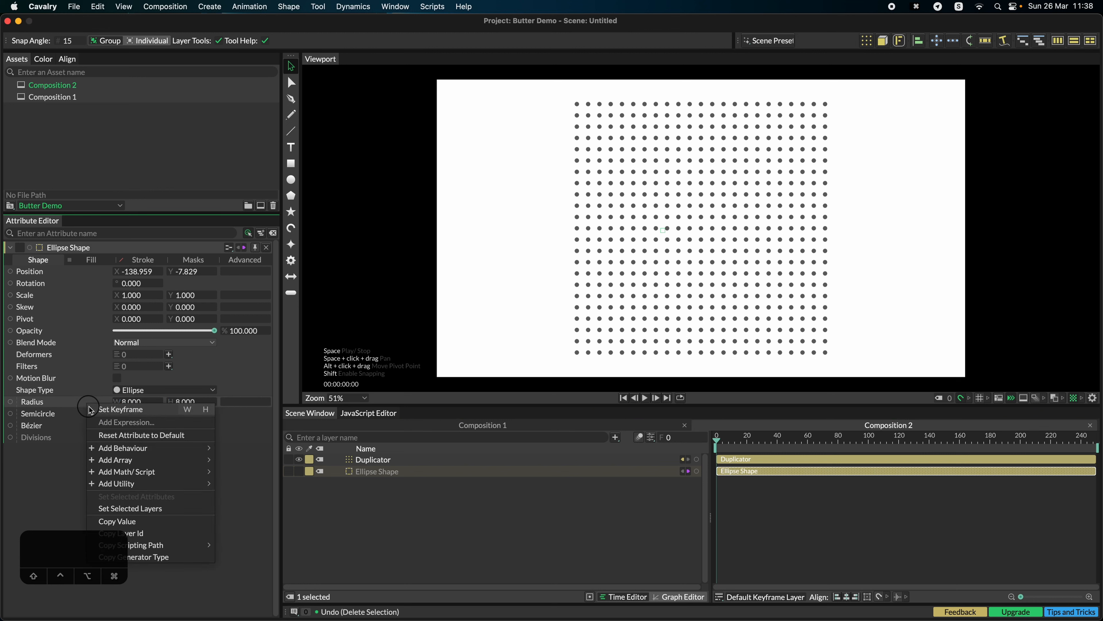
click(129, 445)
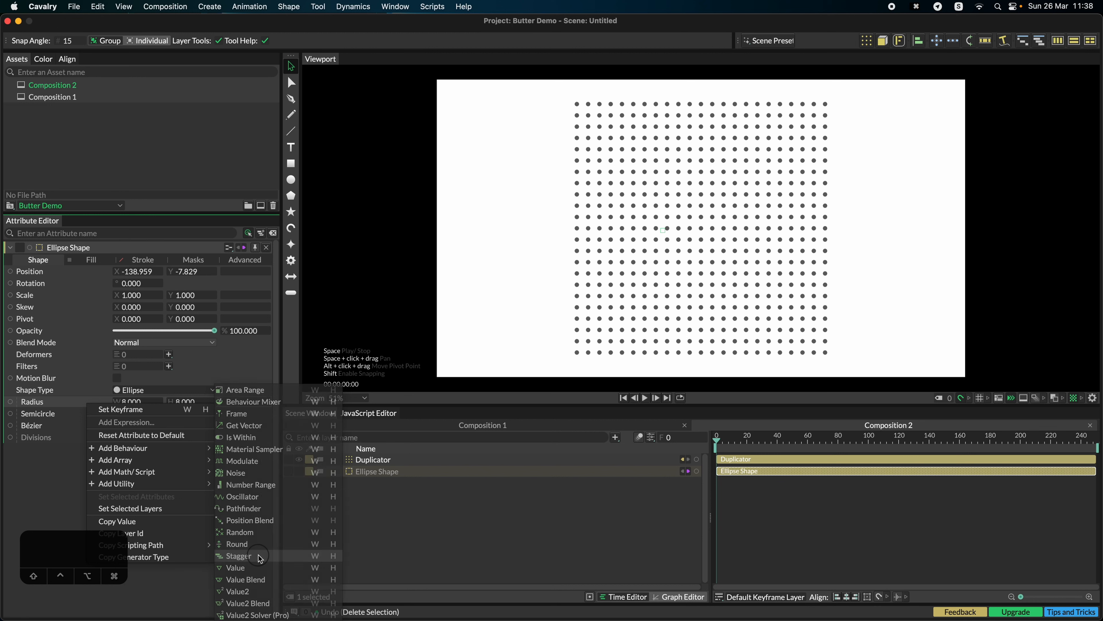
click(259, 554)
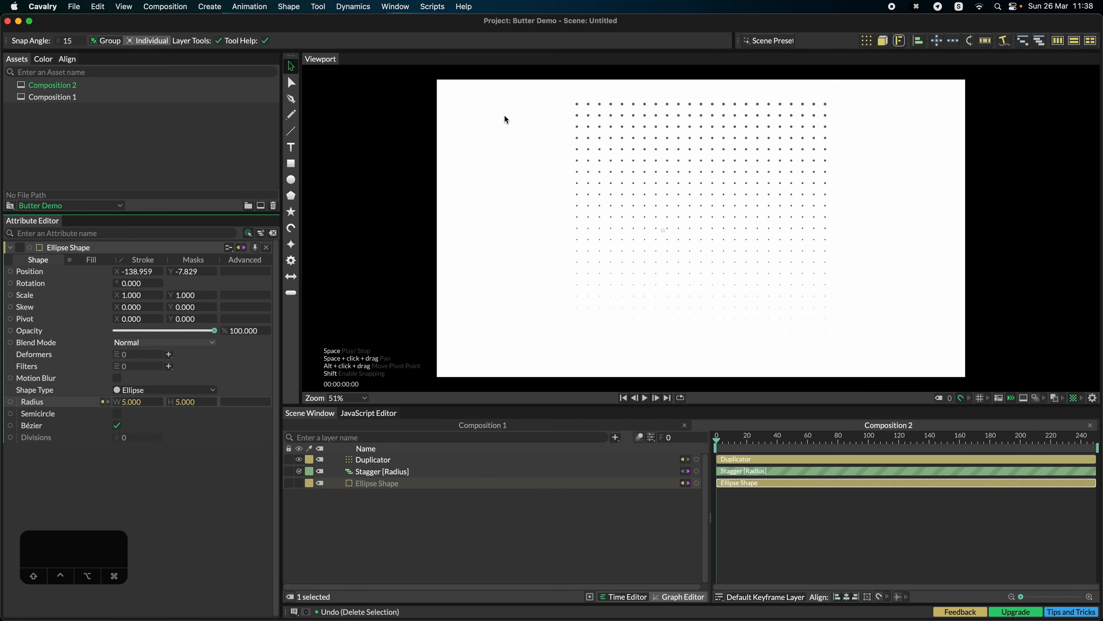
click(381, 474)
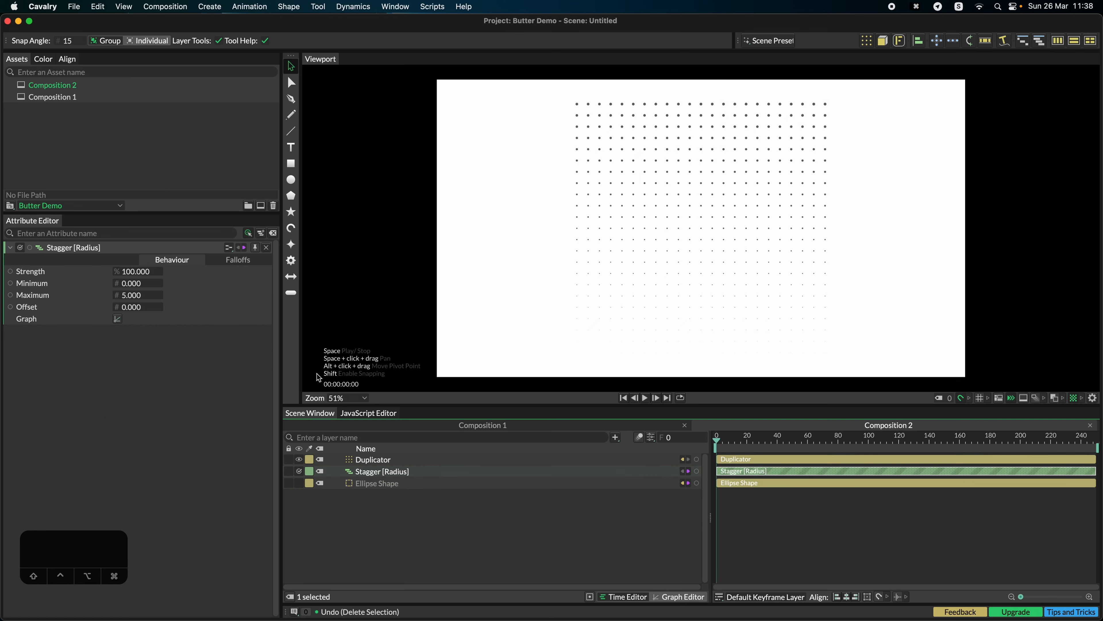
click(222, 261)
right_click(202, 275)
mouse_move(265, 281)
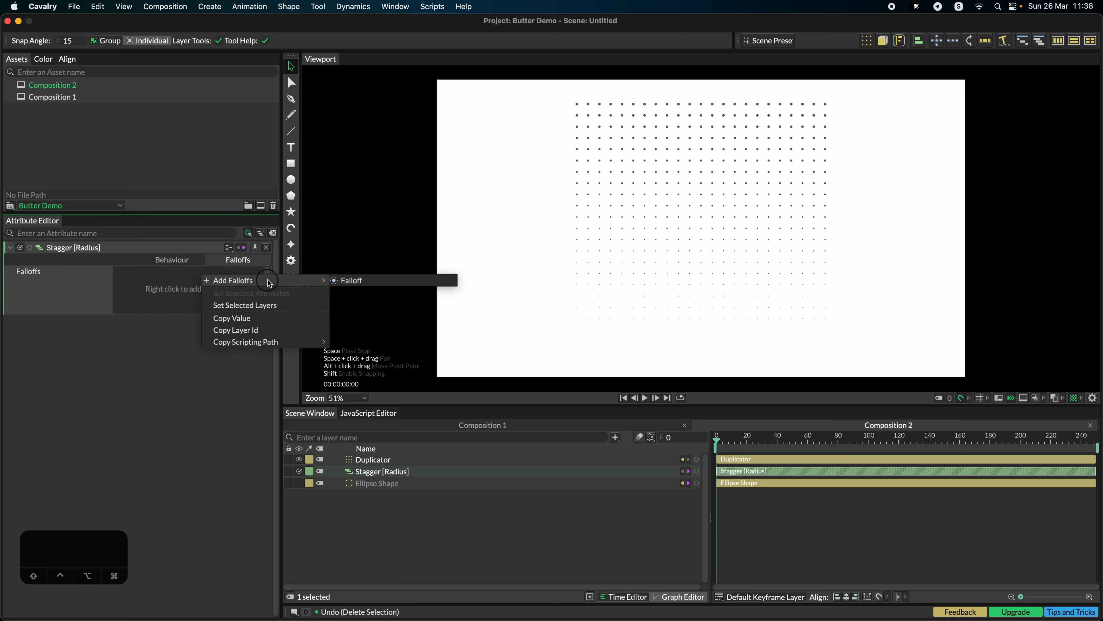
key(Escape)
click(173, 262)
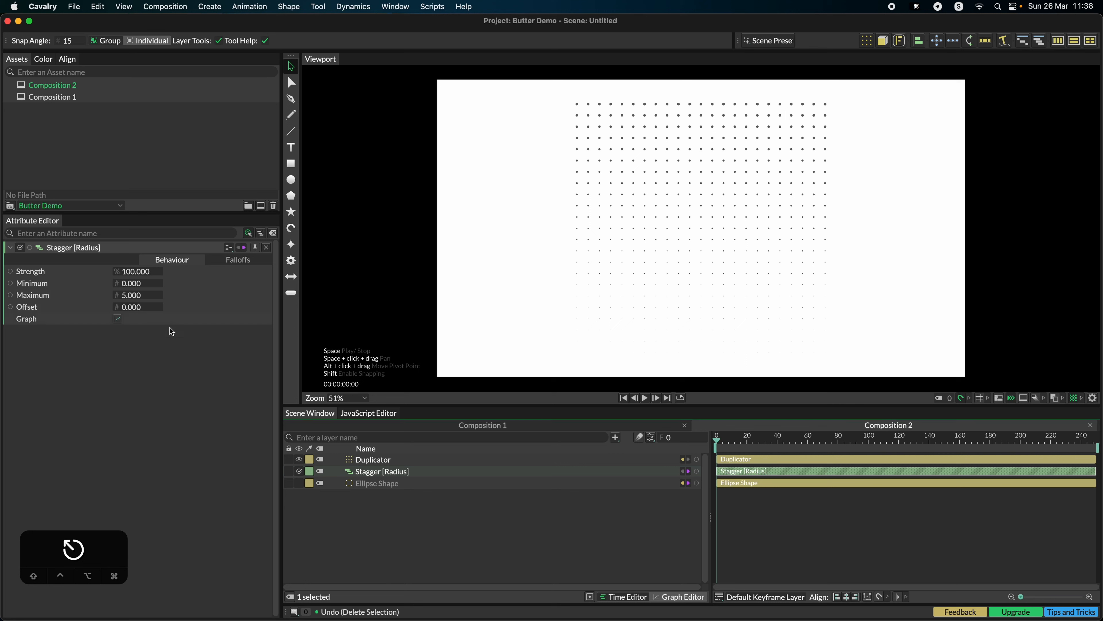
- Add a Falloff to the Stagger that controls the ellipse's radius
click(229, 263)
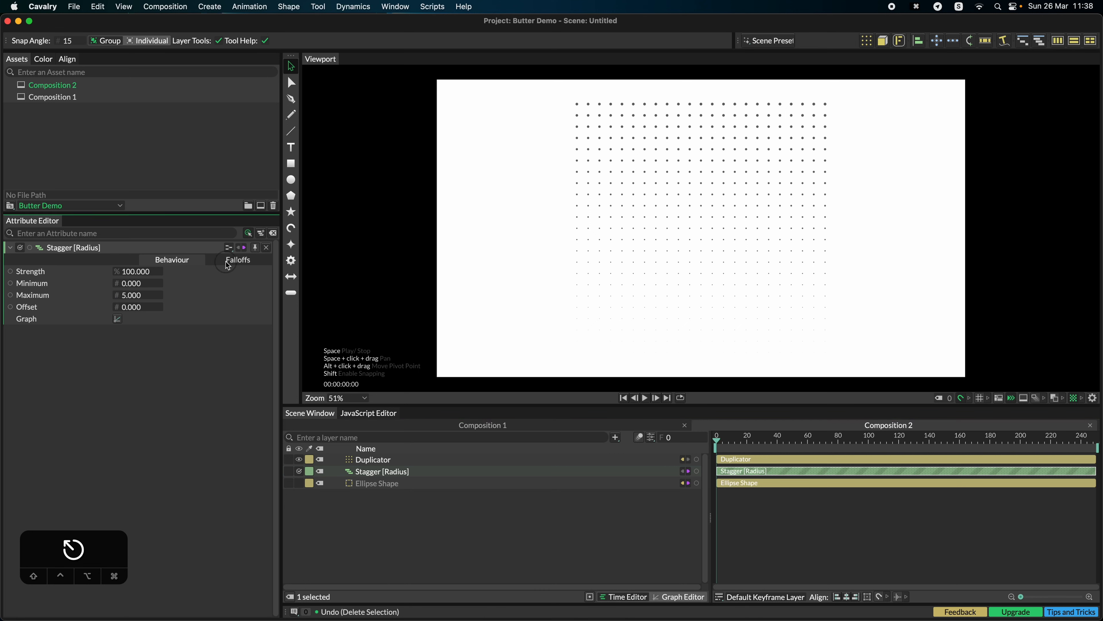
right_click(187, 286)
mouse_move(217, 289)
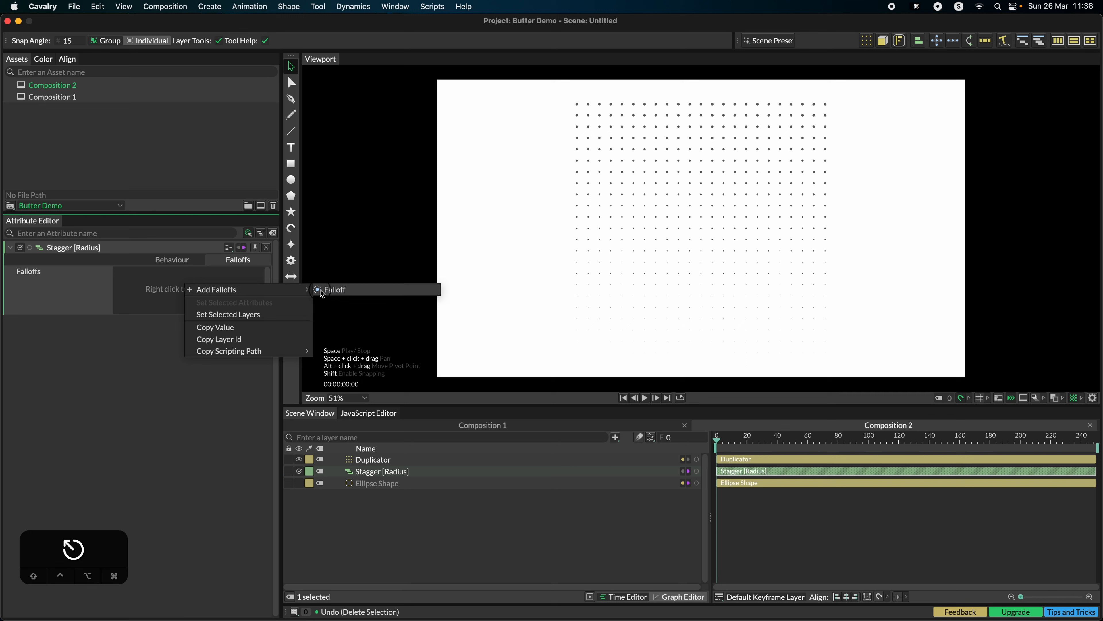
click(323, 294)
- Set the falloff's strength to 674 and move it to about X -69, Y -147
drag(707, 234, 671, 237)
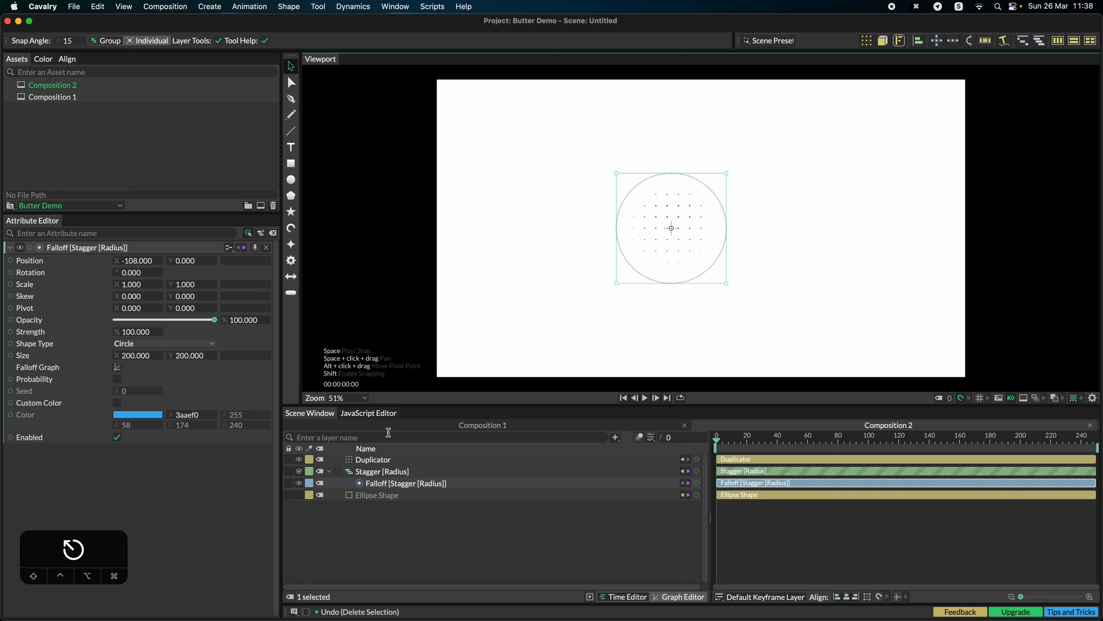
drag(126, 332, 128, 331)
drag(677, 229, 683, 265)
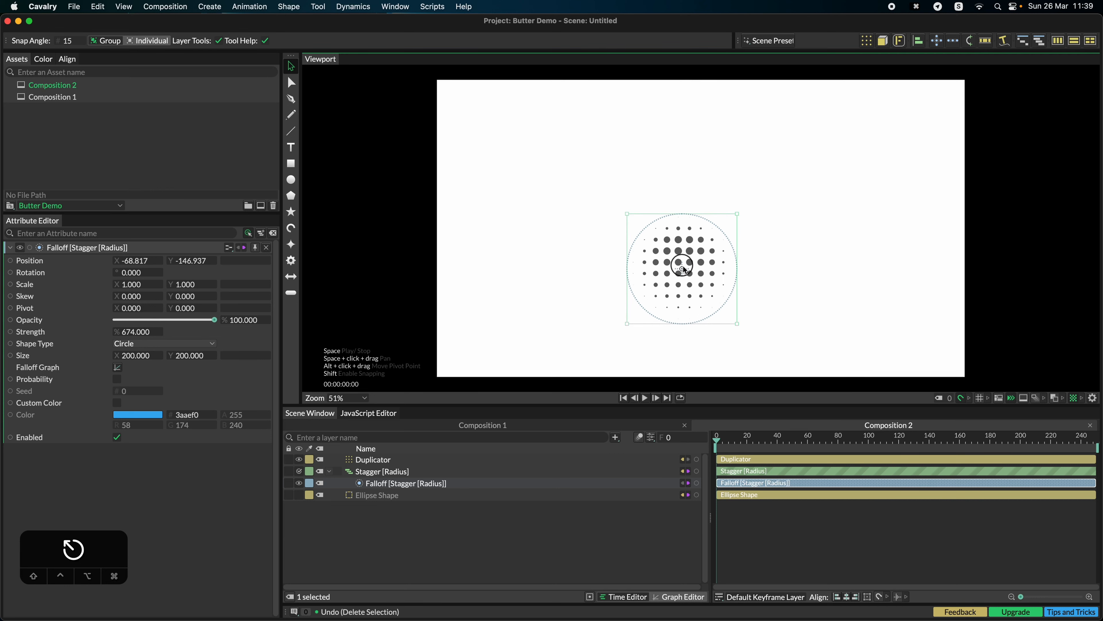
- Set the Duplicator's count to 36 by 36 and its grid size to 22 by 22
click(409, 461)
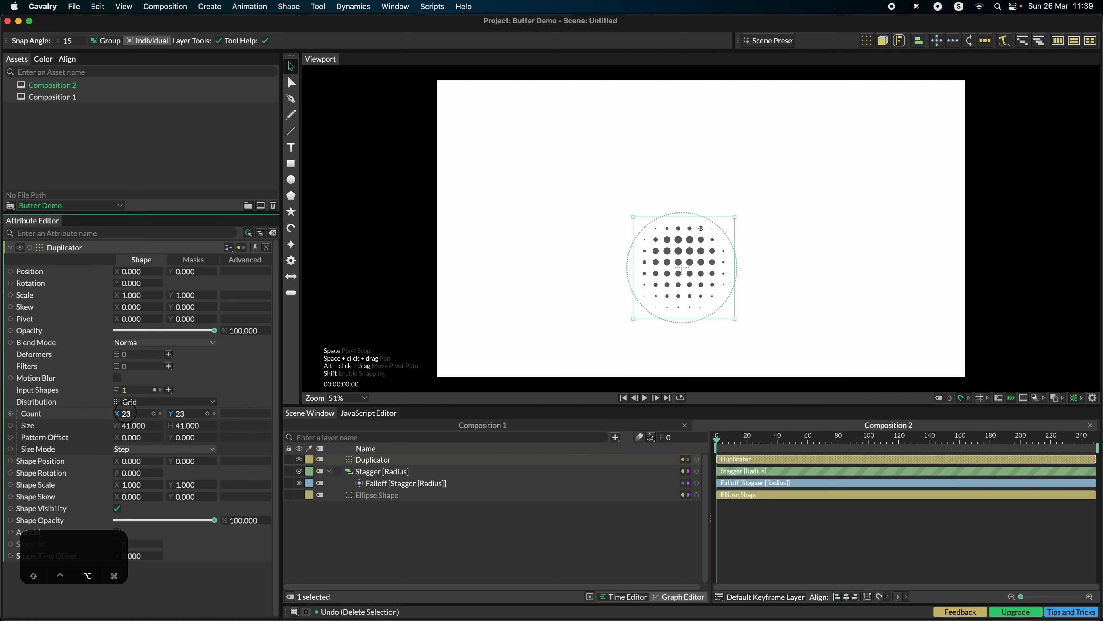
drag(125, 413, 125, 430)
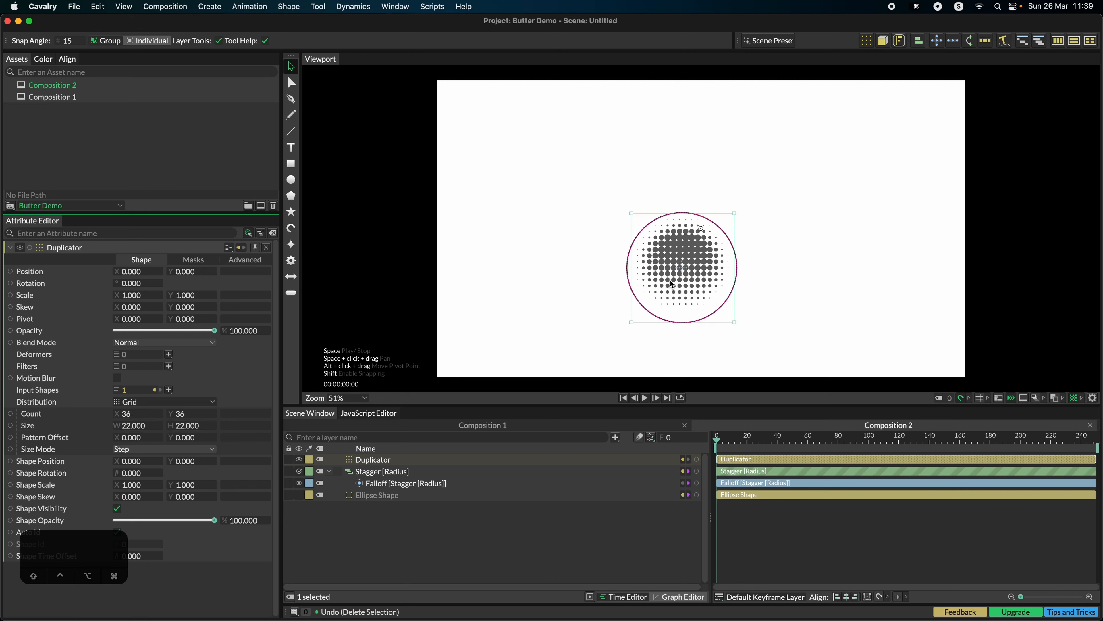
- Move the Duplicator to about X -76, Y -43 and the falloff to about X -37, Y -261
drag(670, 280, 693, 326)
click(371, 486)
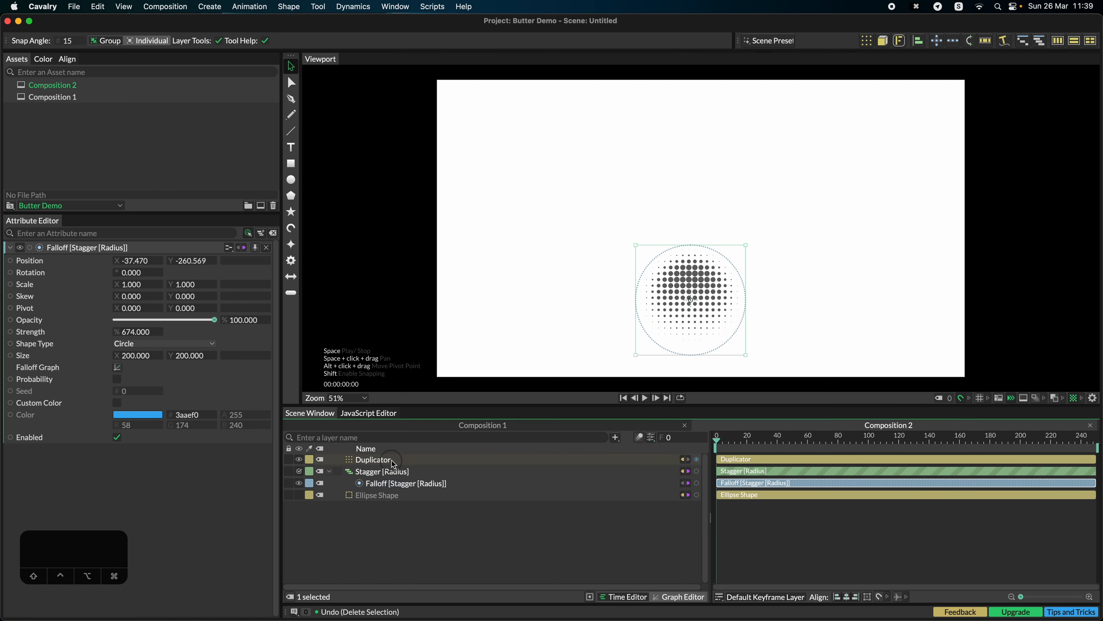
click(412, 461)
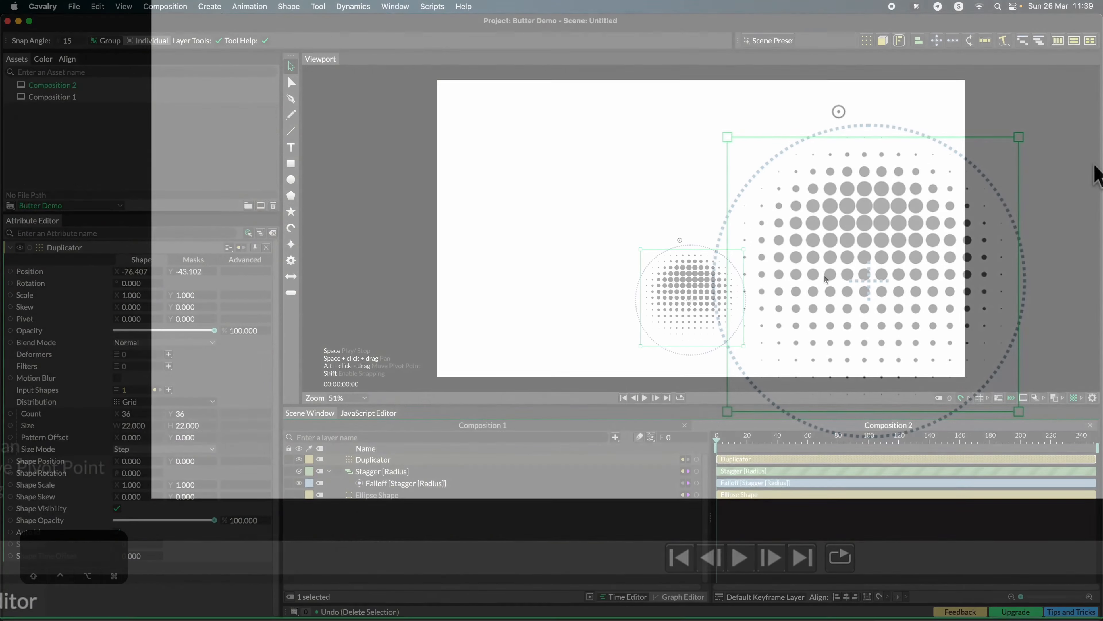
click(1093, 164)
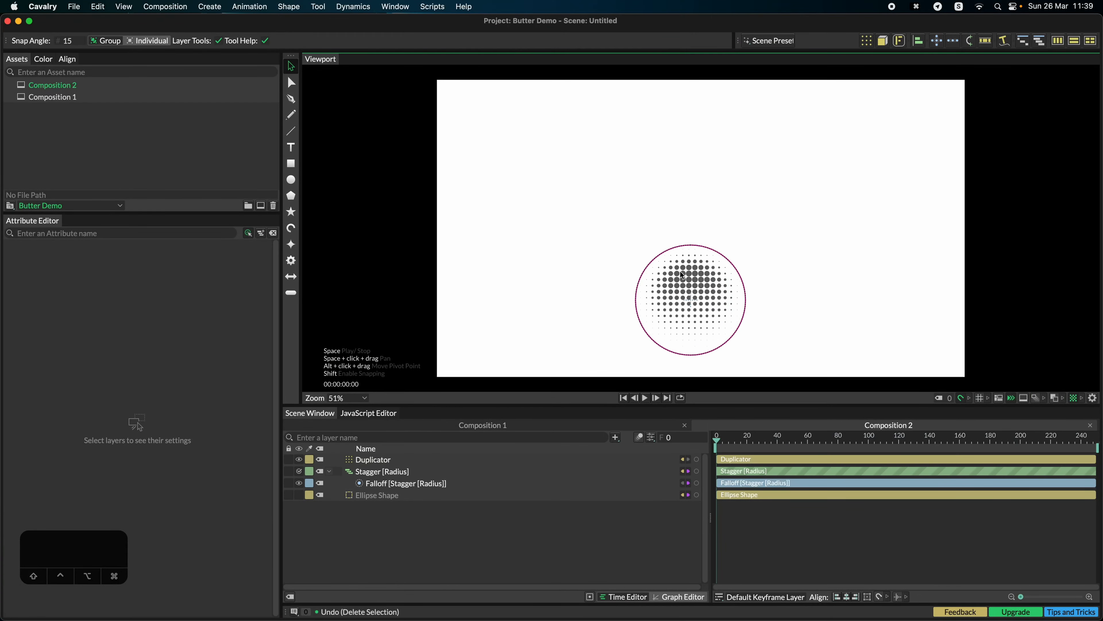
- Set the Duplicator's pattern offset to X -10 to stagger alternate dot rows
click(368, 459)
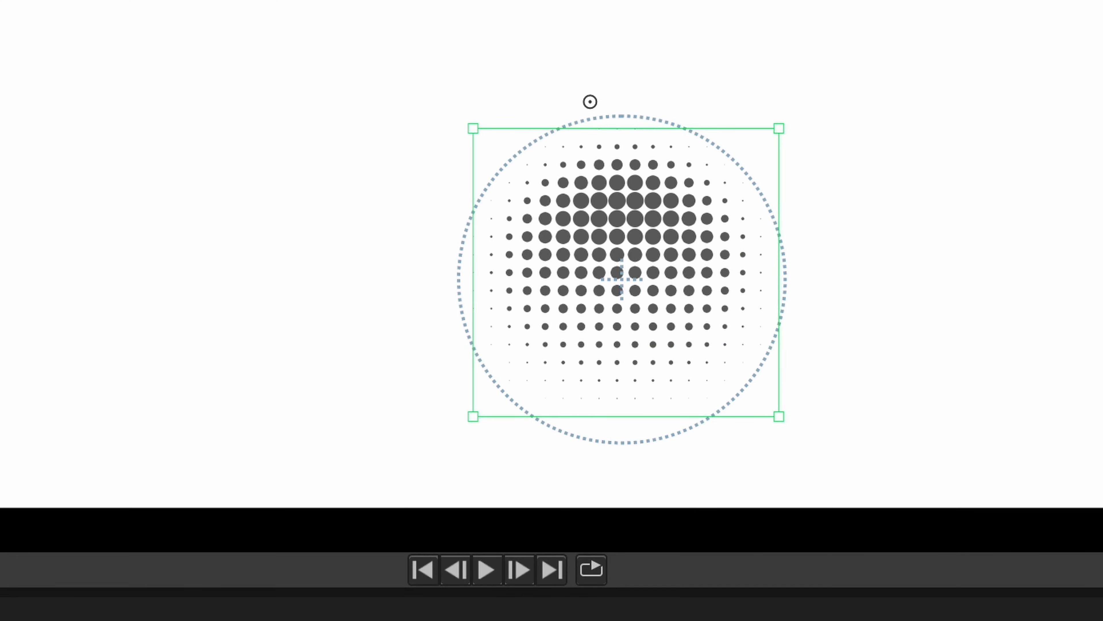
drag(131, 439, 136, 439)
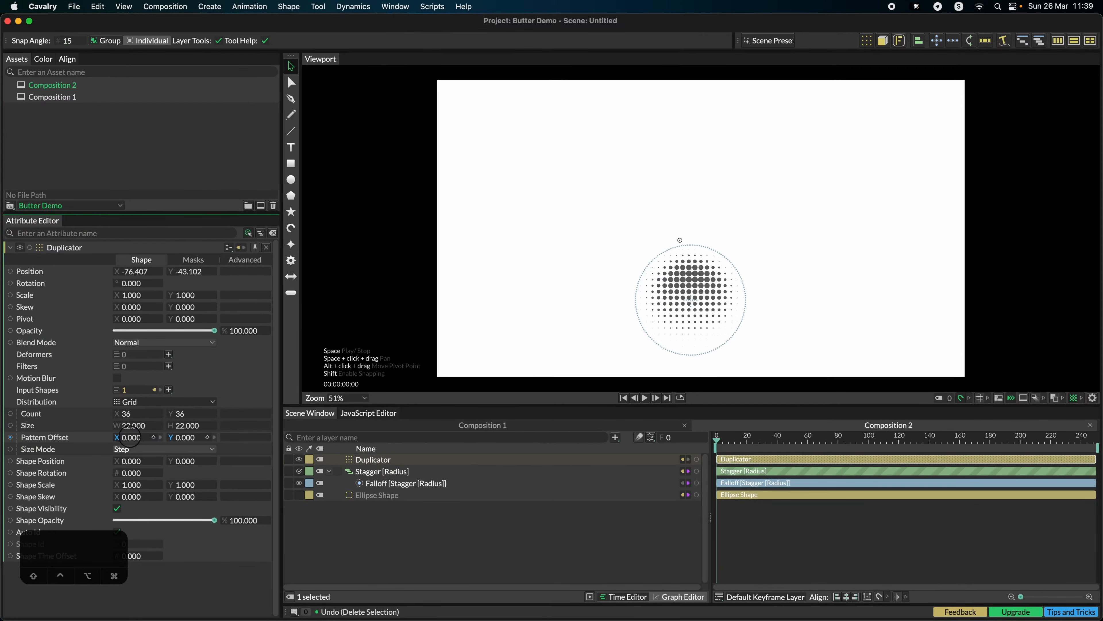
drag(133, 437, 129, 436)
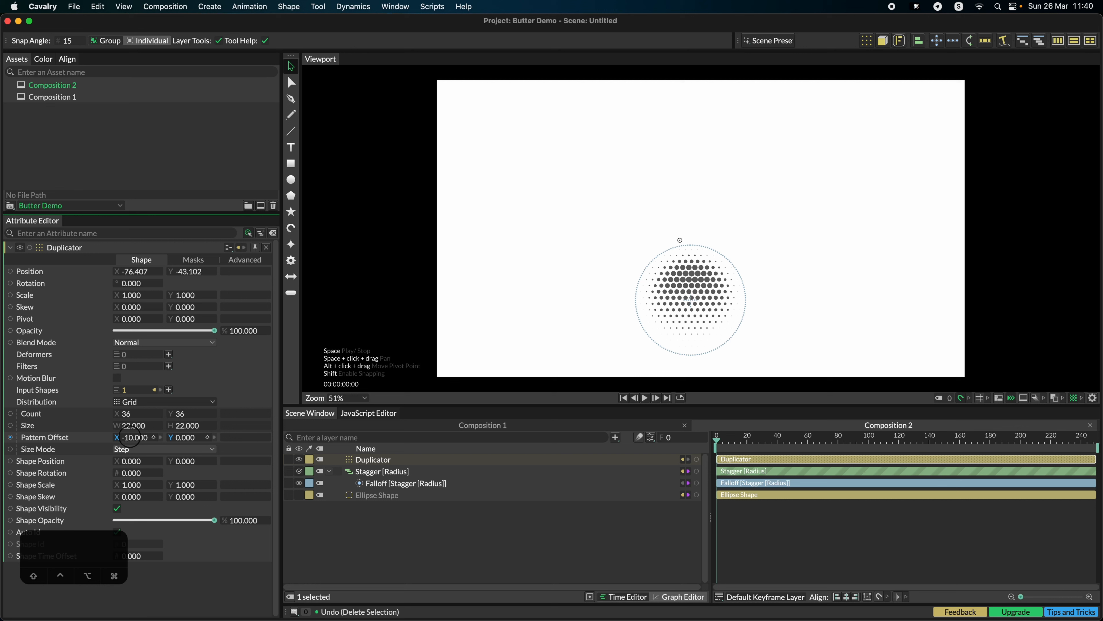
drag(130, 437, 130, 436)
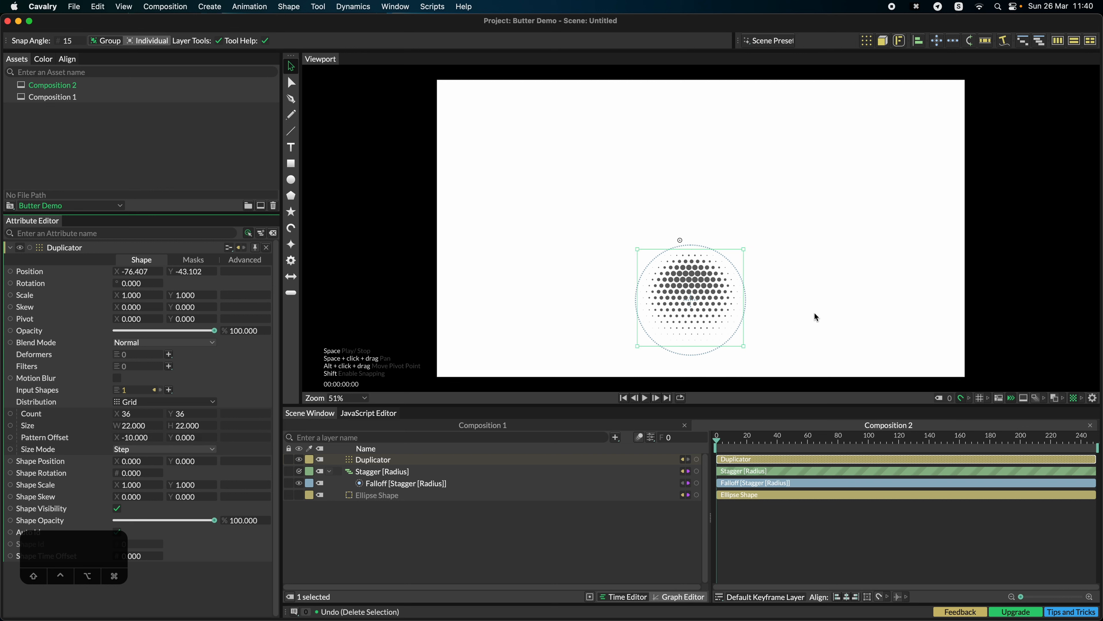
- Set the Duplicator's pattern offset to X -11
scroll(677, 293, up, 5)
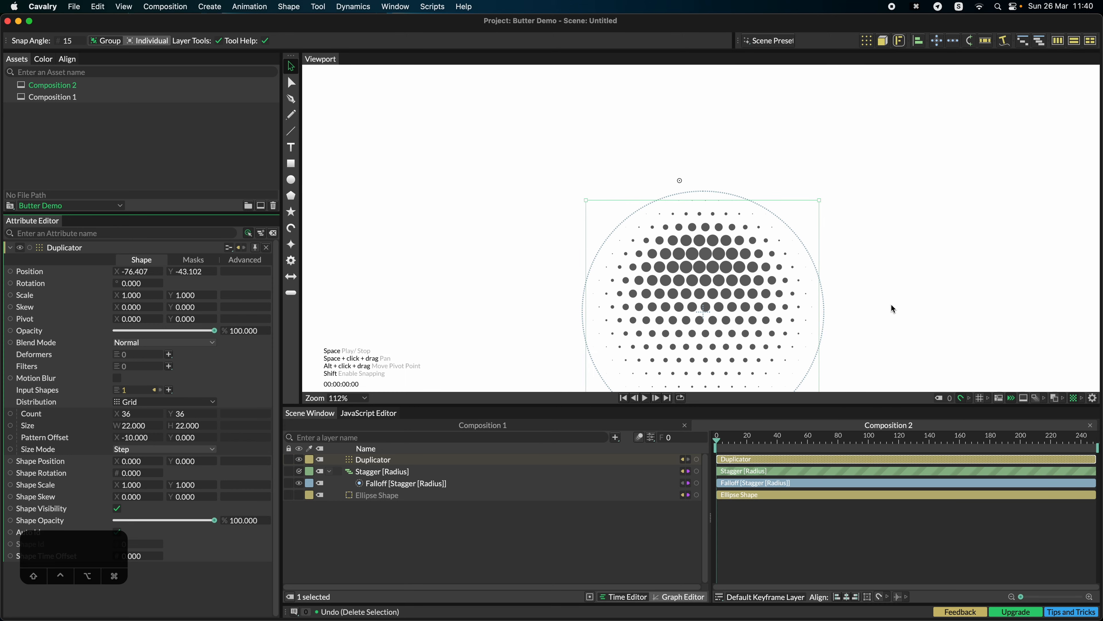
drag(892, 305, 867, 266)
scroll(707, 228, up, 1)
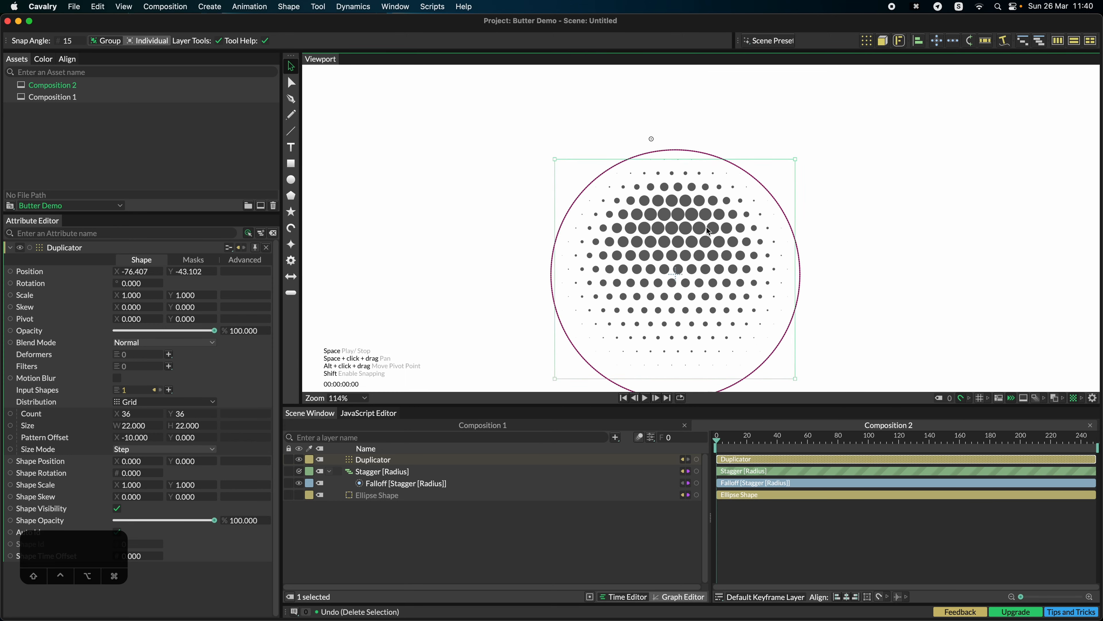
scroll(708, 230, up, 5)
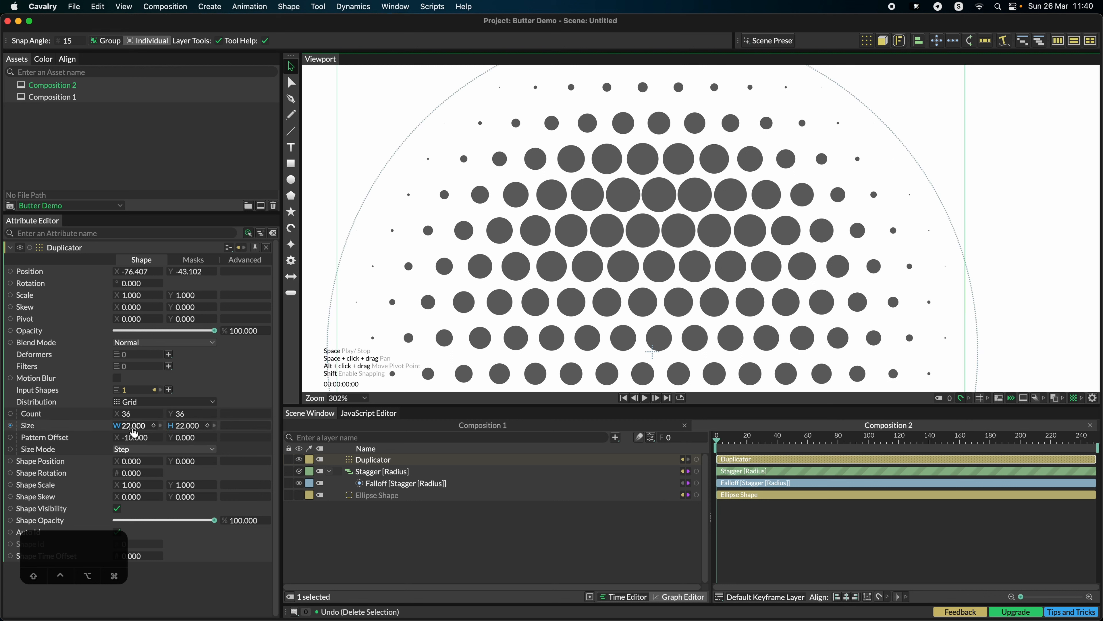
drag(133, 437, 131, 436)
scroll(819, 315, down, 10)
drag(939, 329, 827, 297)
scroll(826, 297, up, 1)
click(554, 259)
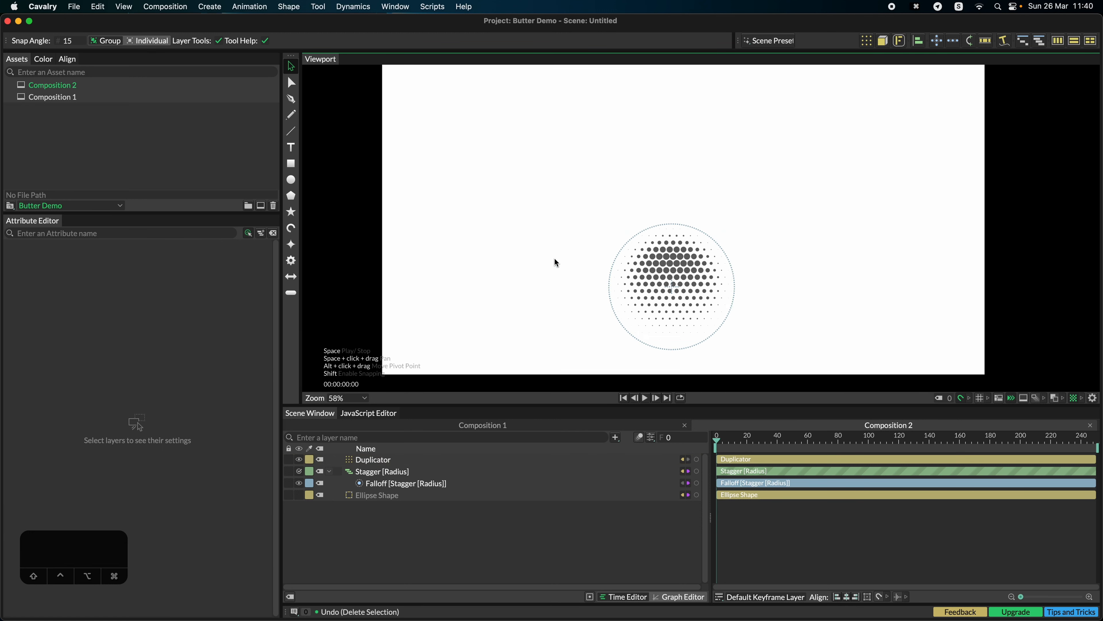
- Copy the Duplicator as SVG and paste it onto the blank artboard in Affinity Designer
right_click(418, 459)
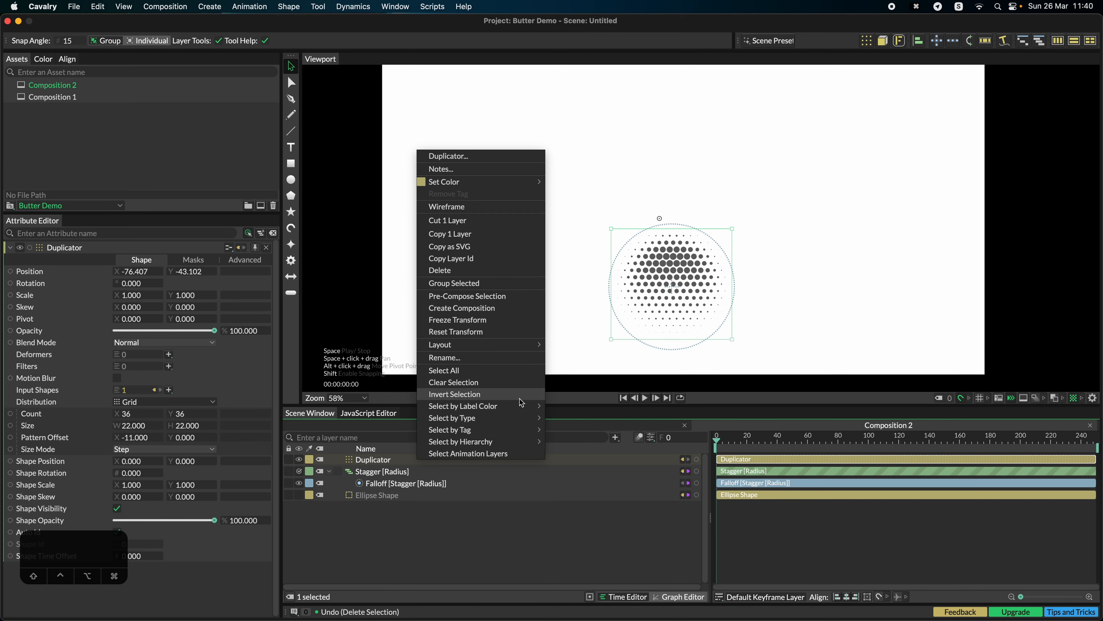
click(467, 246)
key(super+Tab)
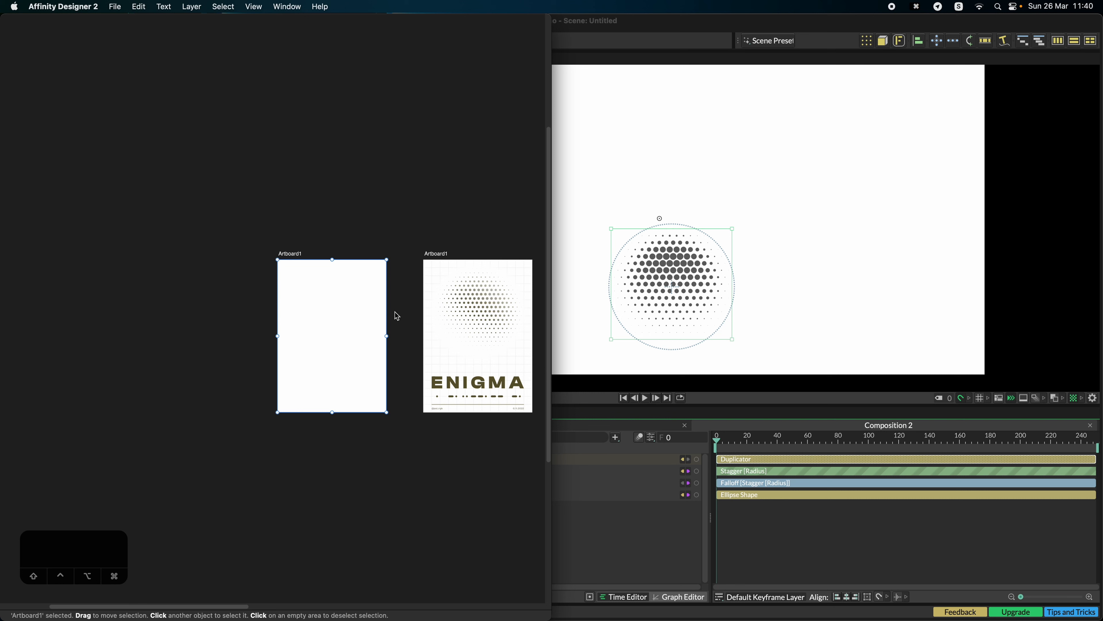
key(super+alt+0)
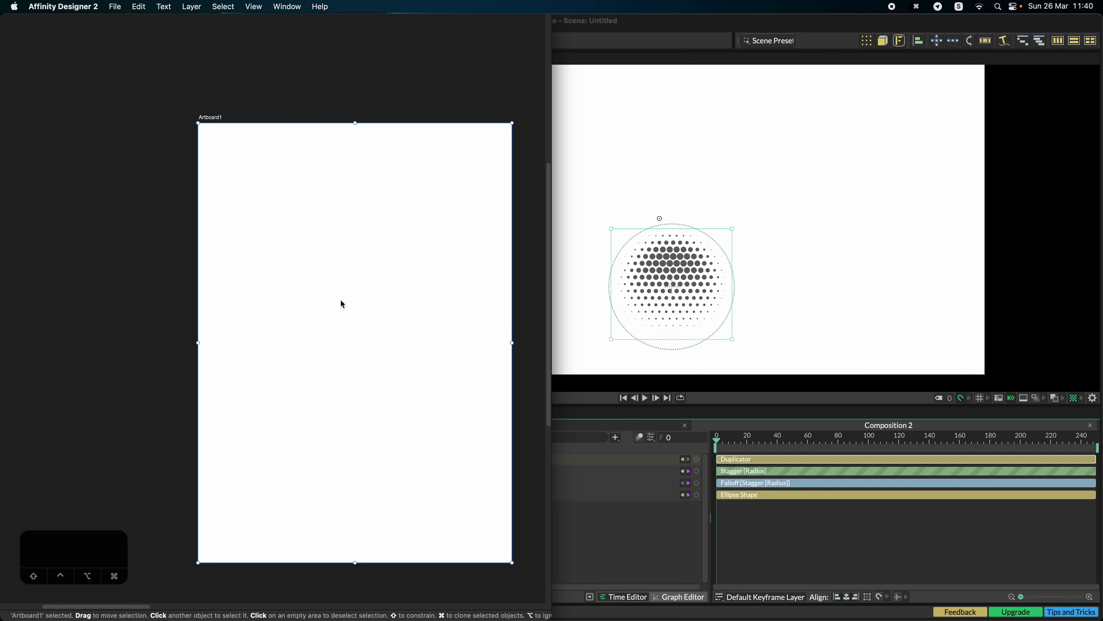
key(super+v)
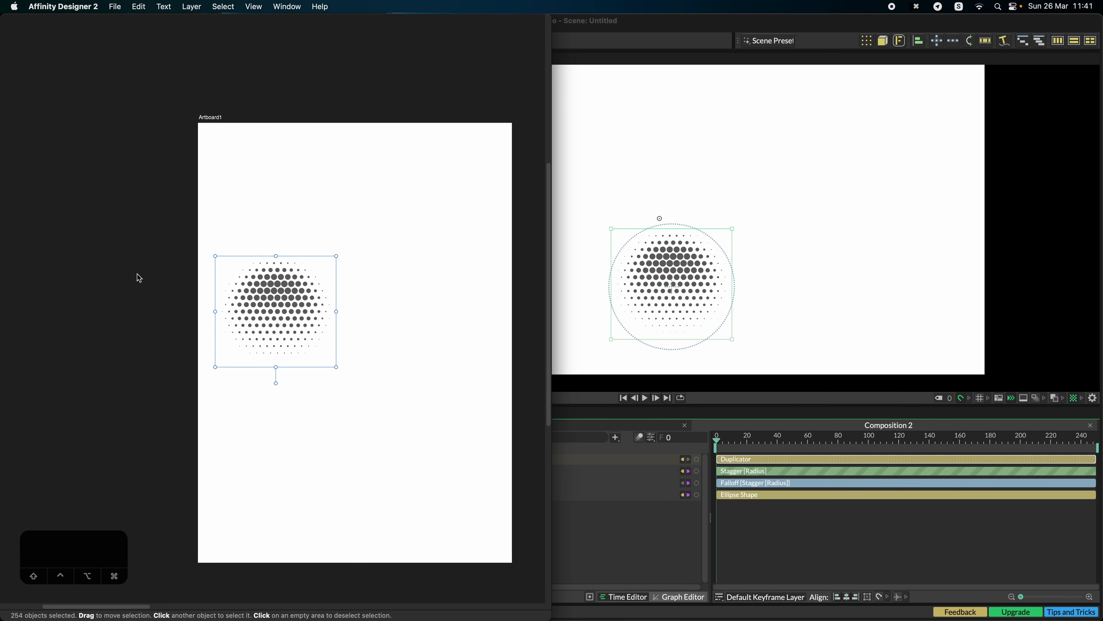
- Group the pasted dot curves and enlarge the Affinity Designer window with its panels shown
key(Tab)
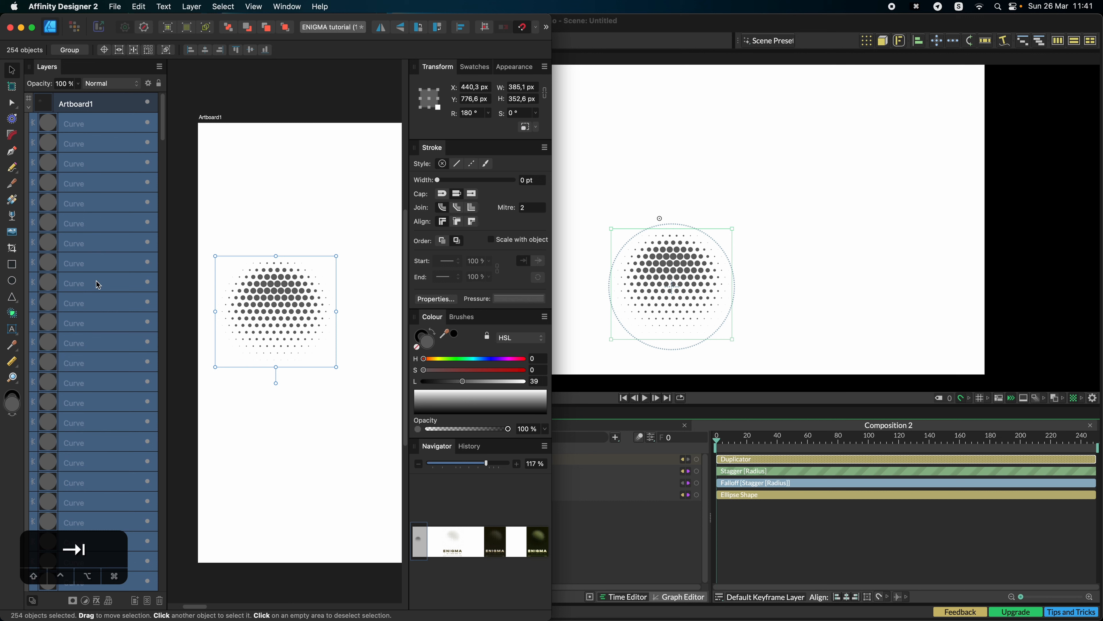
key(super+g)
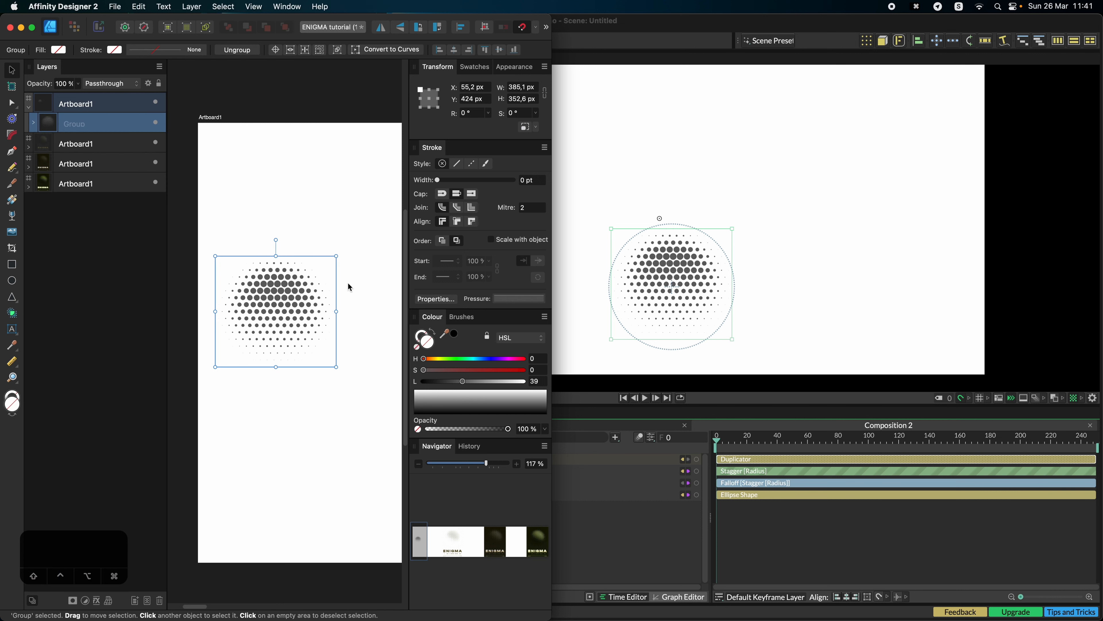
key(ctrl+alt+Return)
- Scale the dot group to about 925 by 847 px, rotate it to -30° and place it in the blank artboard's upper part
key(space)
drag(270, 429, 356, 435)
drag(366, 329, 464, 336)
drag(459, 249, 485, 267)
mouse_move(577, 395)
mouse_down()
mouse_move(527, 390)
mouse_move(564, 377)
mouse_up()
drag(480, 388, 502, 505)
drag(409, 323, 439, 224)
key(ctrl+e)
key(ctrl+m)
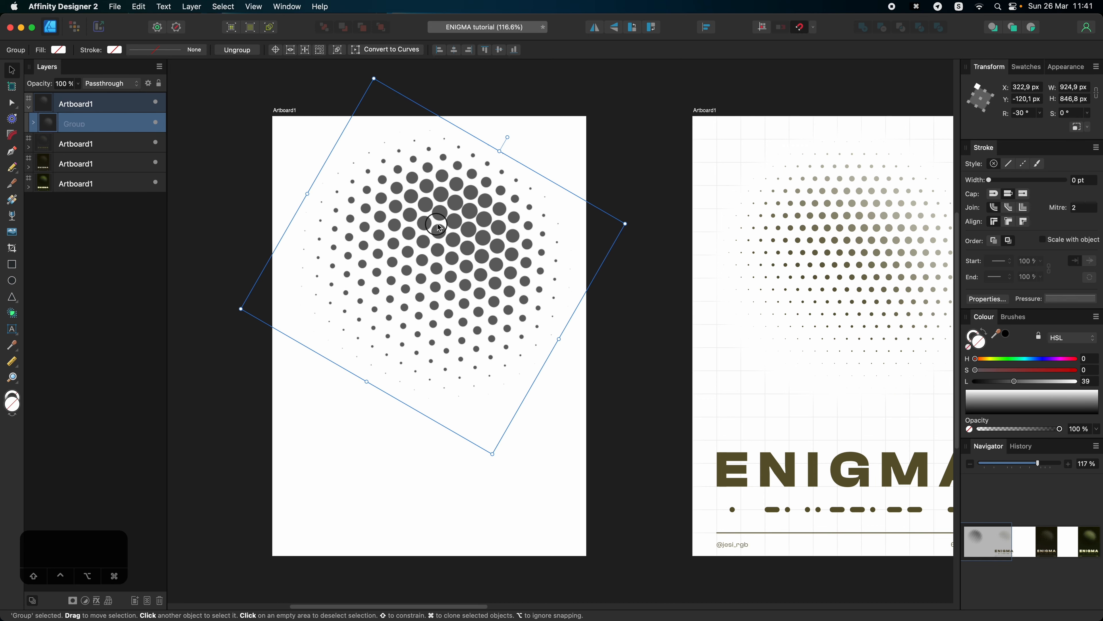
- Add the art text ENIGMA and place it across the bottom of the artboard below the dot pattern
click(457, 568)
key(t)
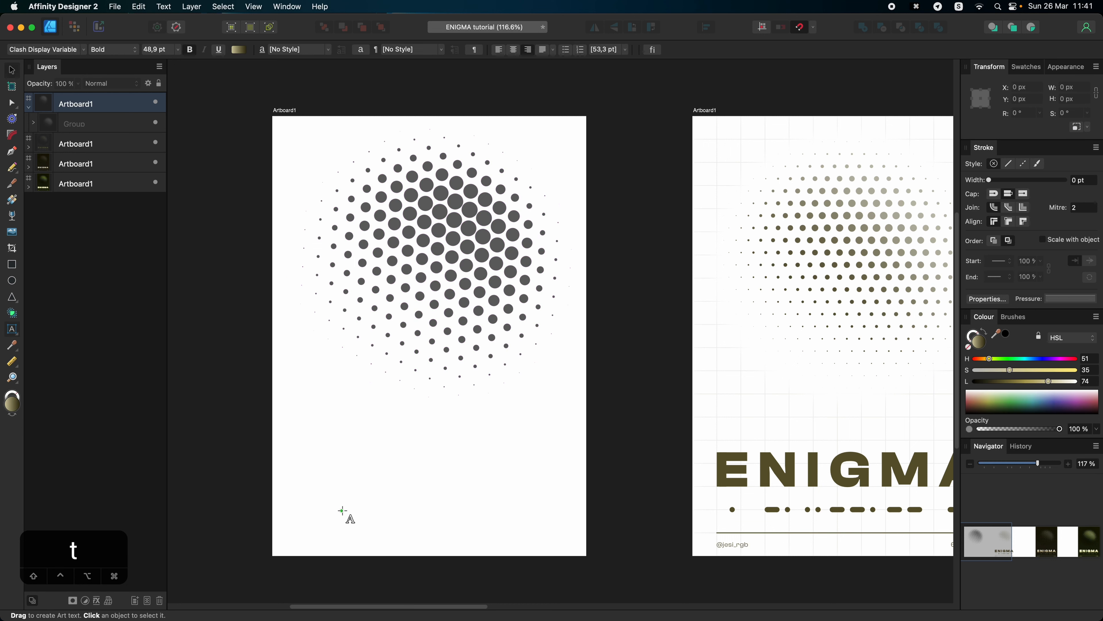
drag(343, 513, 346, 448)
text(EDNI)
key(BackSpace)
key(BackSpace)
key(BackSpace)
key(BackSpace)
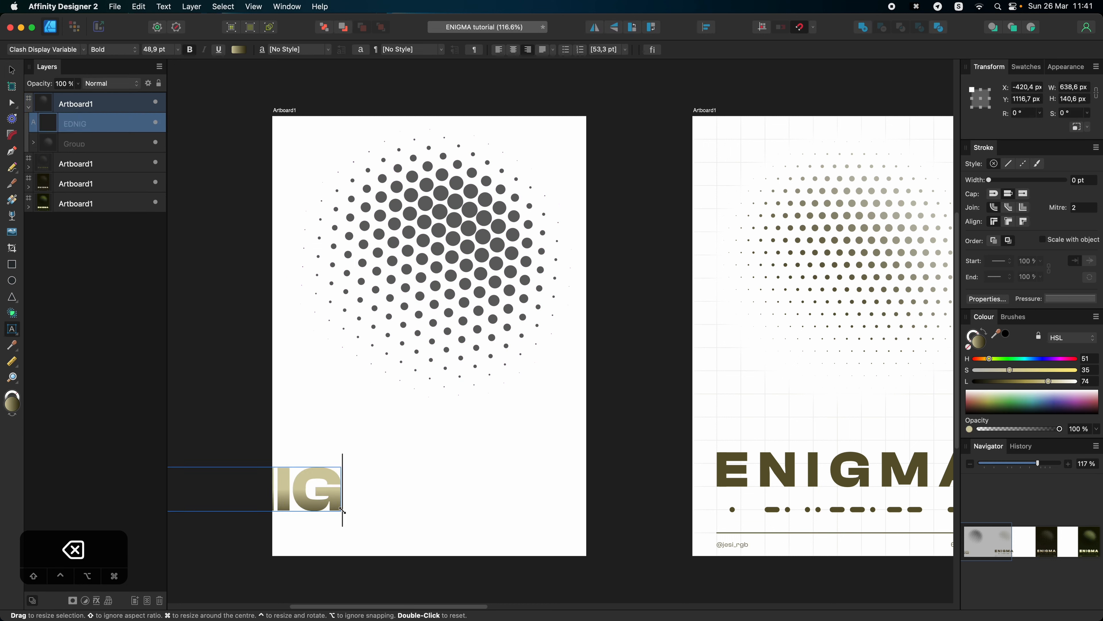
text(ENIGMA)
key(Escape)
key(v)
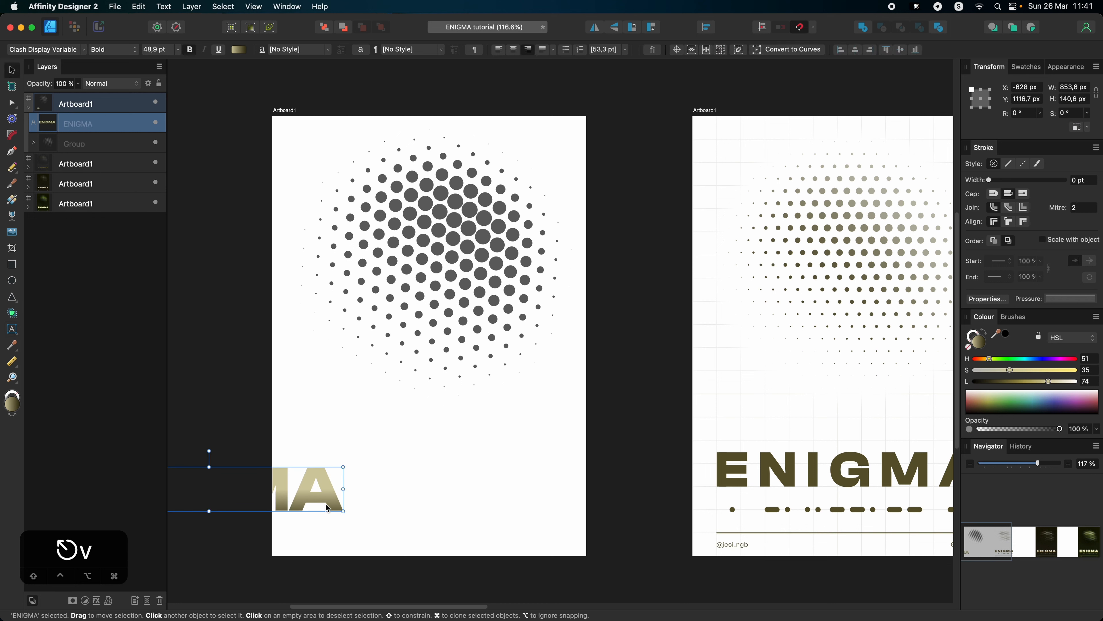
drag(326, 505, 547, 519)
- Fill the dot group with the olive colour sampled from the reference poster's ENIGMA title
click(530, 441)
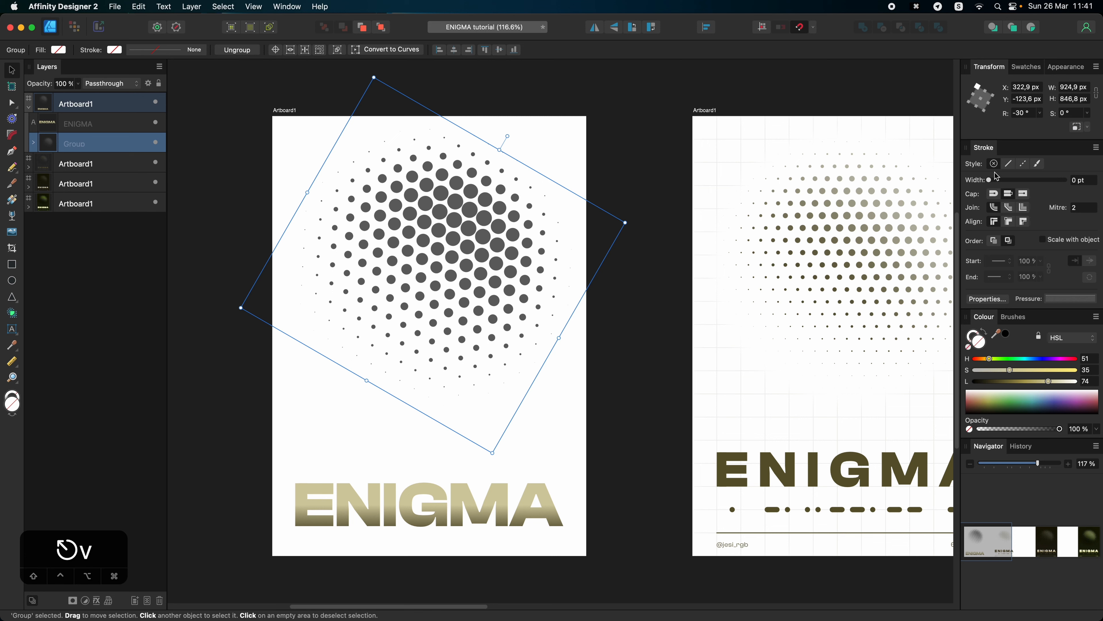
mouse_move(990, 180)
mouse_down()
mouse_move(1026, 182)
mouse_move(973, 183)
mouse_up()
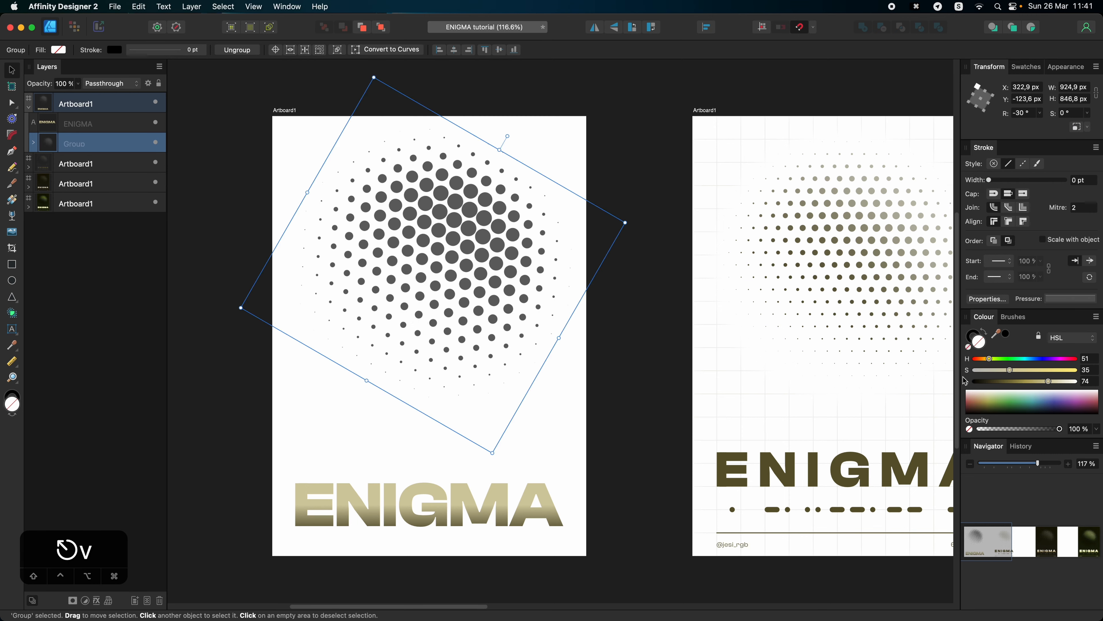
key(i)
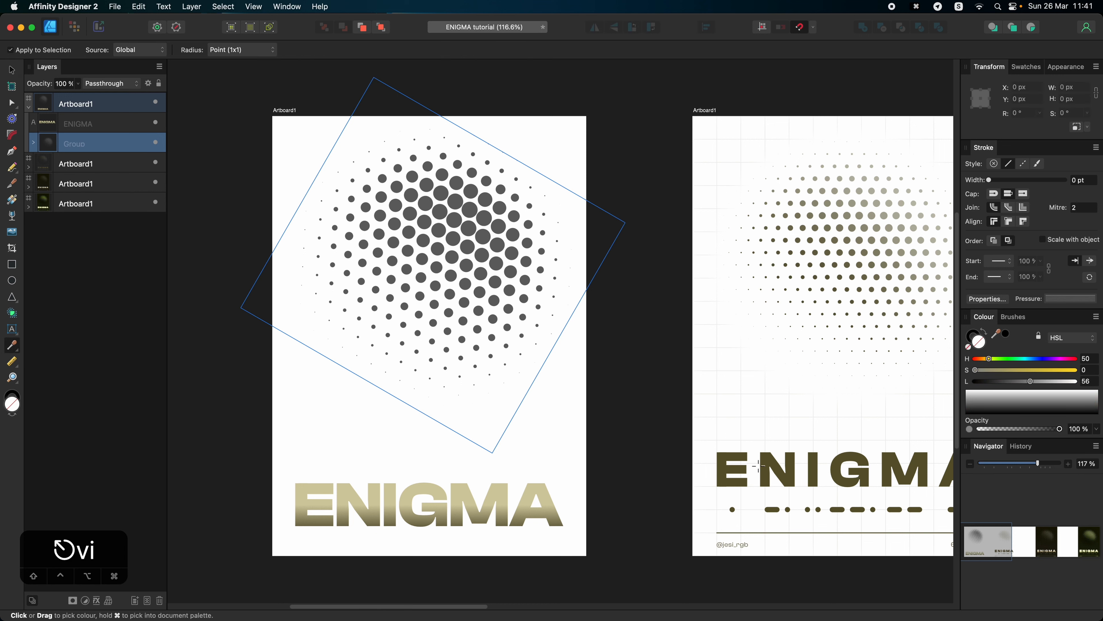
click(765, 467)
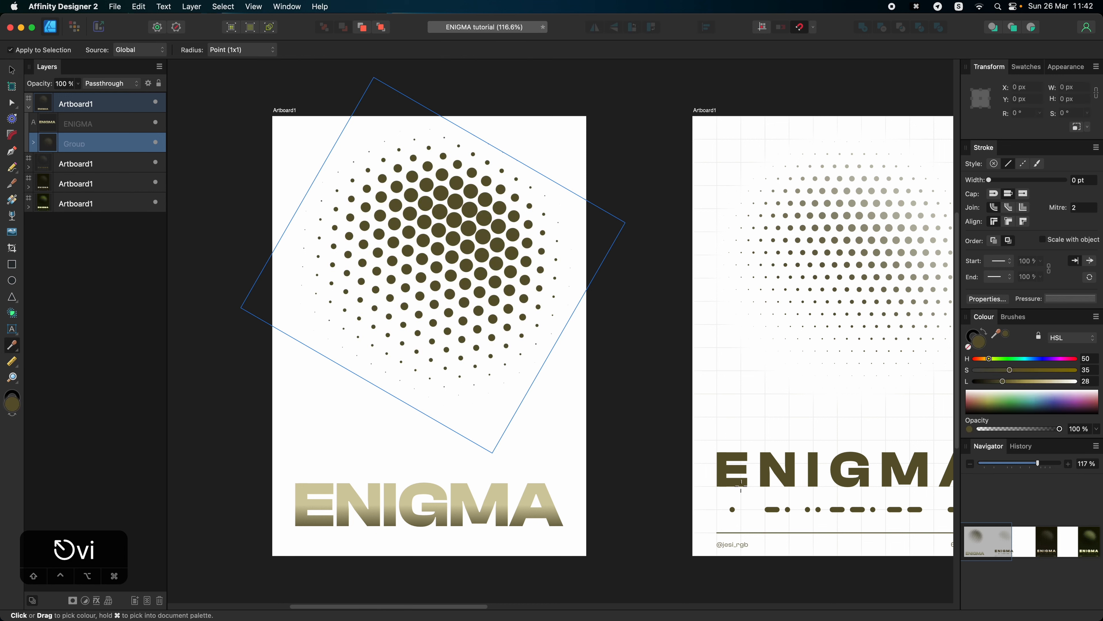
key(v)
- Apply a diagonal linear gradient to the dot group, from light khaki with lightness 74 at the upper end to dark olive at the lower end
key(g)
drag(460, 182, 349, 432)
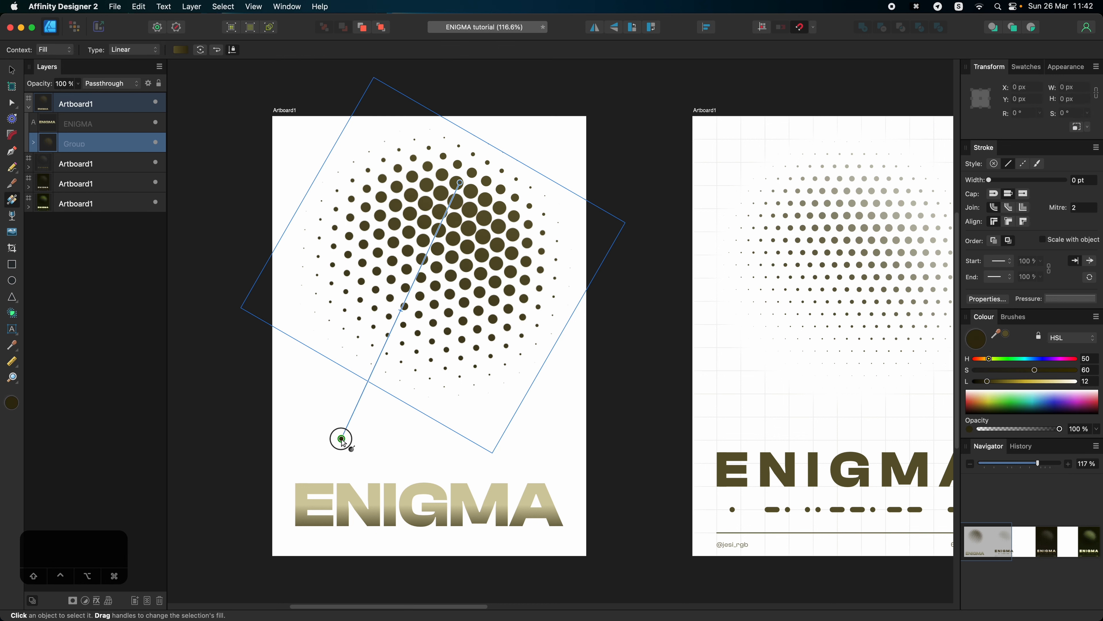
key(v)
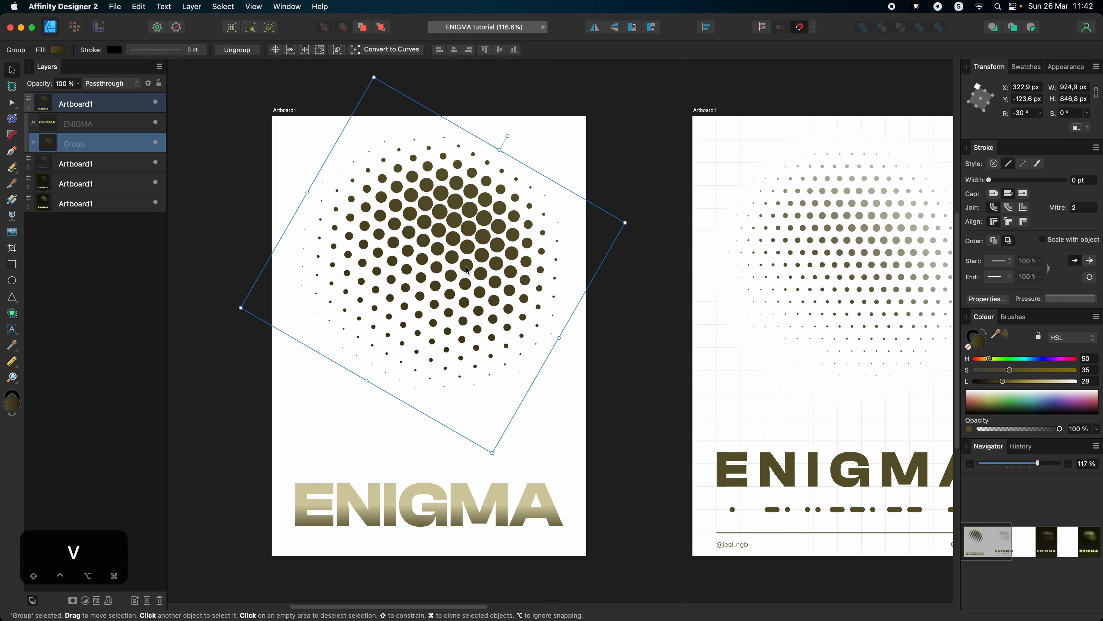
key(g)
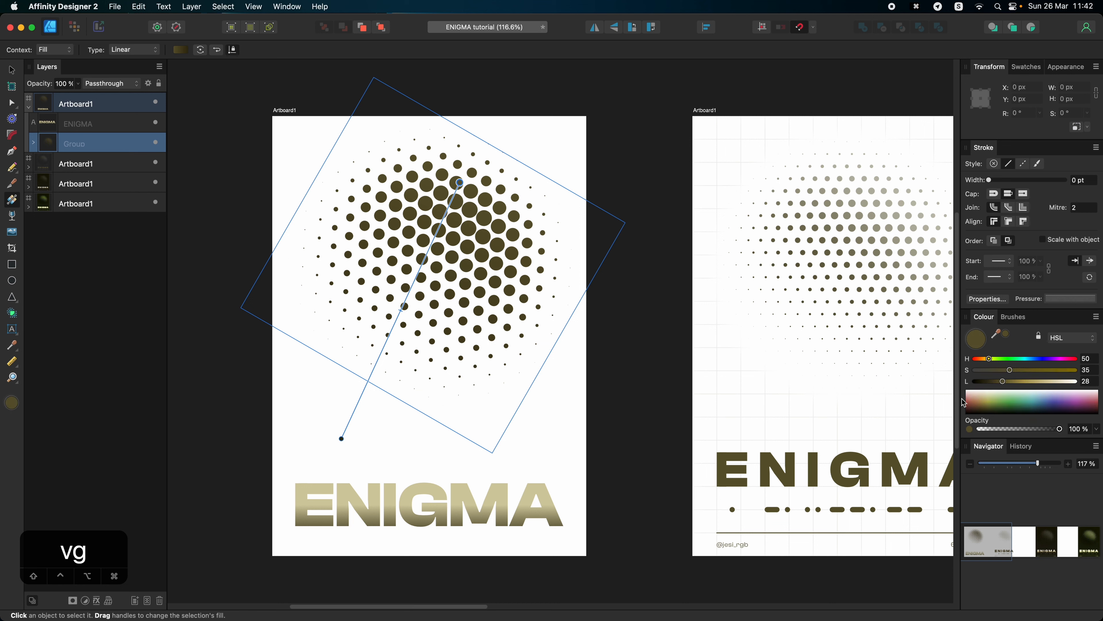
drag(1034, 382, 1050, 385)
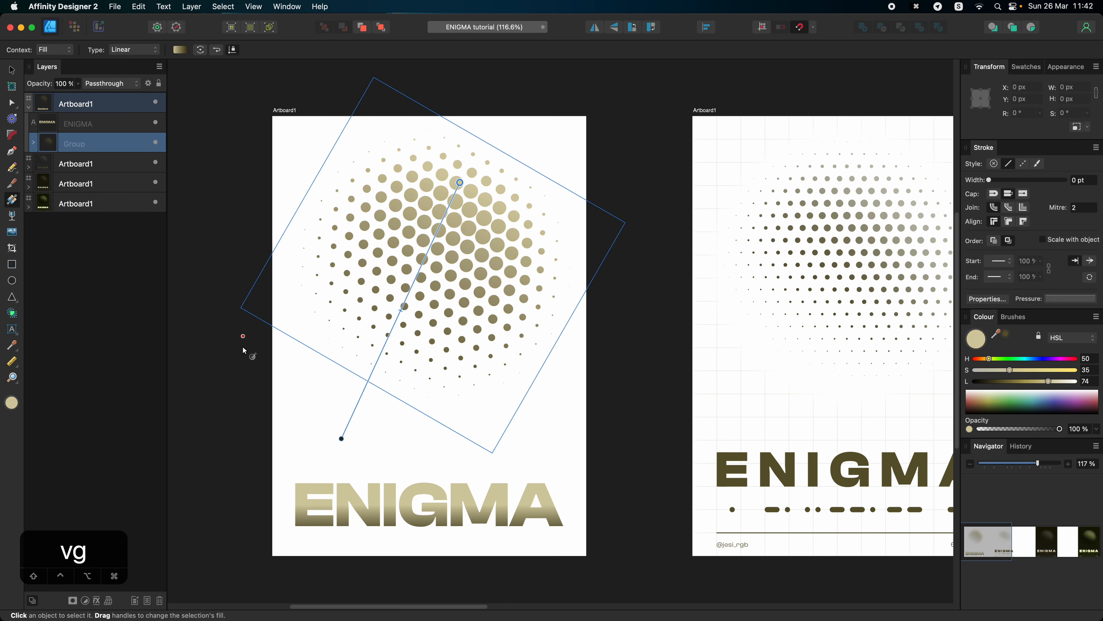
drag(344, 445, 403, 340)
key(v)
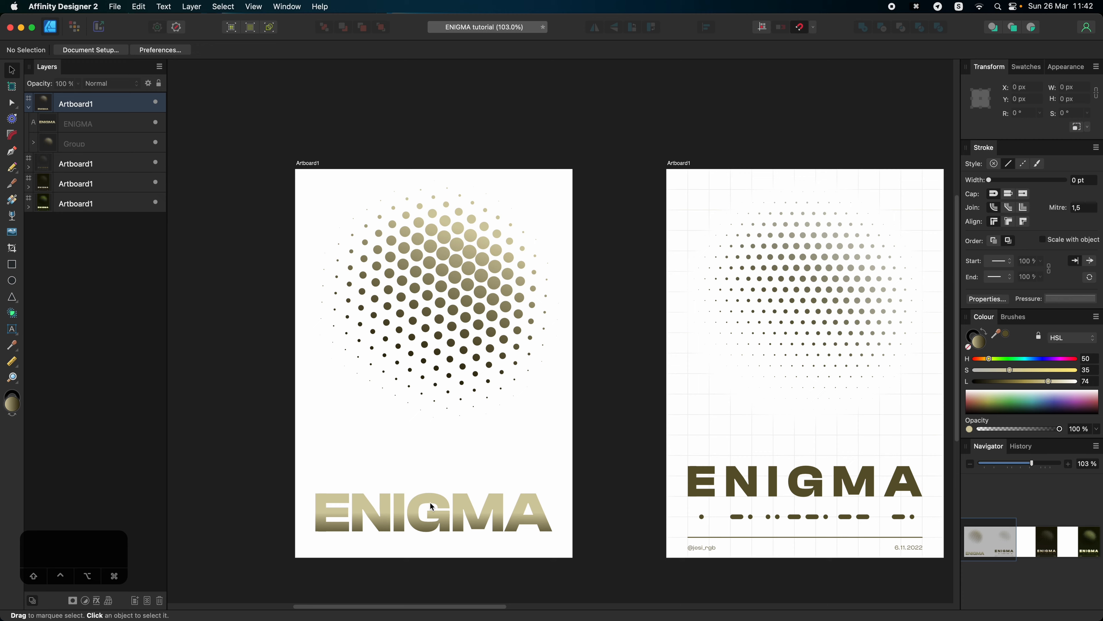
- Switch to Cavalry and, in a new composition, add a rectangle shape repeated by a Duplicator
scroll(695, 437, up, 5)
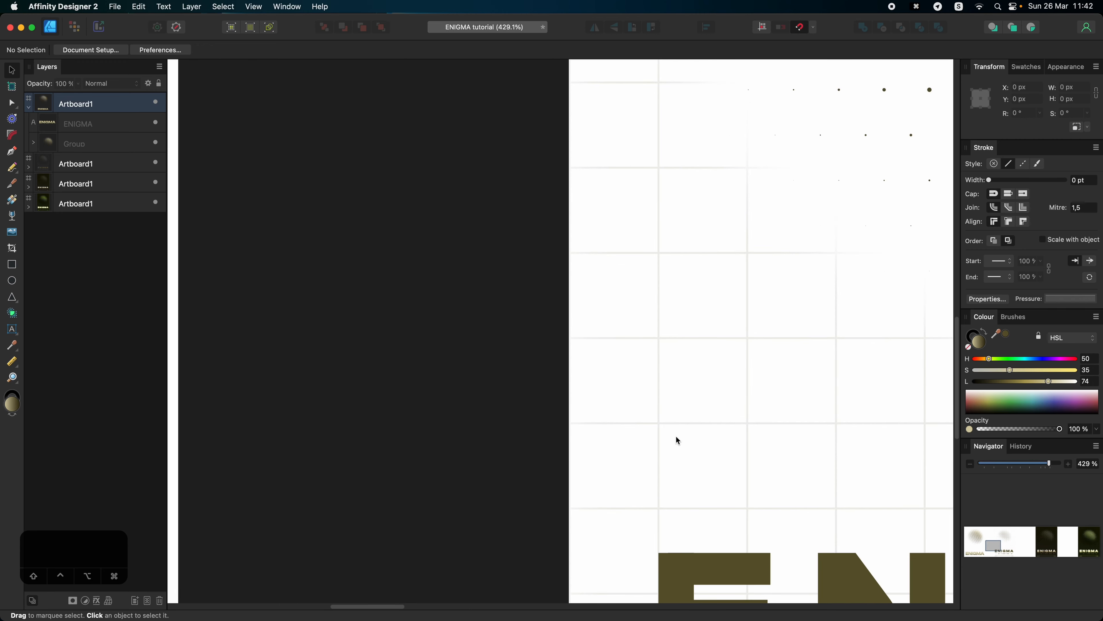
scroll(676, 436, down, 3)
scroll(677, 441, down, 5)
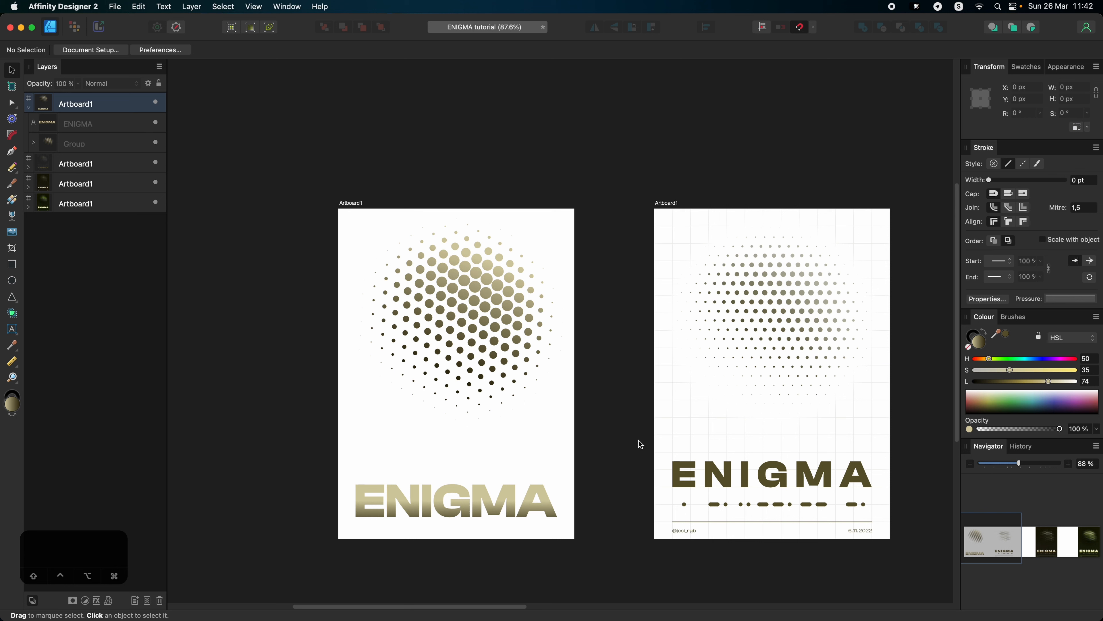
key(super+Tab)
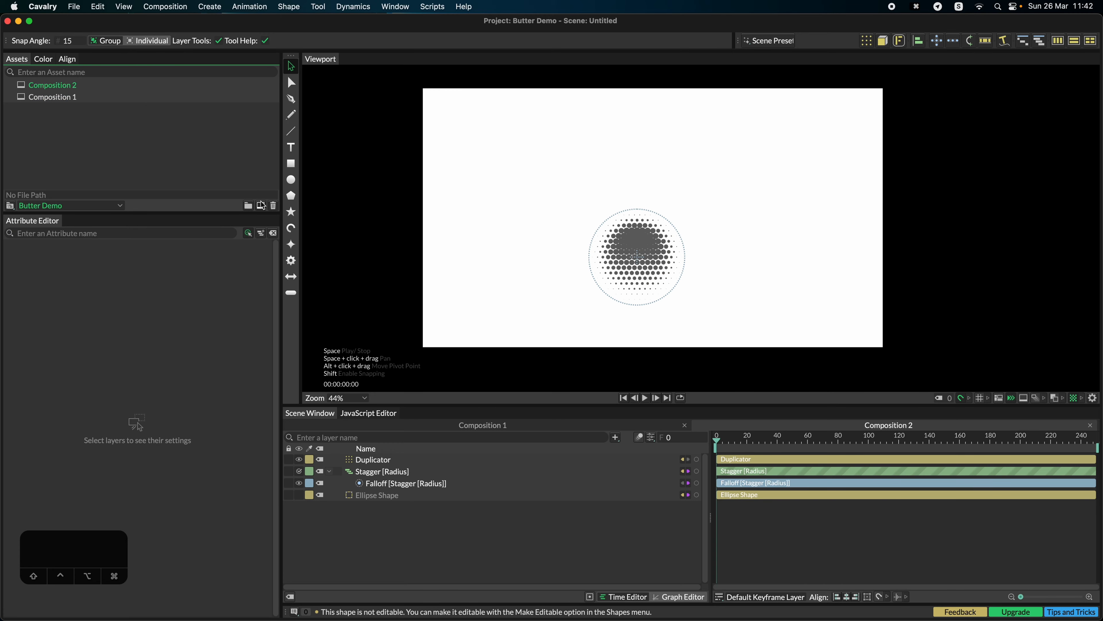
key(super+shift+n)
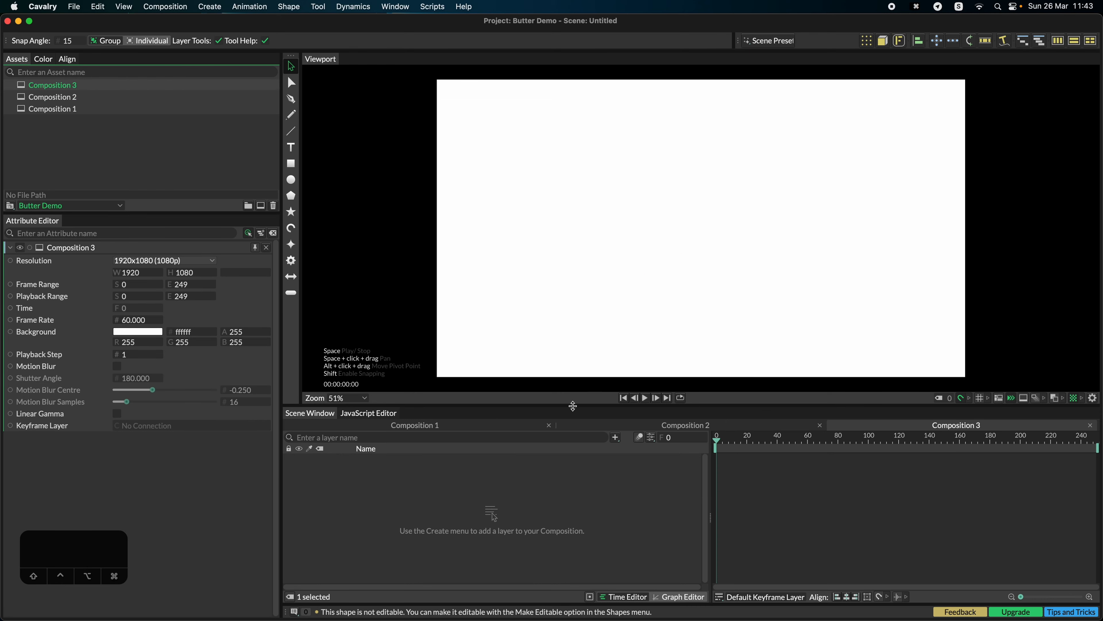
click(291, 163)
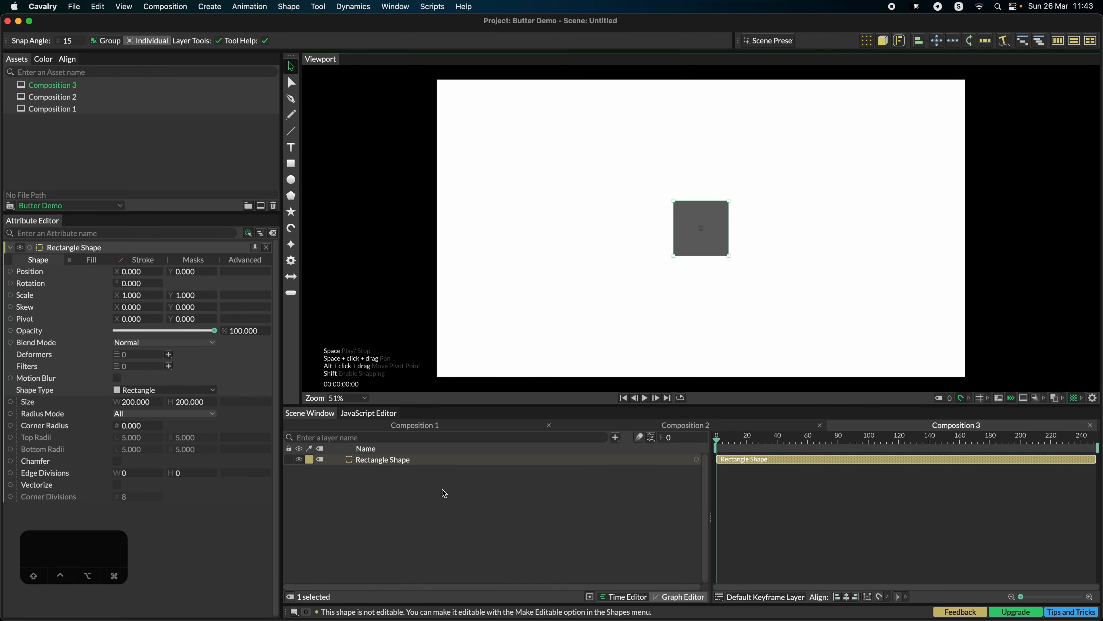
click(879, 43)
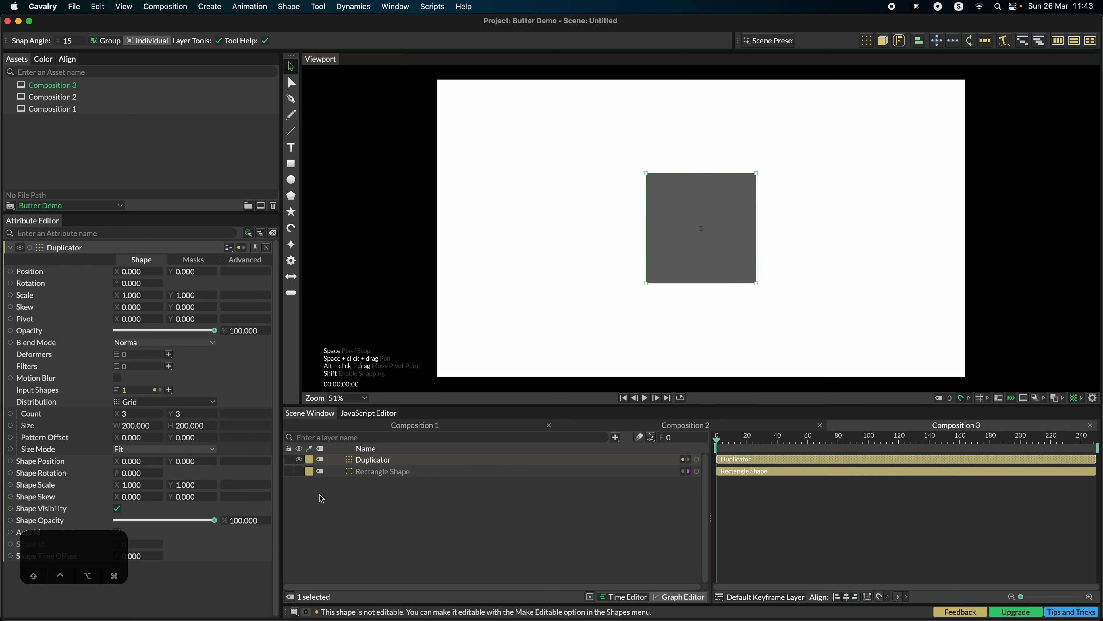
- Turn off the rectangle's fill and turn on its stroke so the duplicates form a line grid
click(376, 472)
click(97, 262)
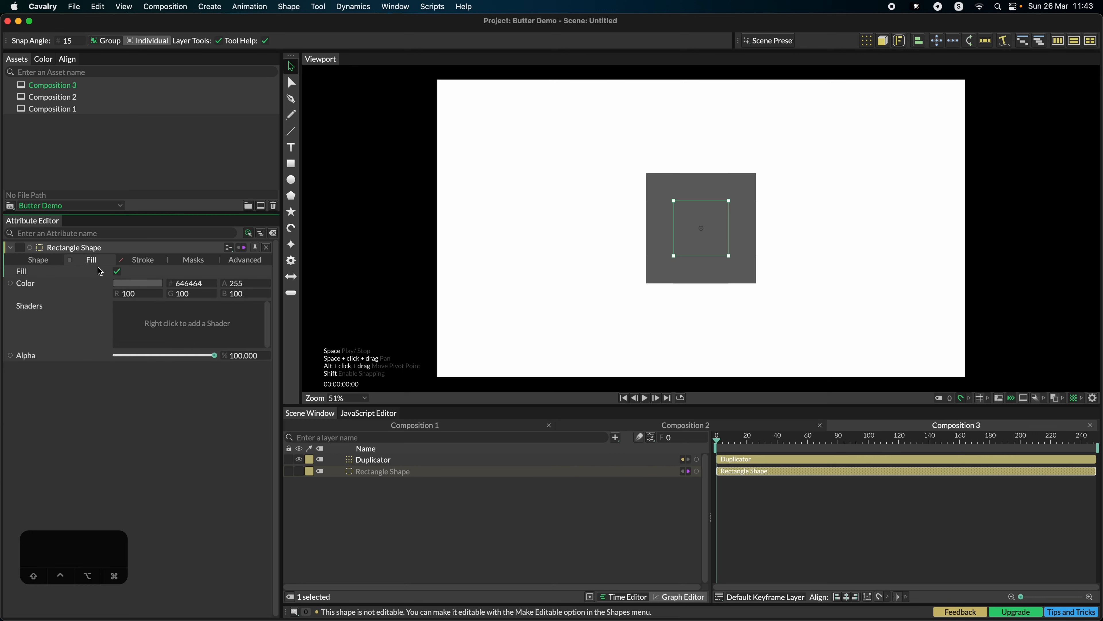
click(116, 273)
click(142, 259)
click(117, 271)
click(795, 318)
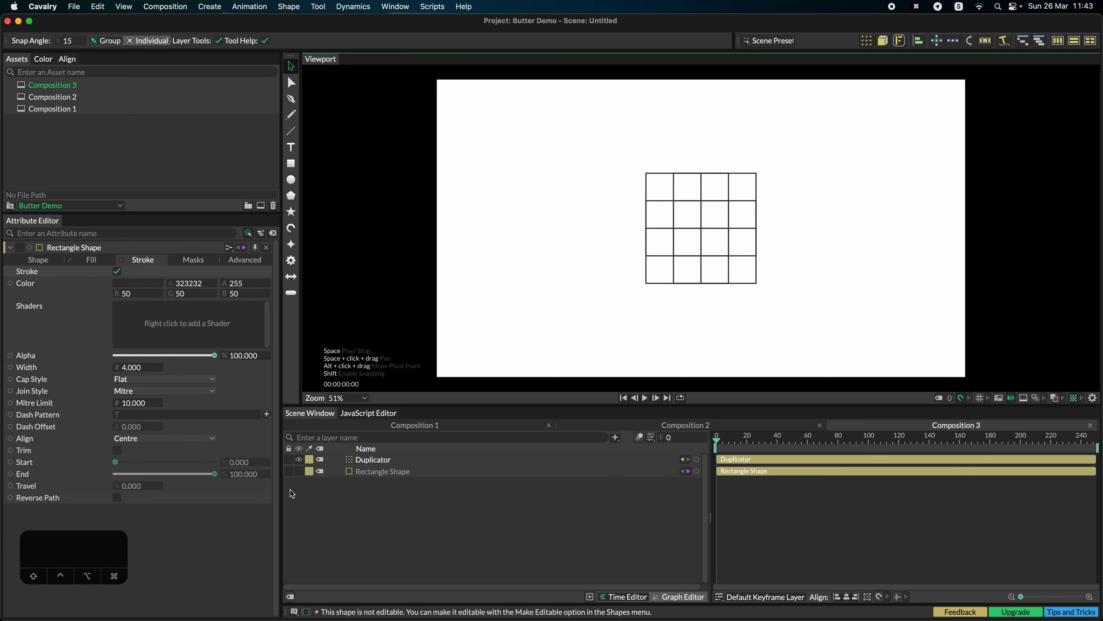
- Set the Duplicator's count to 10 by 10 and its size mode to Step
click(380, 473)
click(372, 459)
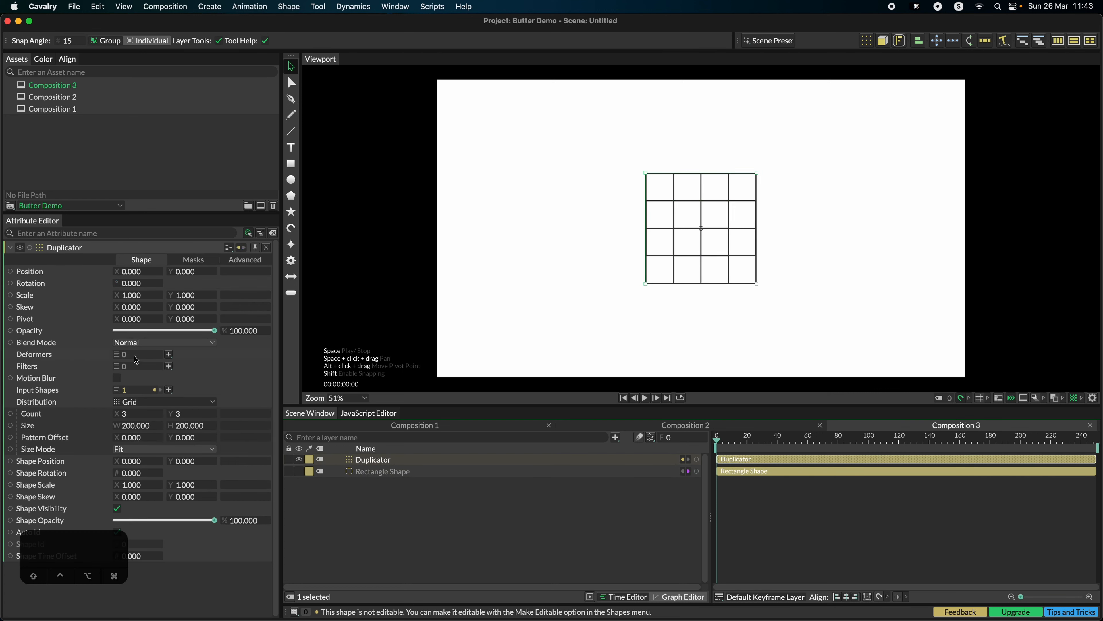
drag(177, 413, 182, 413)
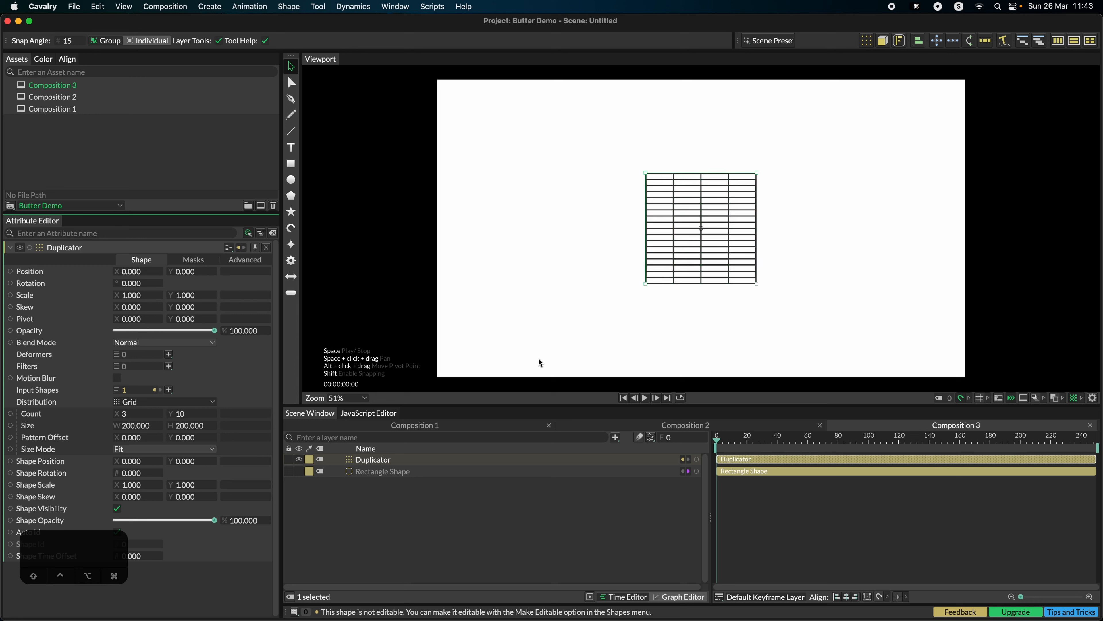
click(134, 454)
click(131, 462)
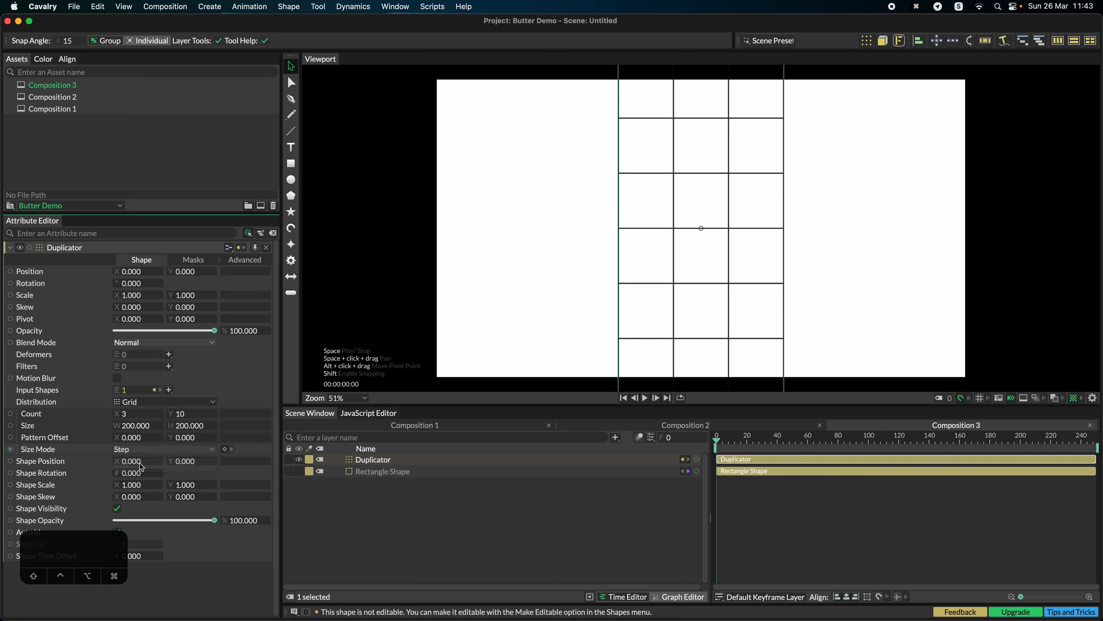
drag(123, 413, 126, 411)
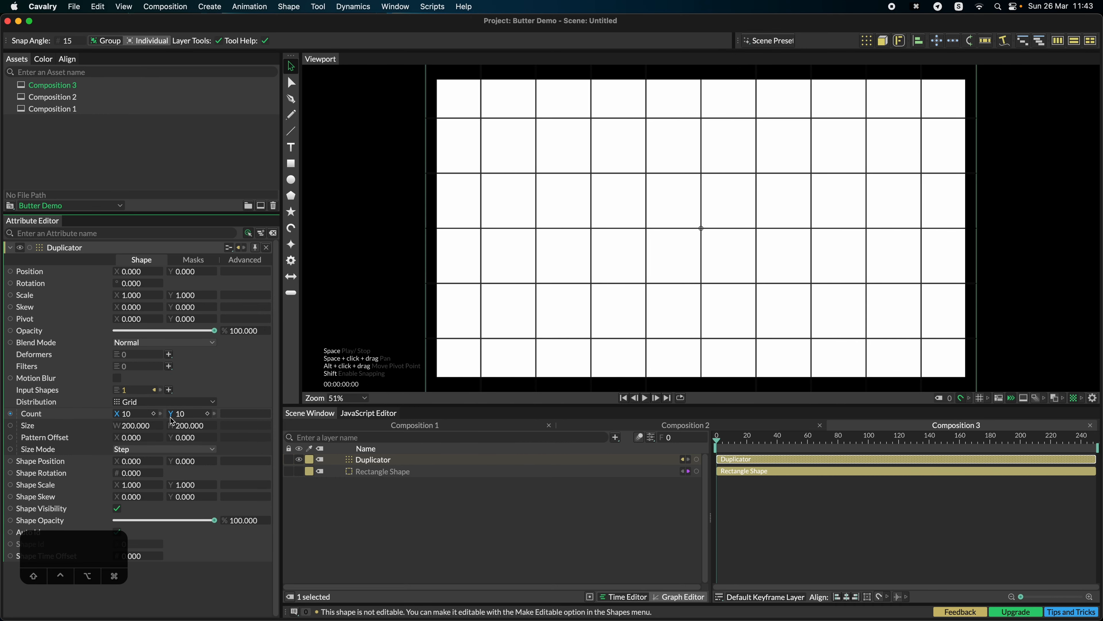
- Set the Duplicator's vertical count to 22, keeping the size at 200 by 200
drag(178, 413, 133, 423)
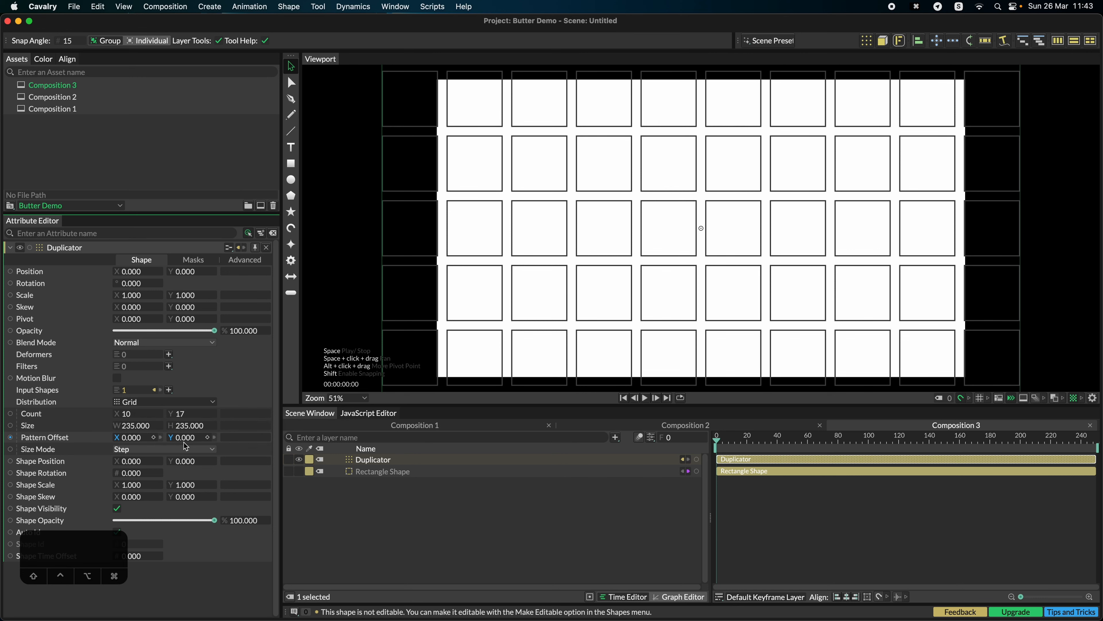
key(super+z)
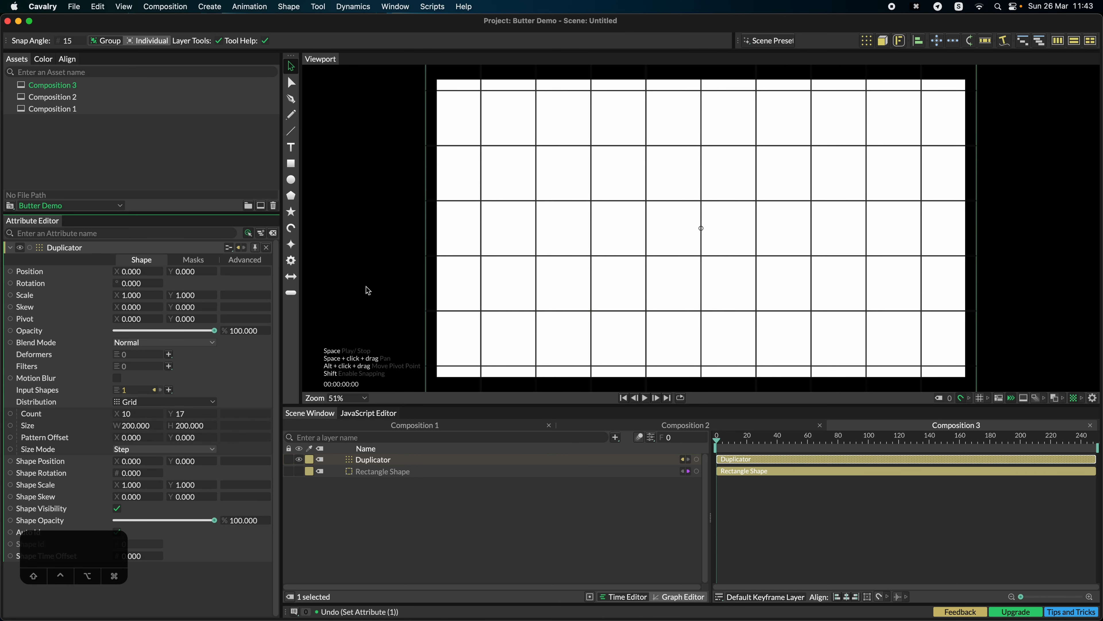
drag(180, 413, 180, 413)
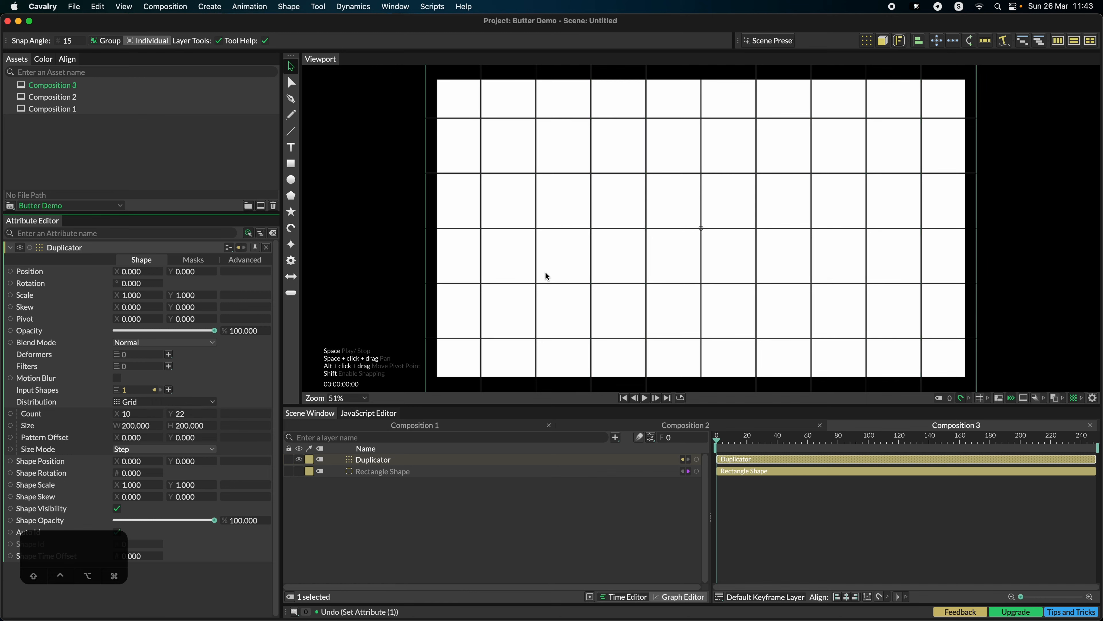
- Copy the Duplicator grid, switch to Affinity Designer and paste it onto the first ENIGMA artboard
right_click(376, 463)
click(420, 249)
key(super+Tab)
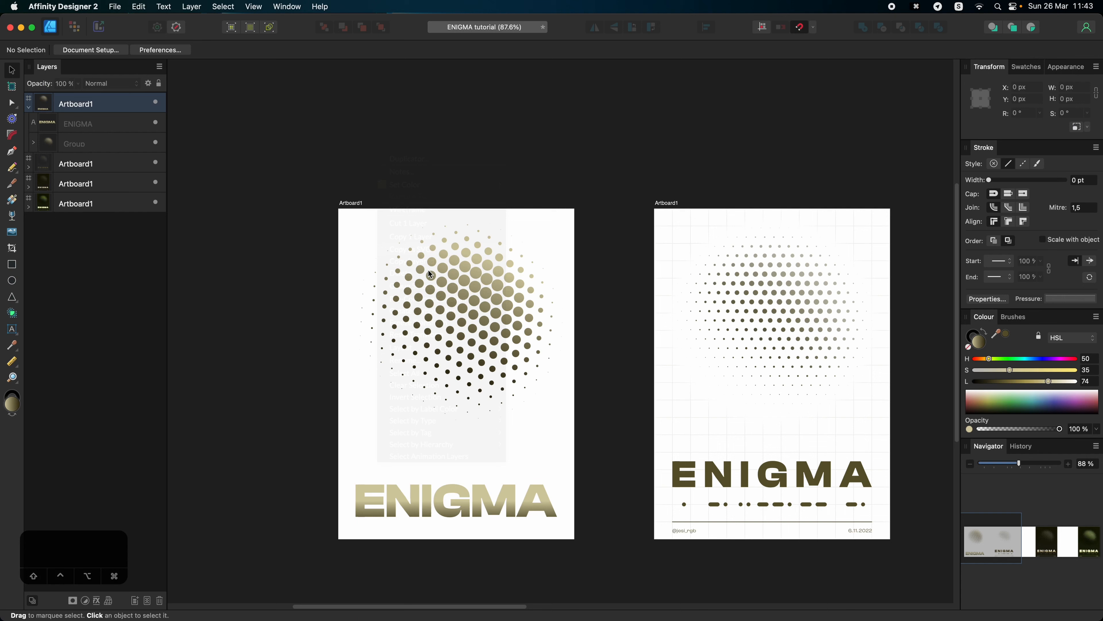
key(space)
drag(414, 428, 421, 410)
scroll(449, 366, up, 3)
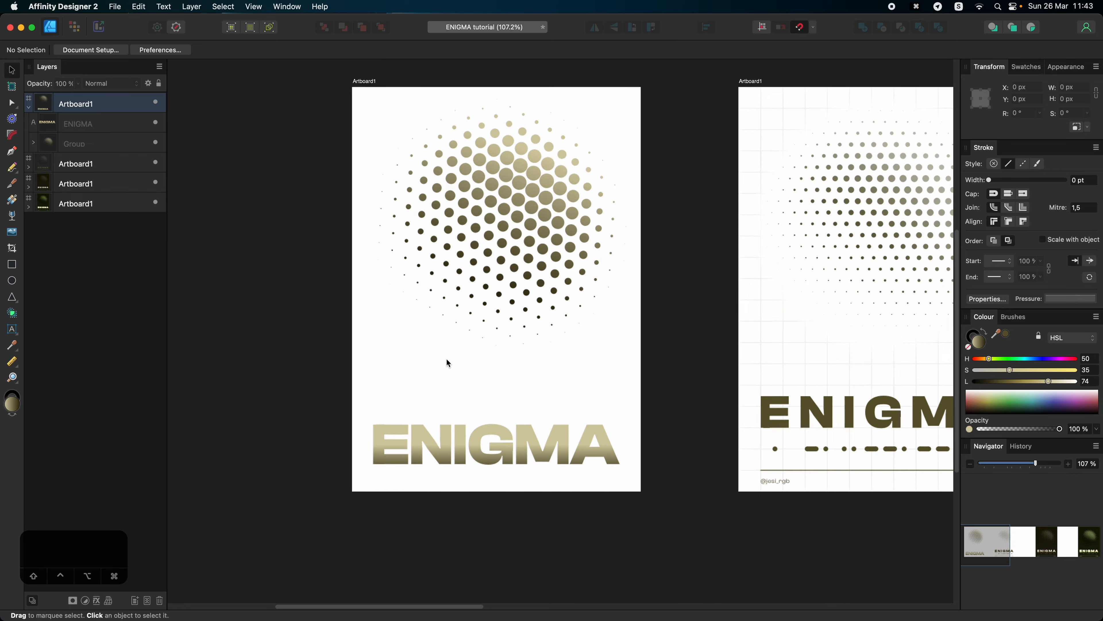
click(437, 374)
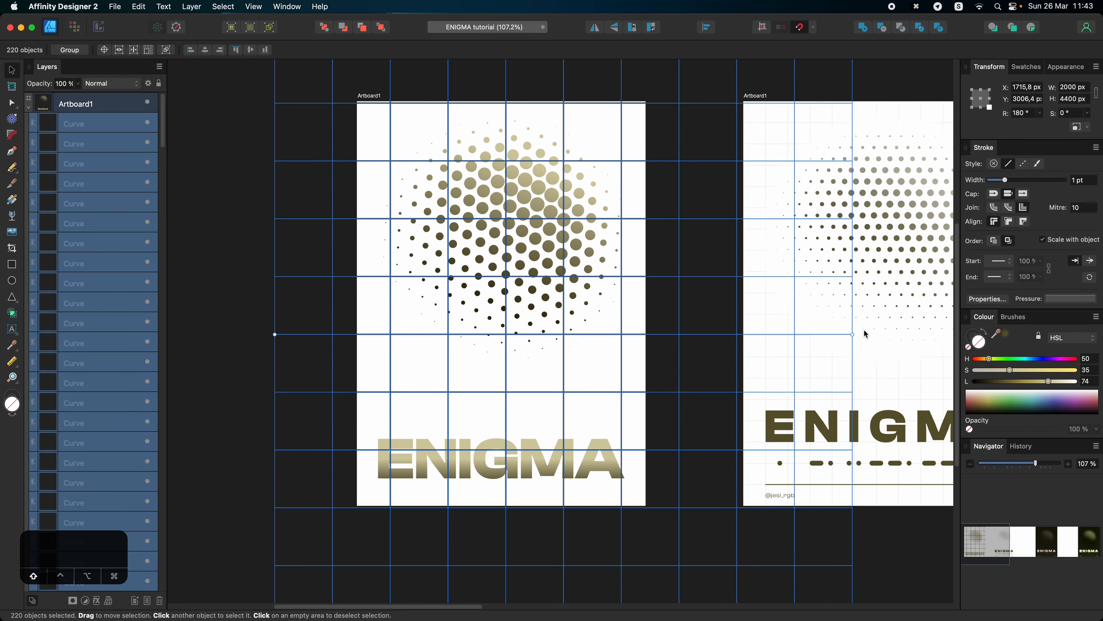
- Scale the pasted grid to the artboard's 1000 px width, align it with the artboard's side edges and group its curves
drag(853, 334, 646, 334)
drag(271, 335, 376, 314)
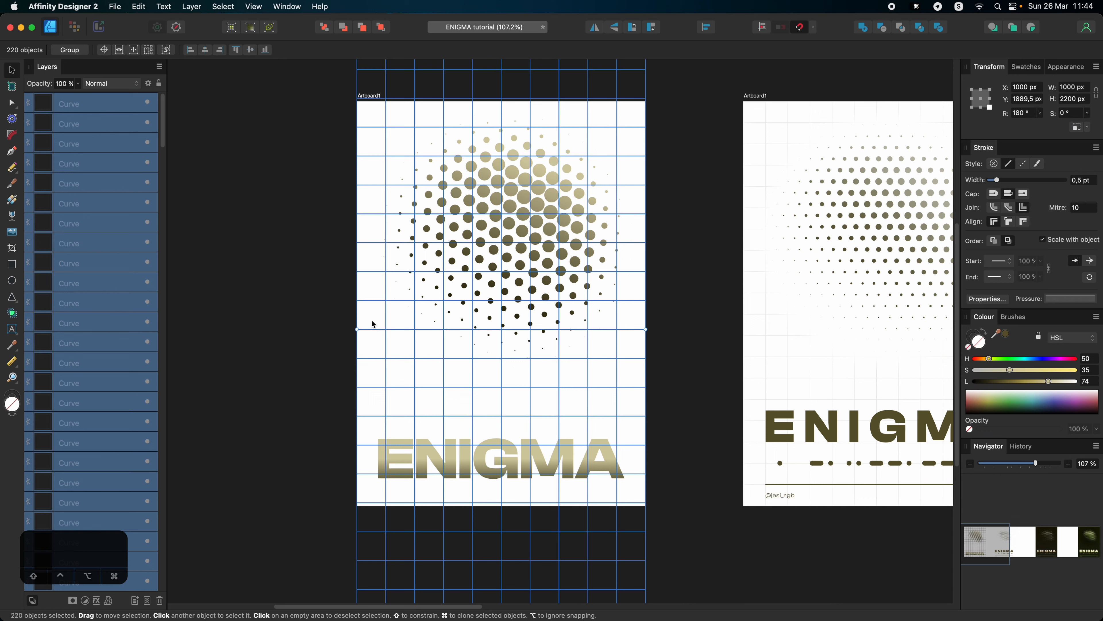
click(372, 322)
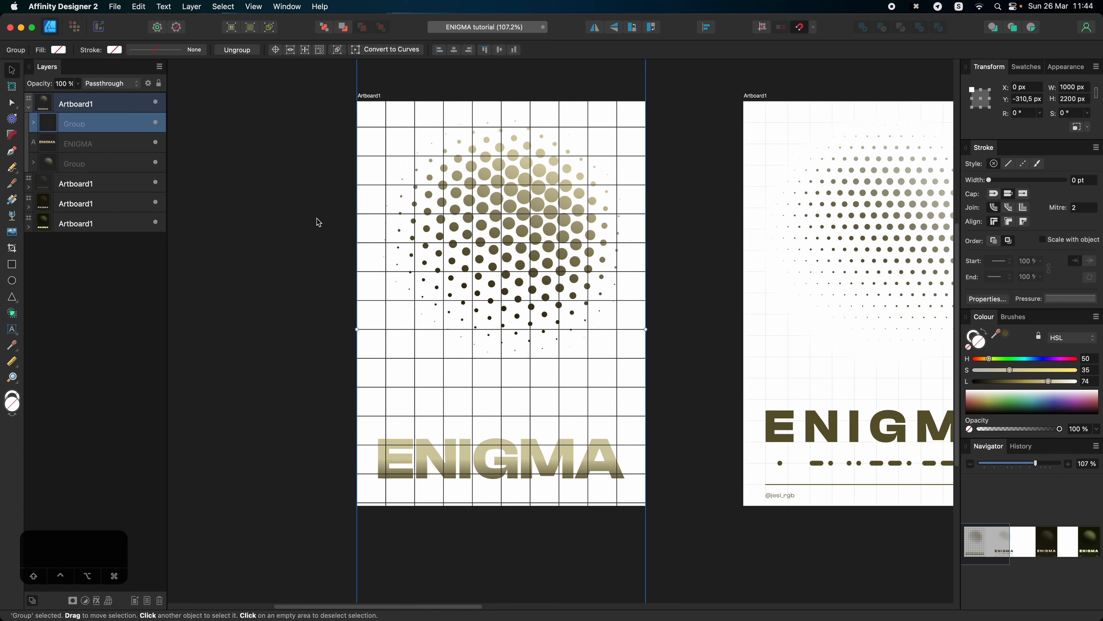
- Set the grid group's opacity to 20% and move it behind the title and dot group
key(3)
key(2)
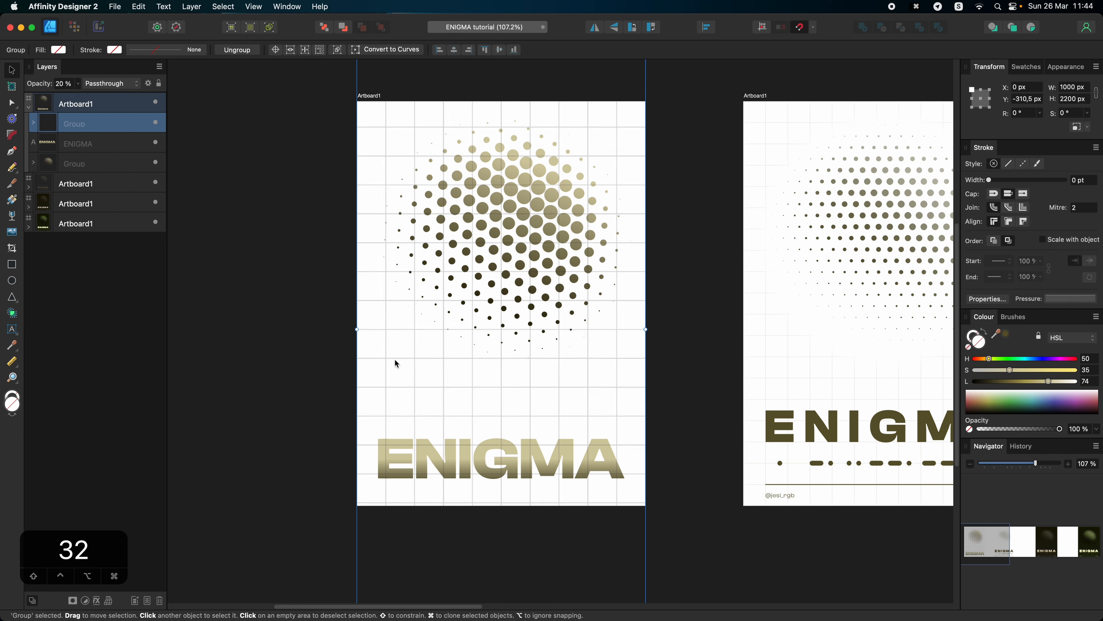
click(334, 367)
scroll(487, 360, up, 5)
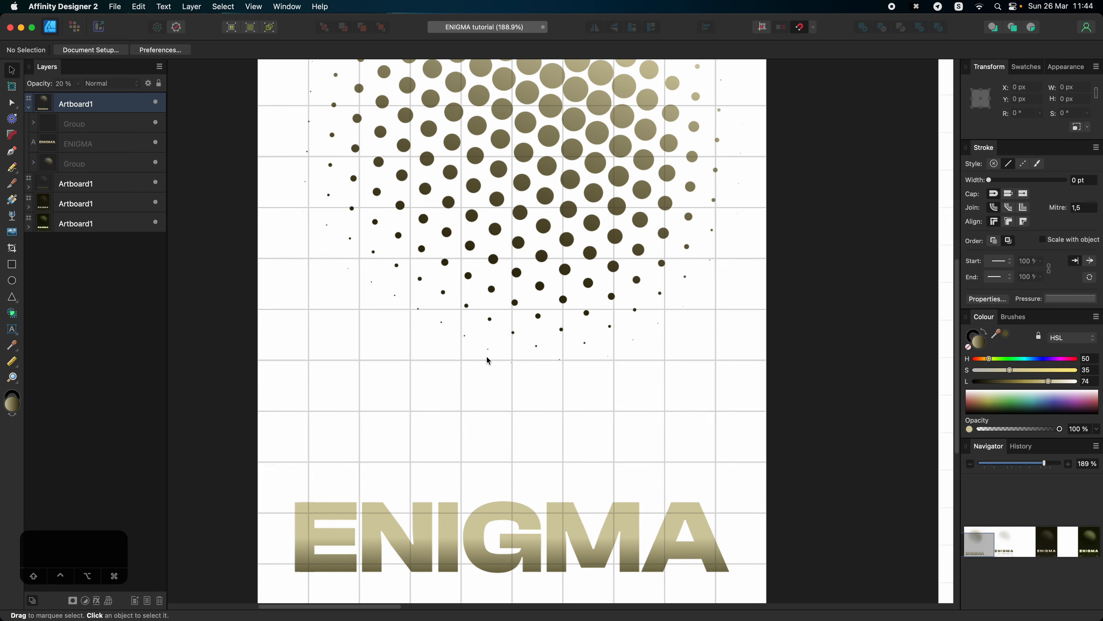
scroll(488, 360, down, 4)
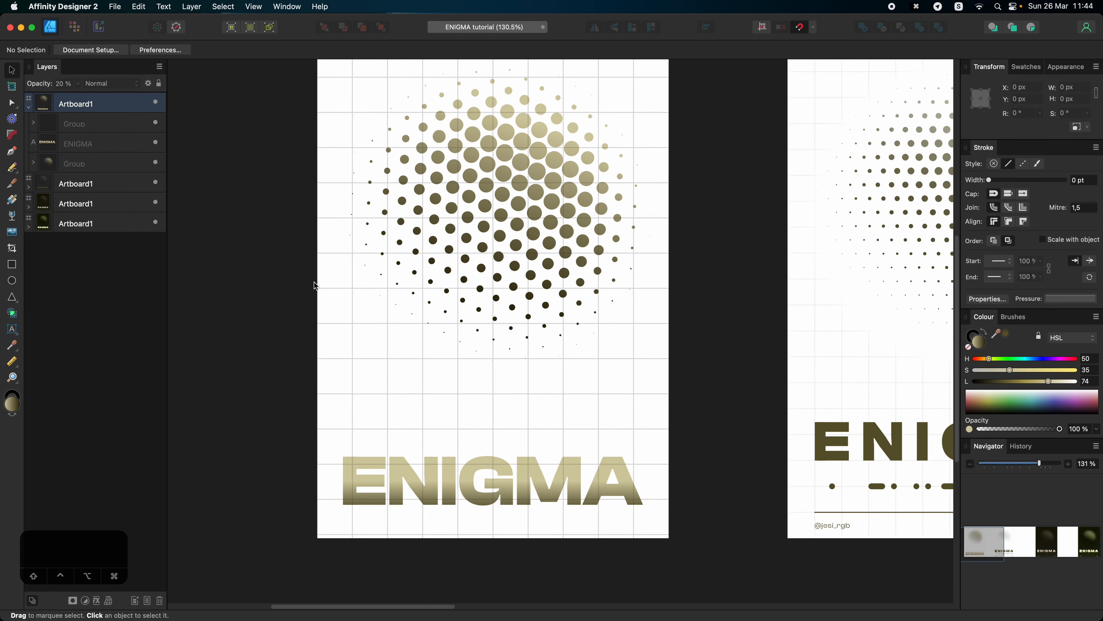
drag(97, 122, 76, 172)
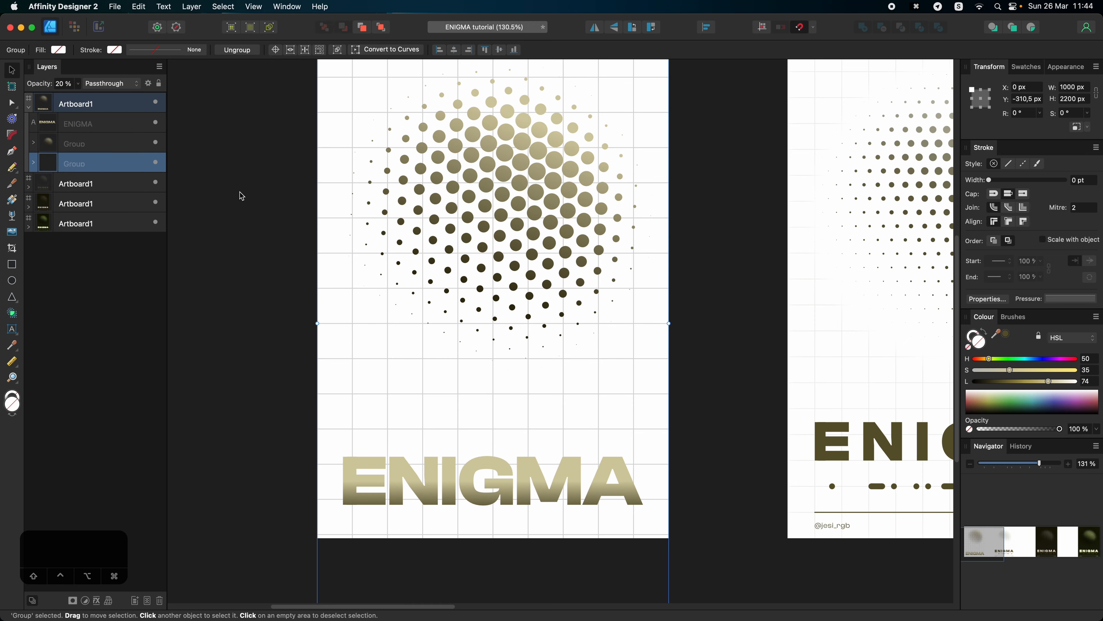
click(255, 197)
- Examine the grid on the working poster and compare it with the finished light, dark and glowing ENIGMA versions
scroll(487, 474, up, 3)
scroll(496, 466, down, 5)
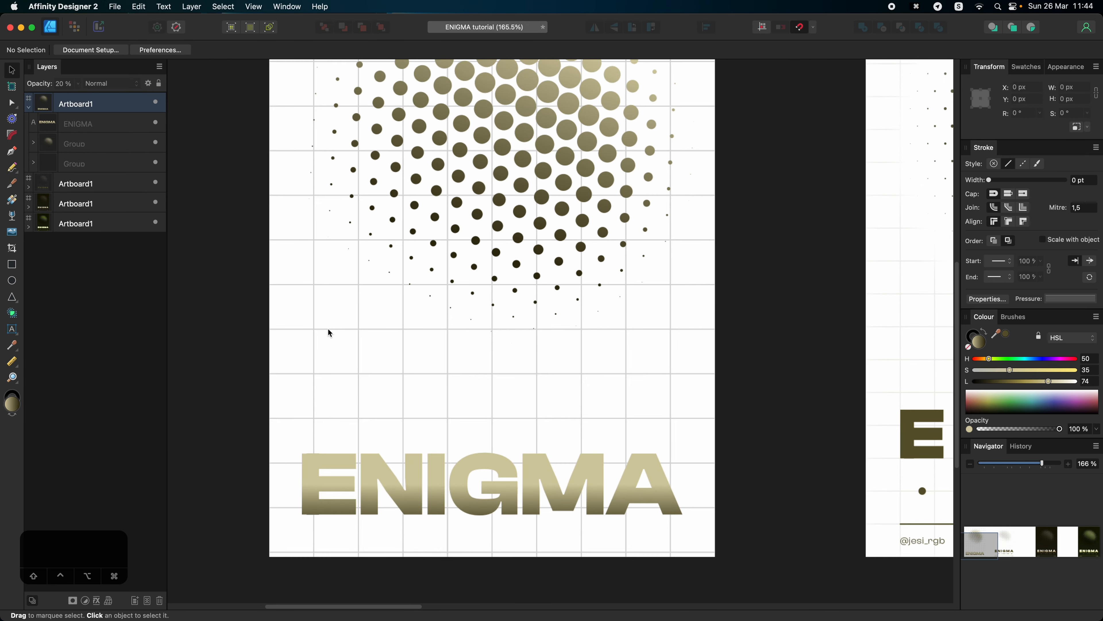
scroll(613, 355, down, 4)
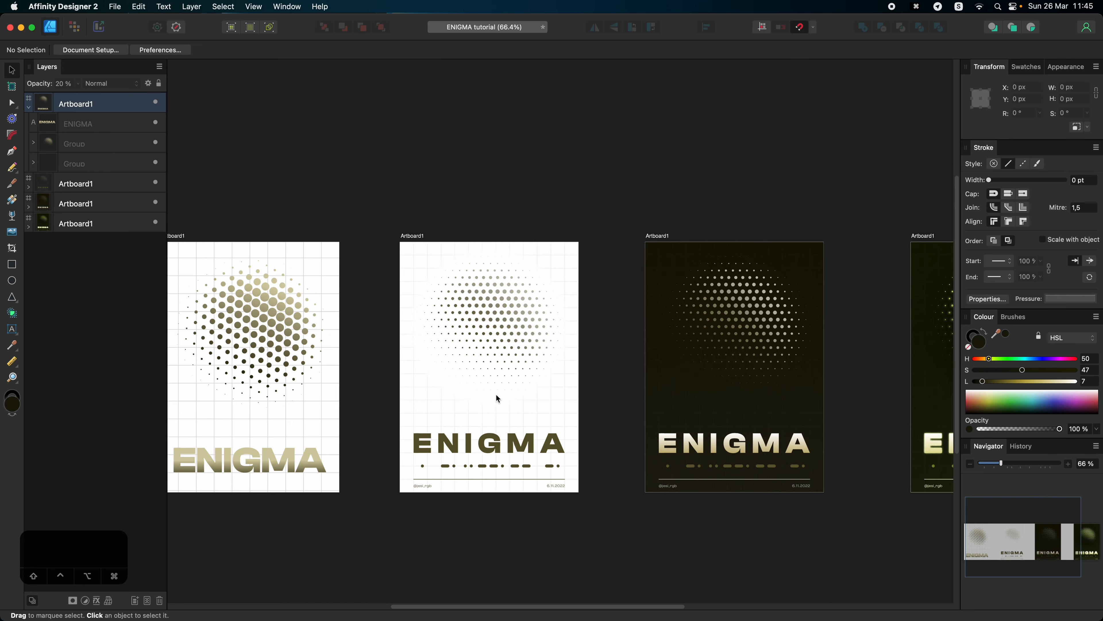
scroll(432, 458, up, 2)
scroll(523, 434, down, 3)
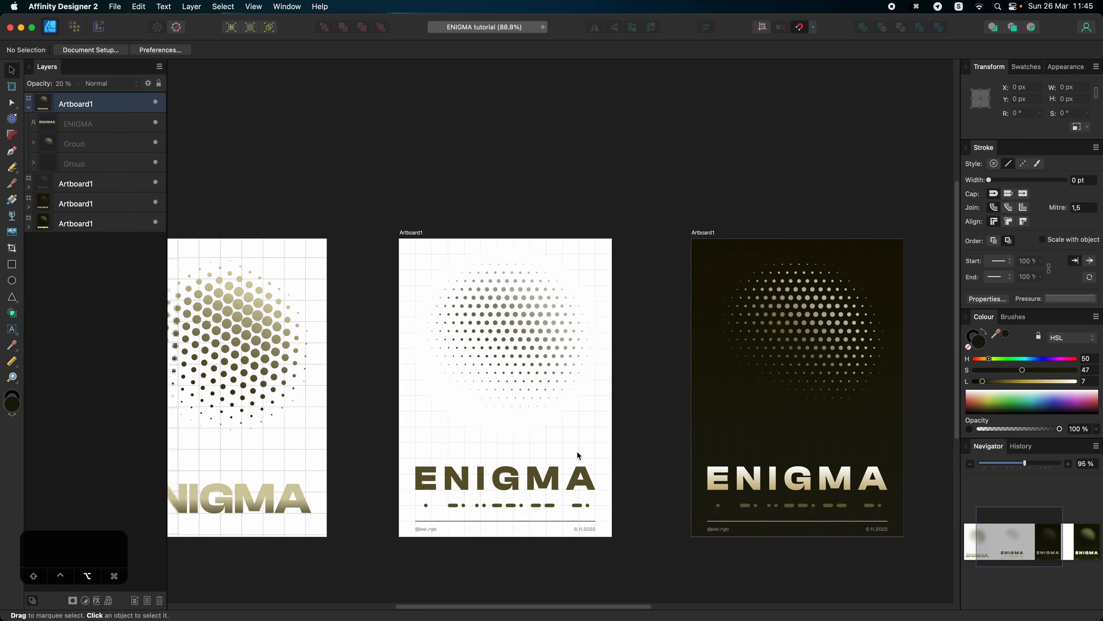
key(space)
drag(760, 520, 464, 498)
scroll(743, 442, up, 4)
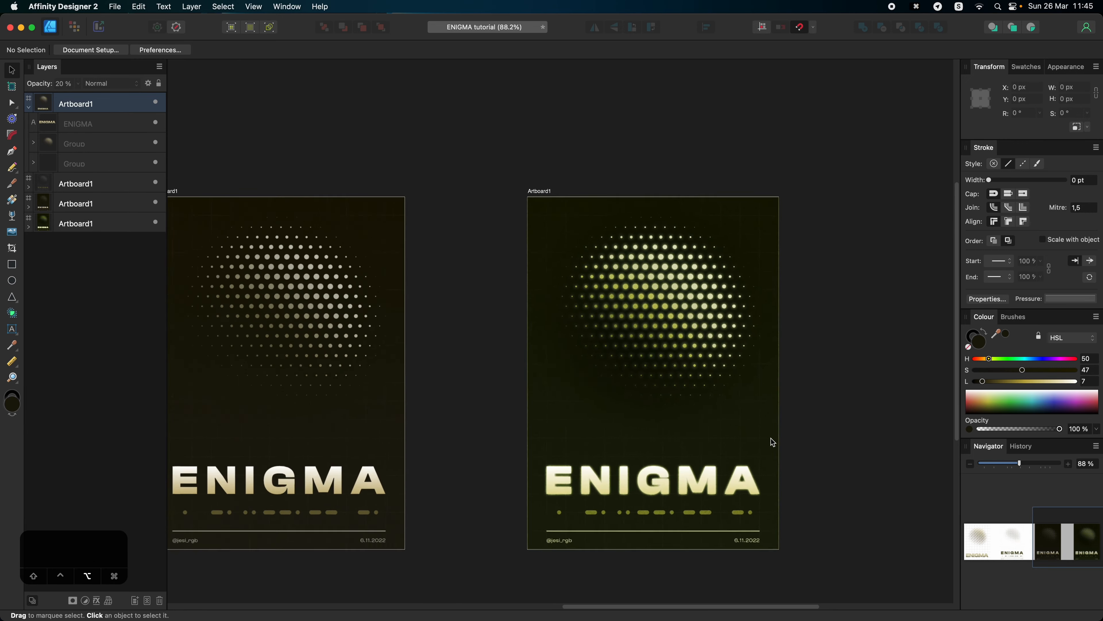
key(space)
drag(845, 483, 785, 478)
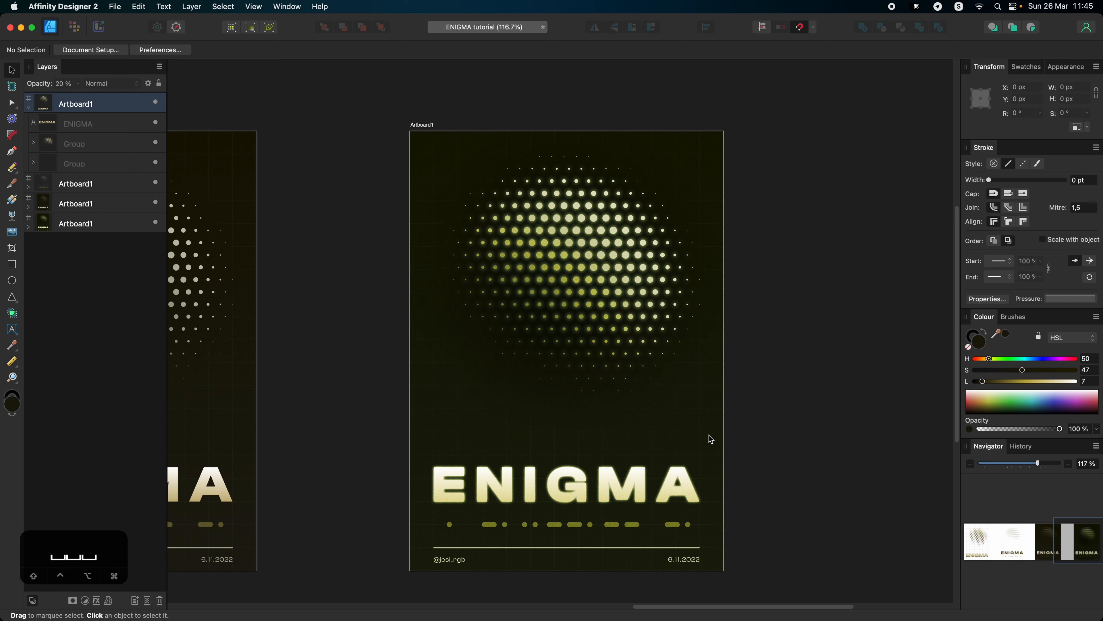
scroll(660, 421, down, 6)
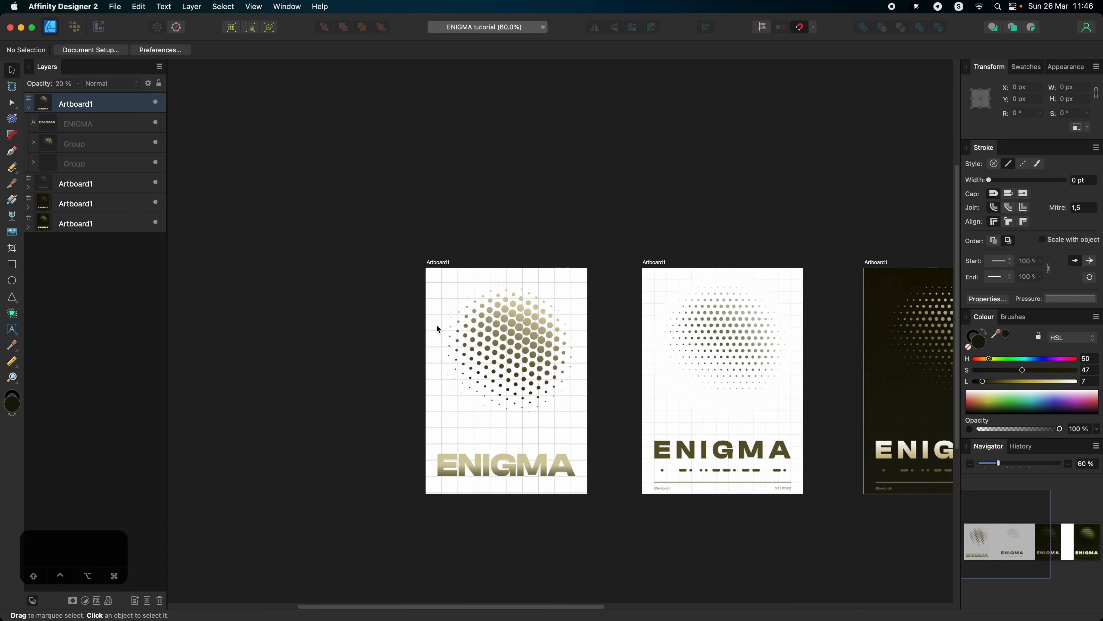
- Draw a 1000 by 1400 px dark rectangle covering the first artboard and place it behind all of its other layers
key(r)
drag(426, 268, 588, 494)
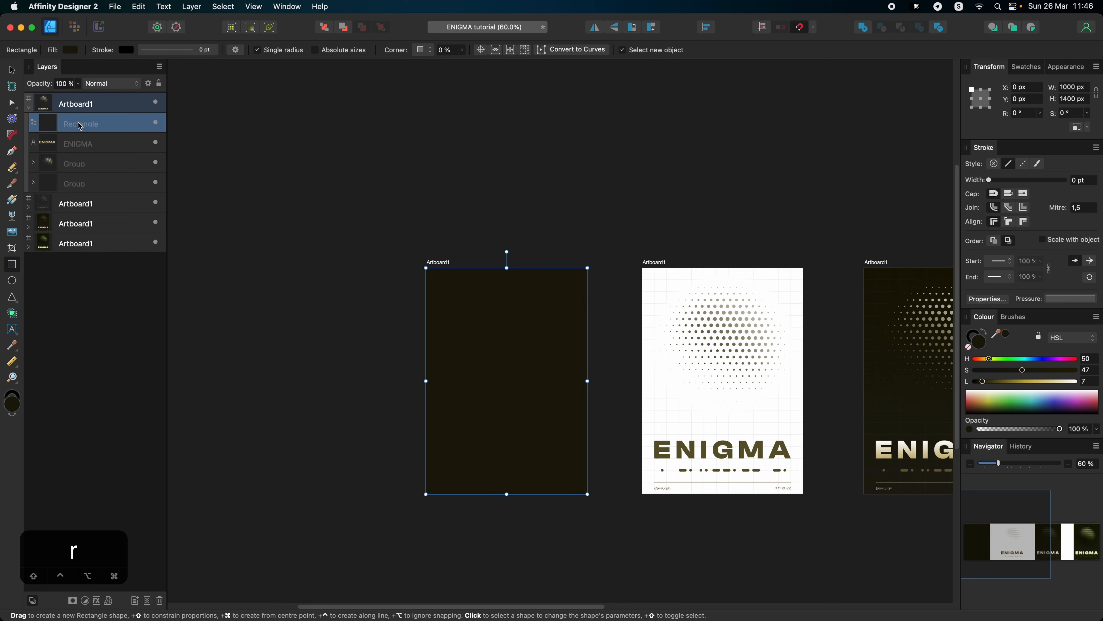
drag(80, 127, 82, 191)
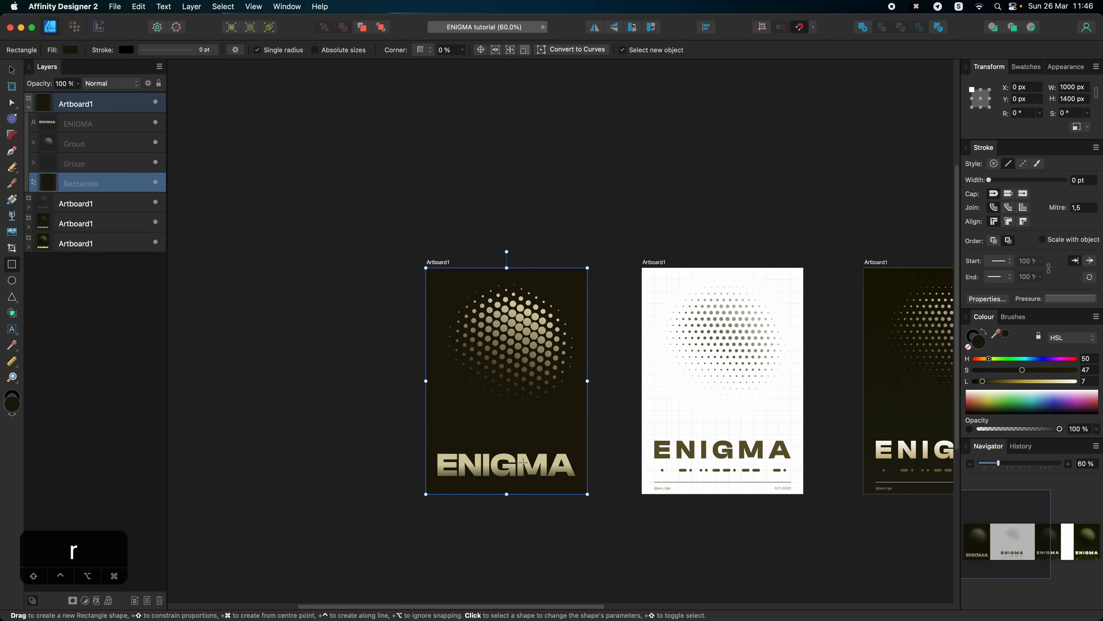
key(v)
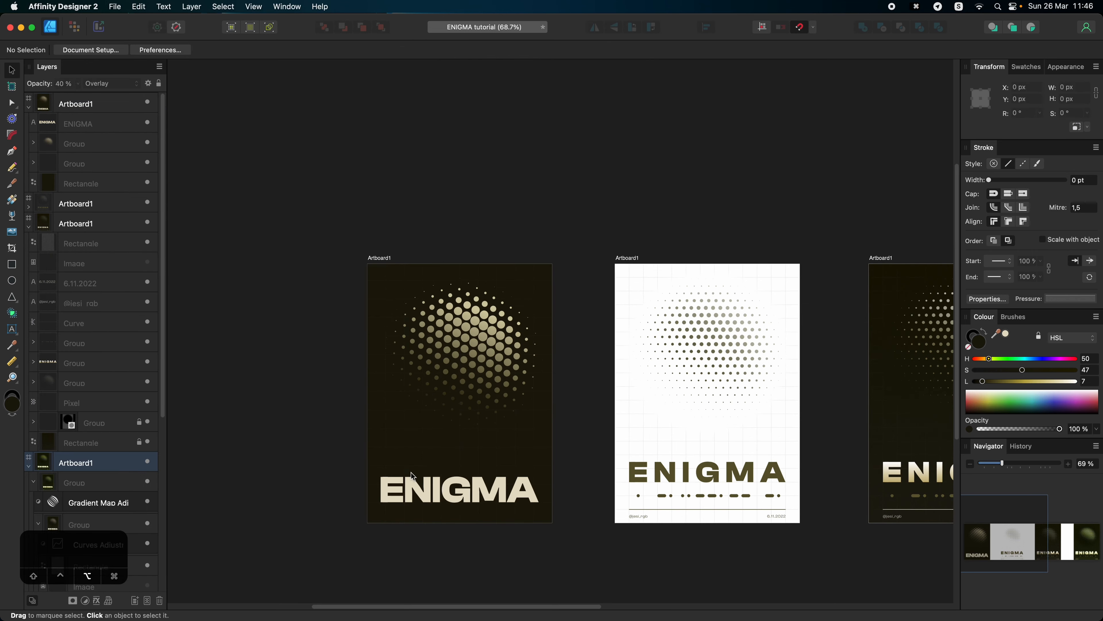
- Compare the dark working poster with the finished glowing version on the last artboard
scroll(544, 508, up, 3)
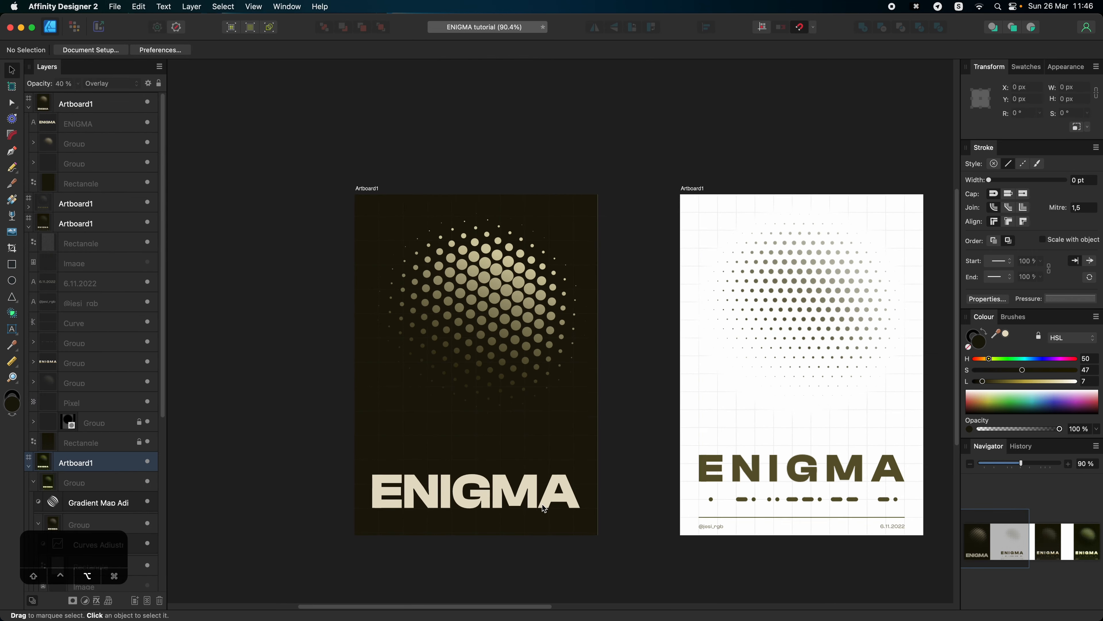
scroll(544, 508, down, 3)
drag(581, 544, 500, 537)
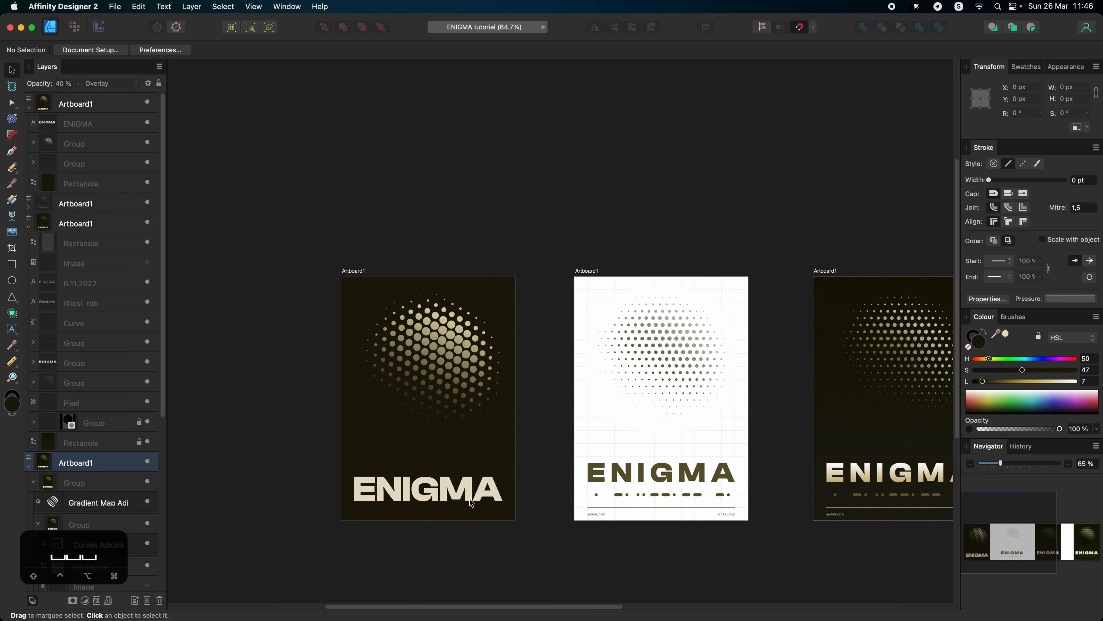
drag(808, 537, 237, 509)
scroll(734, 449, up, 5)
drag(687, 381, 744, 419)
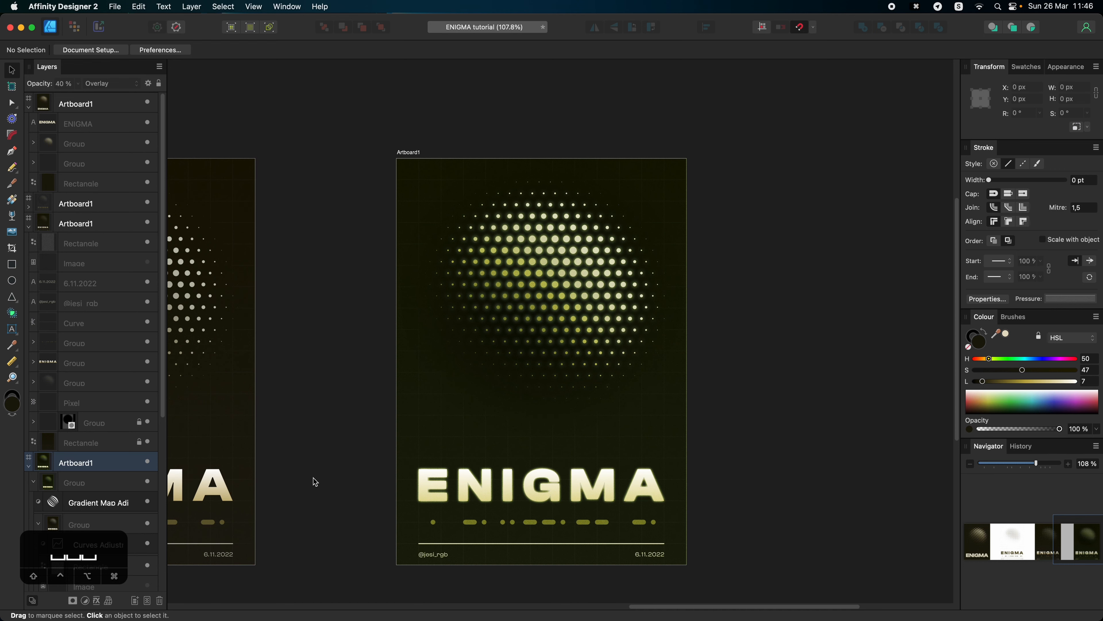
scroll(305, 493, left, 15)
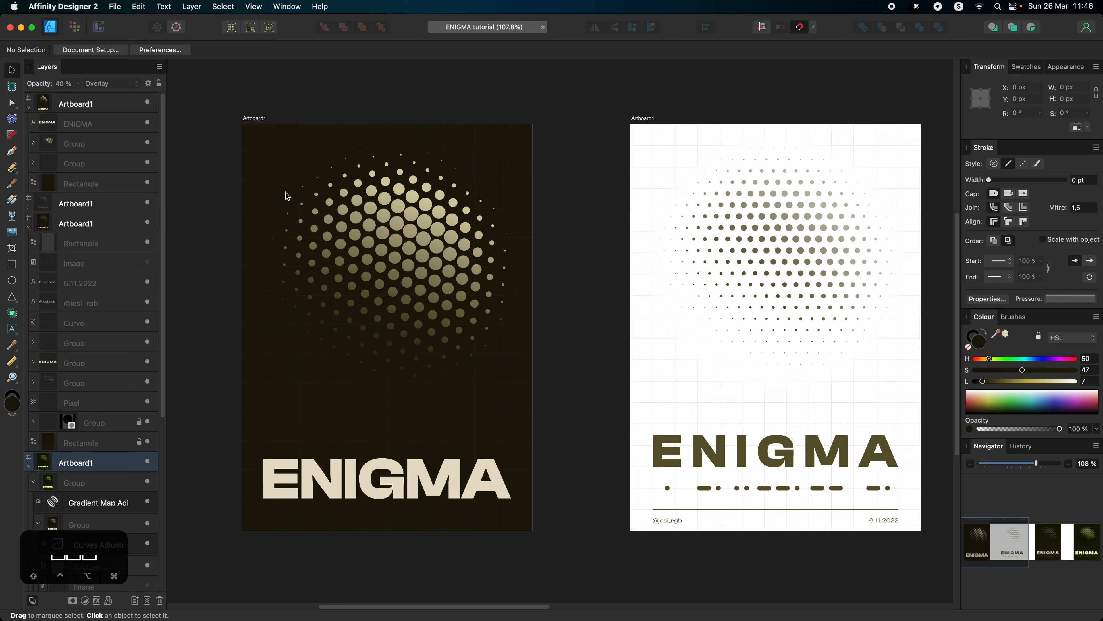
- Add an Outer Glow effect to the dot group with 67% opacity, 13.2 px radius and 25% intensity
click(343, 234)
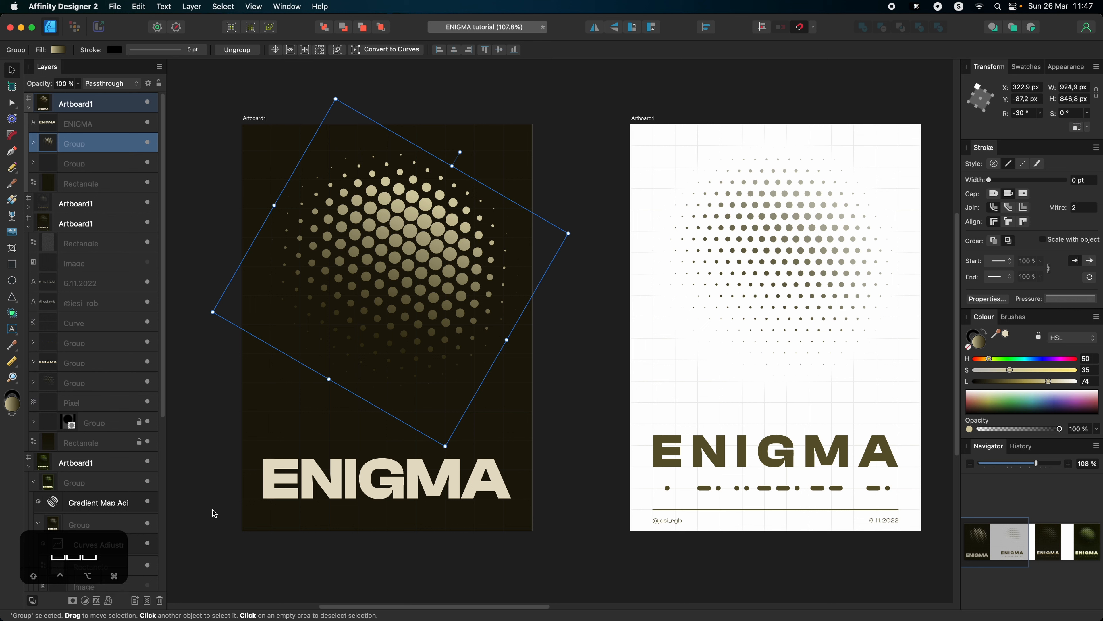
key(shift+v)
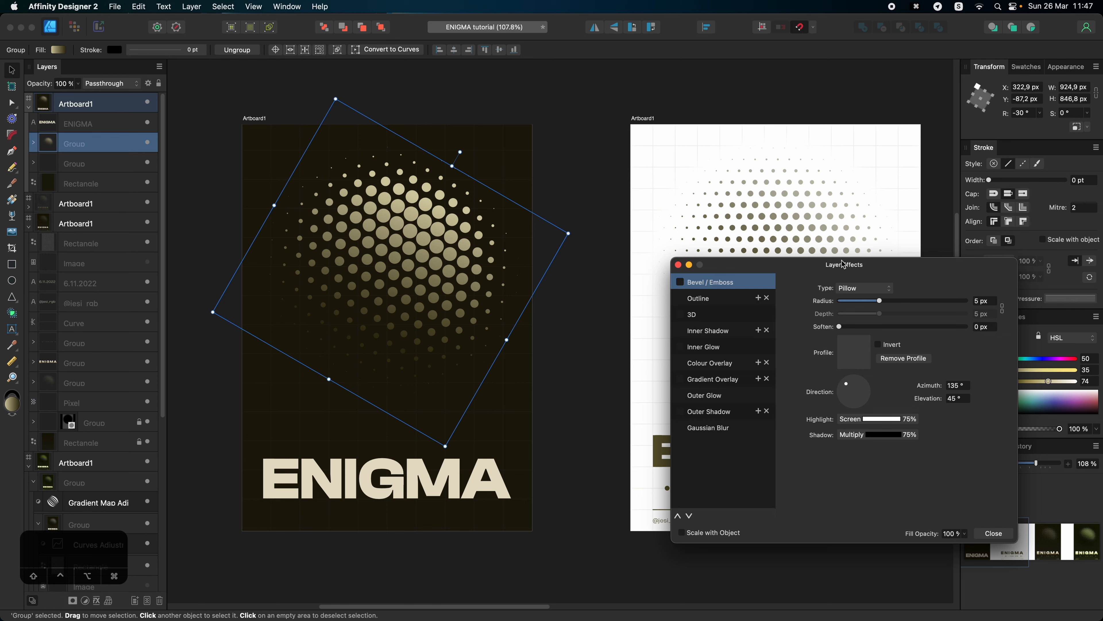
drag(844, 264, 770, 284)
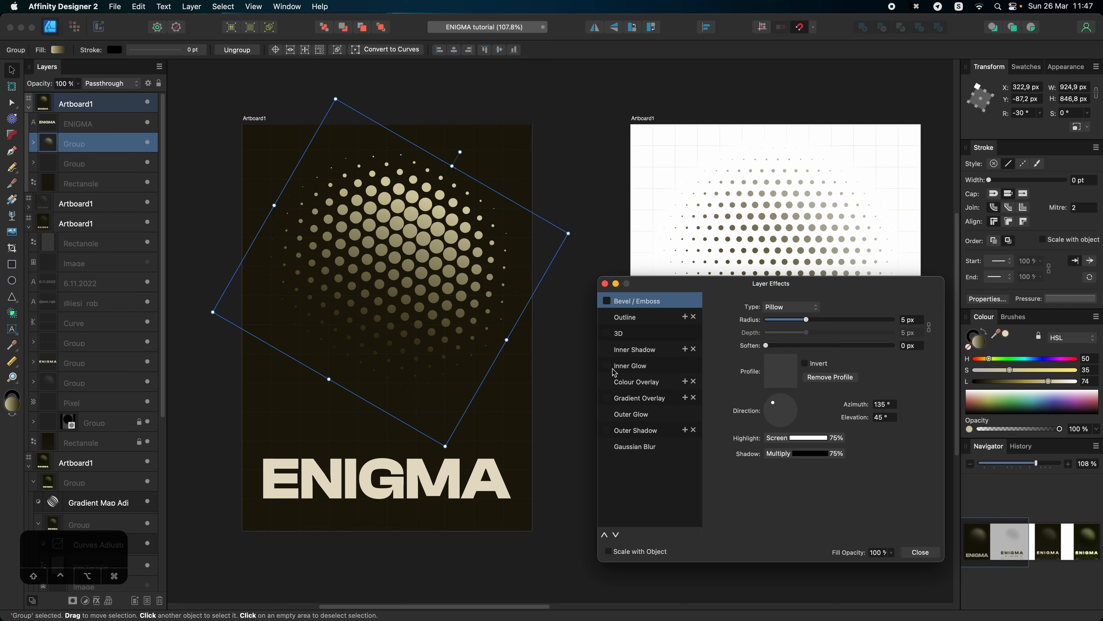
click(607, 414)
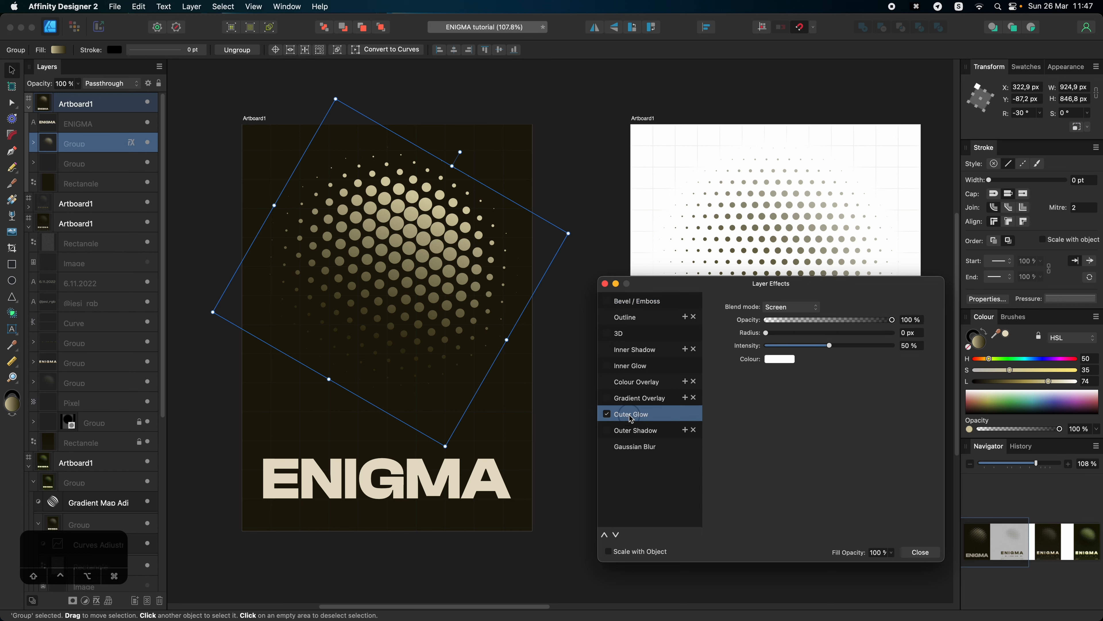
drag(766, 333, 797, 345)
drag(859, 321, 826, 333)
scroll(372, 238, up, 5)
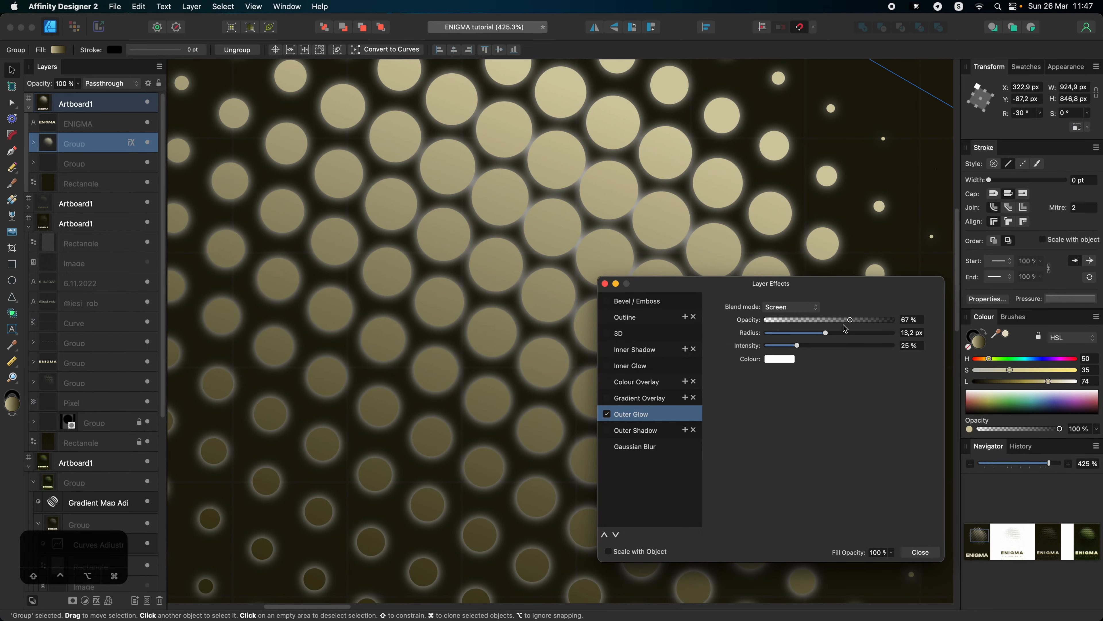
- Set the outer glow's blend mode to Overlay and its colour to yellow-green 9AB018
click(803, 310)
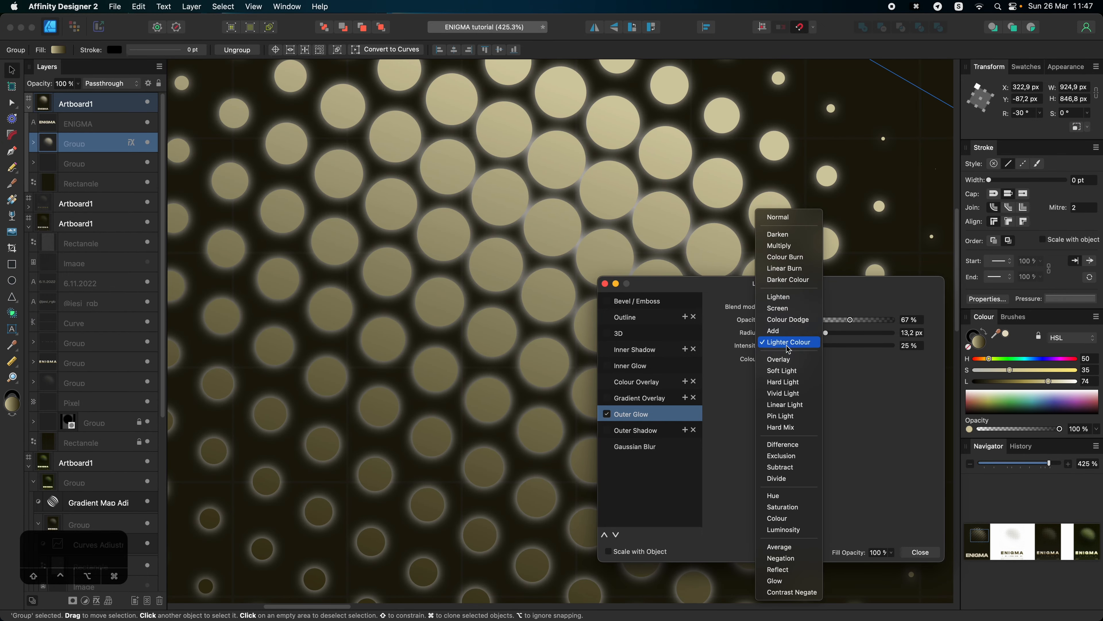
click(788, 360)
click(786, 359)
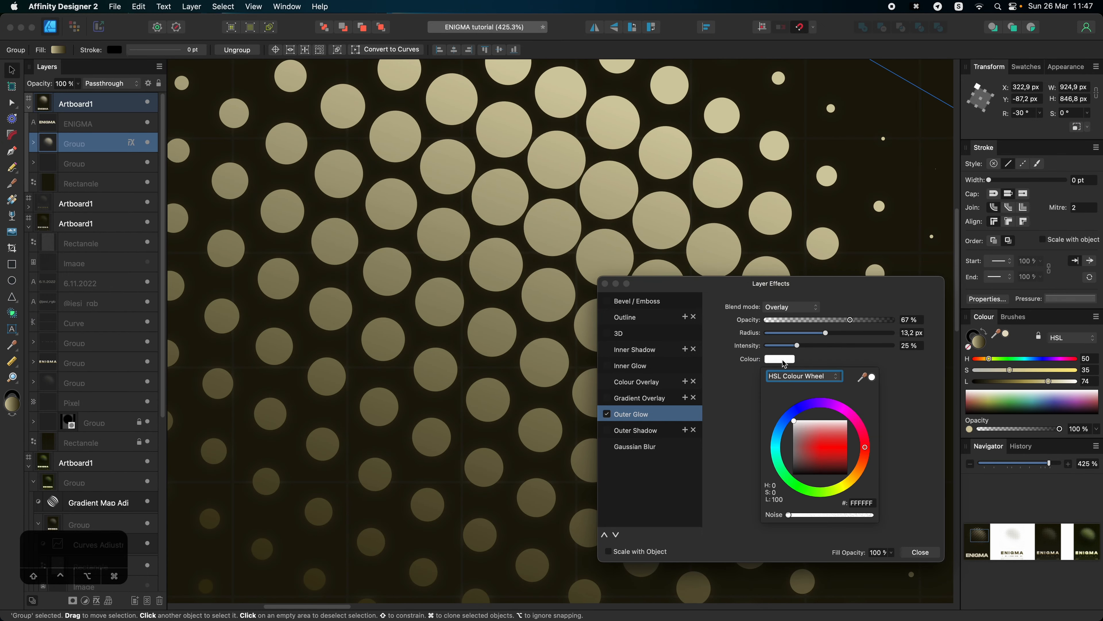
mouse_move(846, 480)
mouse_down()
mouse_move(837, 489)
mouse_move(831, 448)
mouse_move(836, 457)
mouse_up()
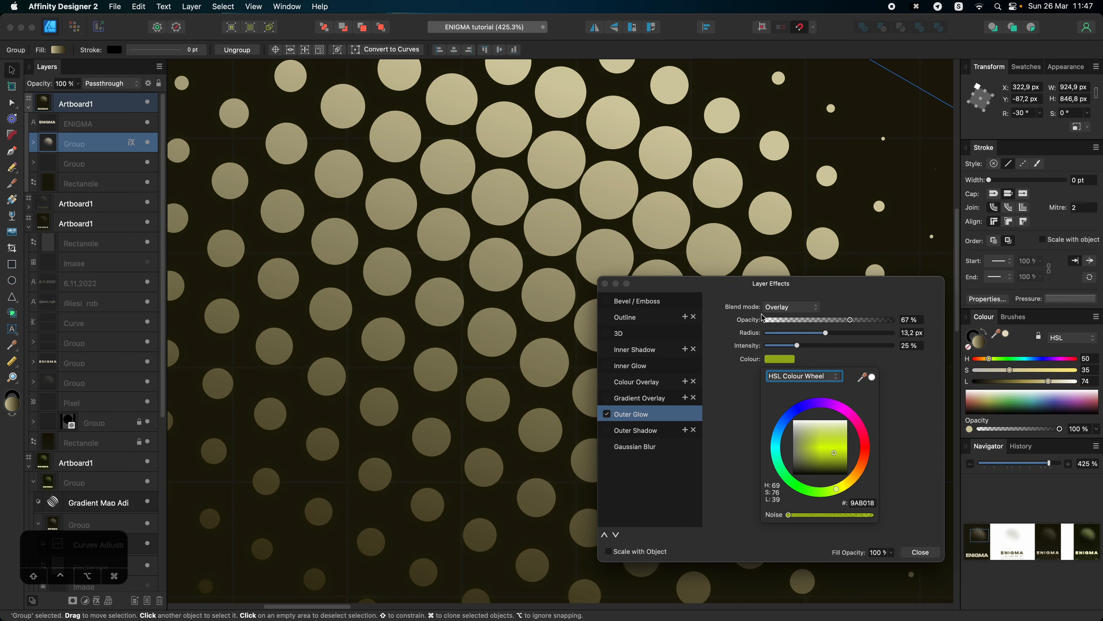
- Raise the radius of the dot group's outer glow to 23.3 px
scroll(492, 312, down, 10)
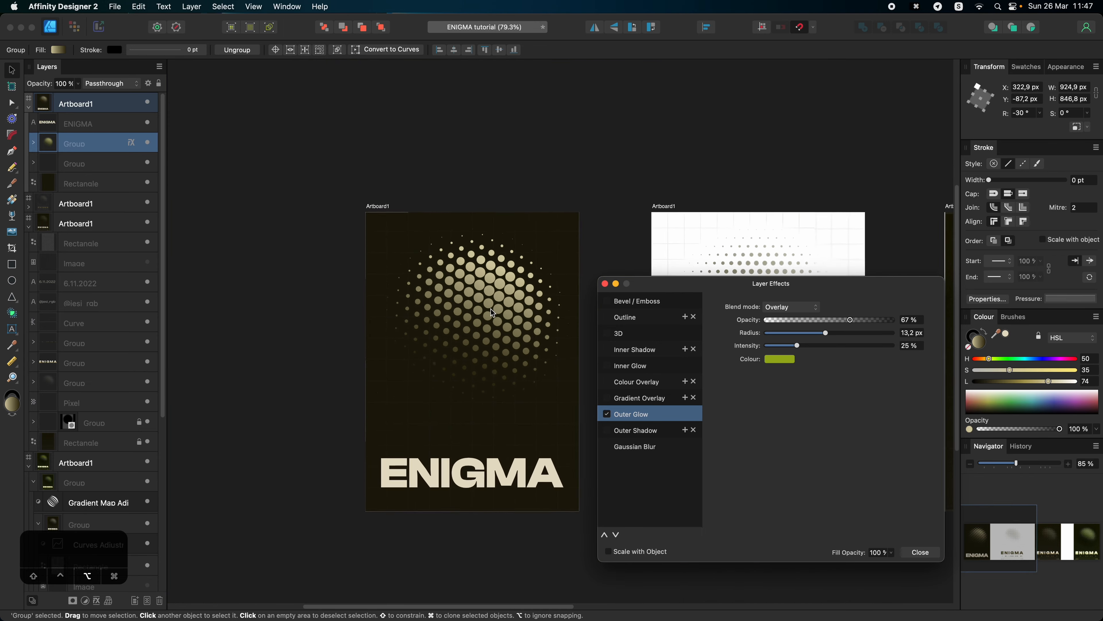
scroll(492, 312, up, 4)
mouse_move(825, 333)
mouse_down()
mouse_move(853, 334)
mouse_move(840, 333)
mouse_up()
click(800, 312)
click(799, 309)
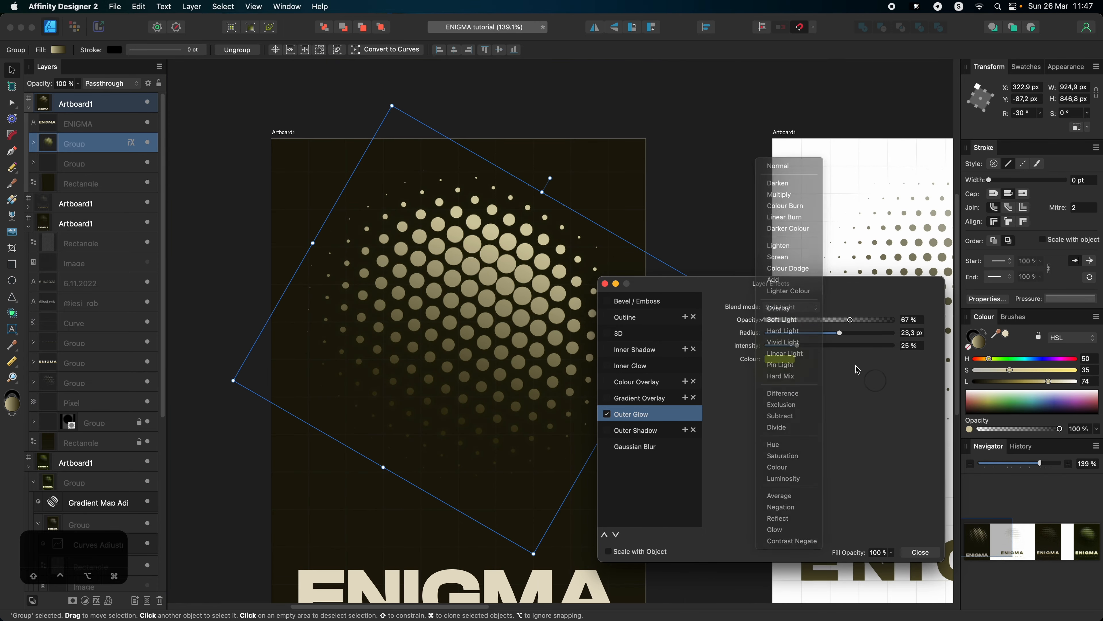
- Change the dot group's outer glow colour to a pale cream and its blend mode to Pin Light
click(780, 359)
mouse_move(825, 426)
mouse_down()
mouse_move(837, 428)
mouse_move(808, 428)
mouse_move(831, 423)
mouse_up()
click(762, 360)
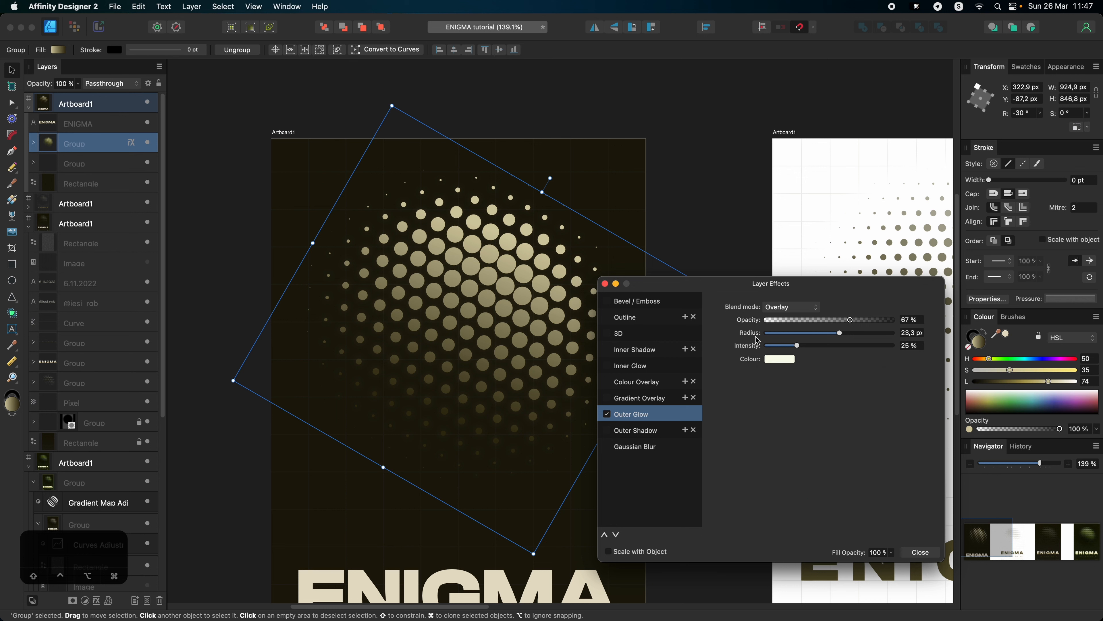
click(792, 307)
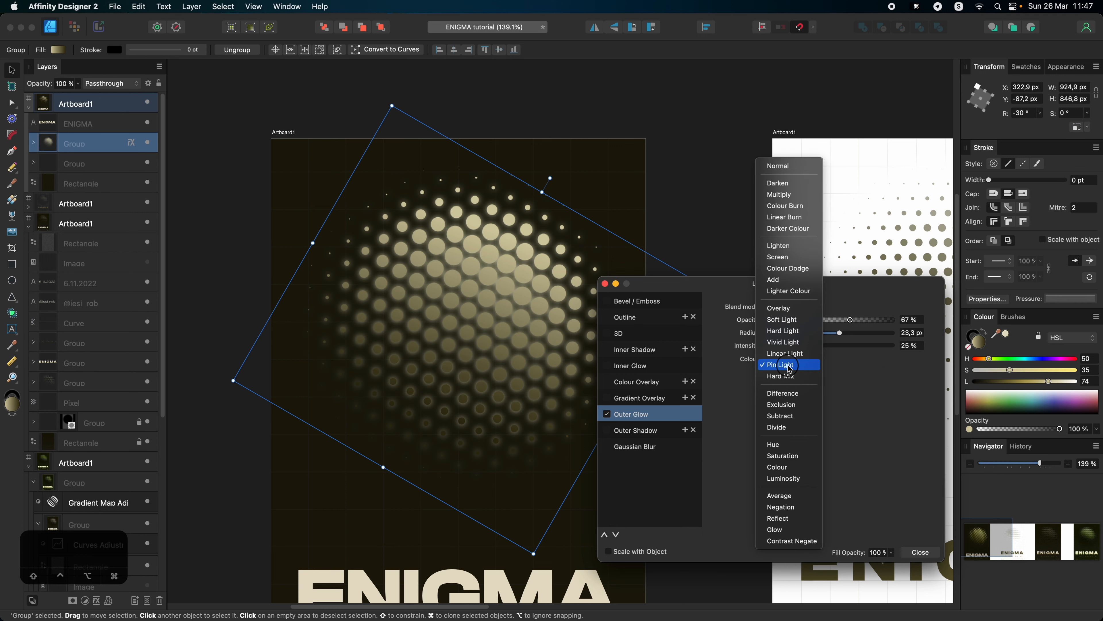
click(790, 380)
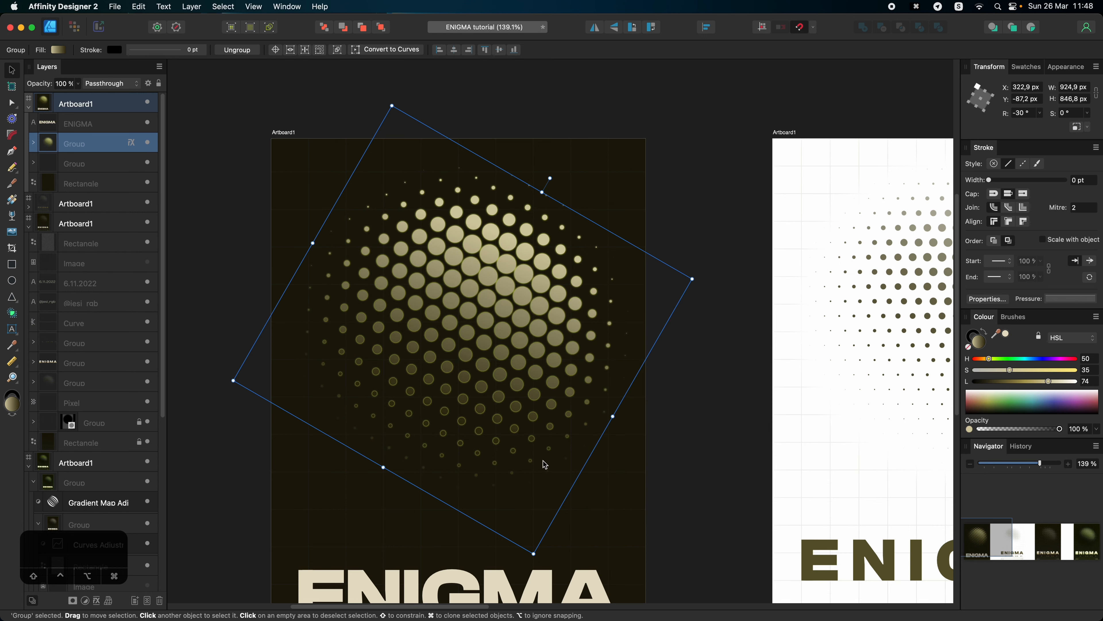
- Add an Outer Glow effect to the ENIGMA title with 42% opacity and 19.8 px radius
scroll(574, 412, down, 3)
click(645, 460)
key(space)
drag(650, 503, 622, 408)
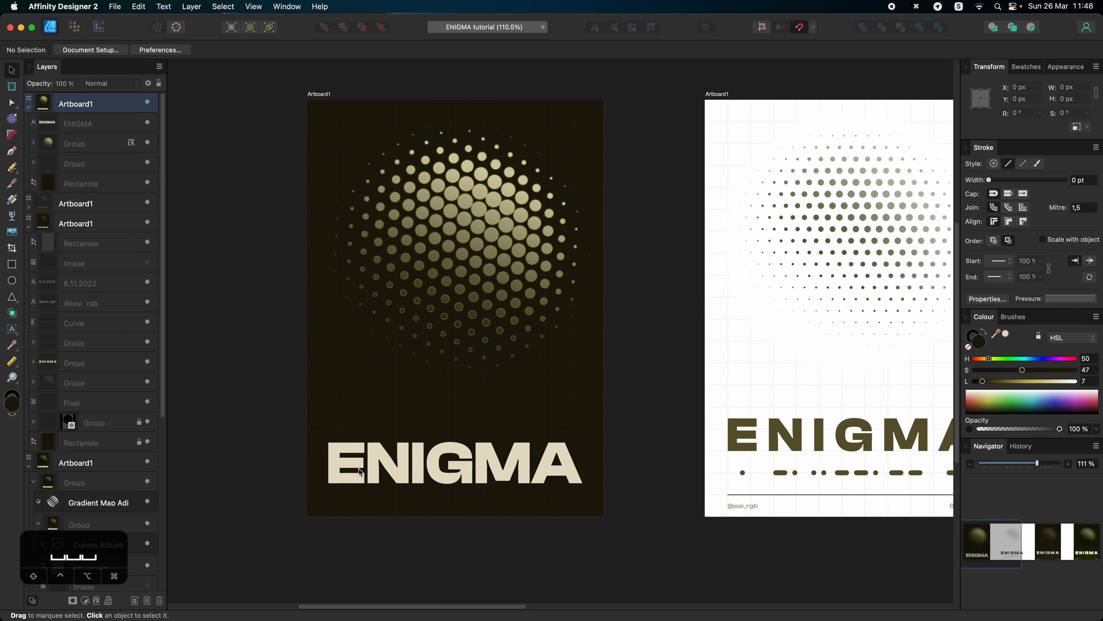
scroll(416, 500, up, 3)
click(433, 465)
key(super+shift+f)
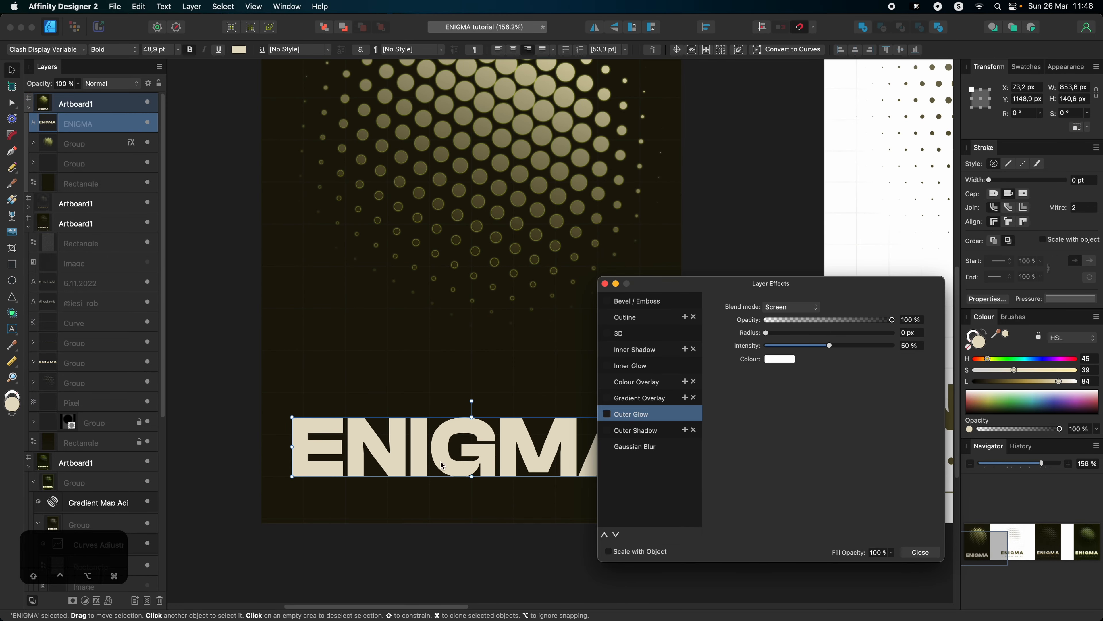
drag(799, 333, 824, 351)
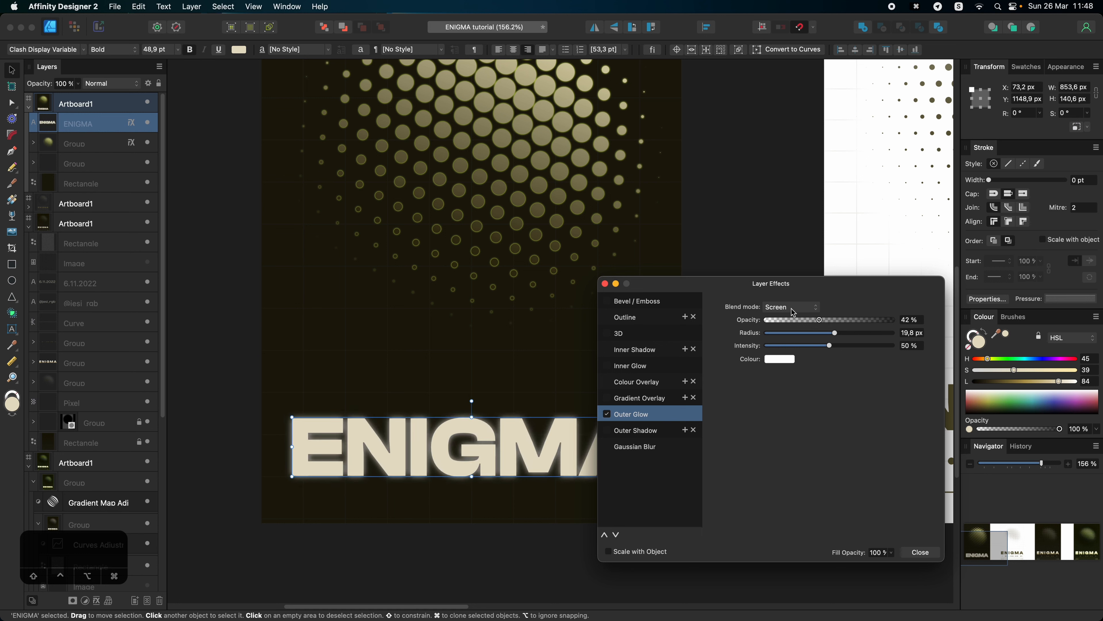
- Tint the title's outer glow yellow-green, close the layer effects and review the whole poster
click(779, 360)
drag(808, 492, 835, 489)
drag(798, 423, 815, 432)
click(605, 284)
click(605, 284)
click(690, 304)
scroll(690, 305, down, 5)
scroll(690, 307, down, 5)
key(space)
drag(802, 406, 785, 507)
scroll(683, 422, up, 5)
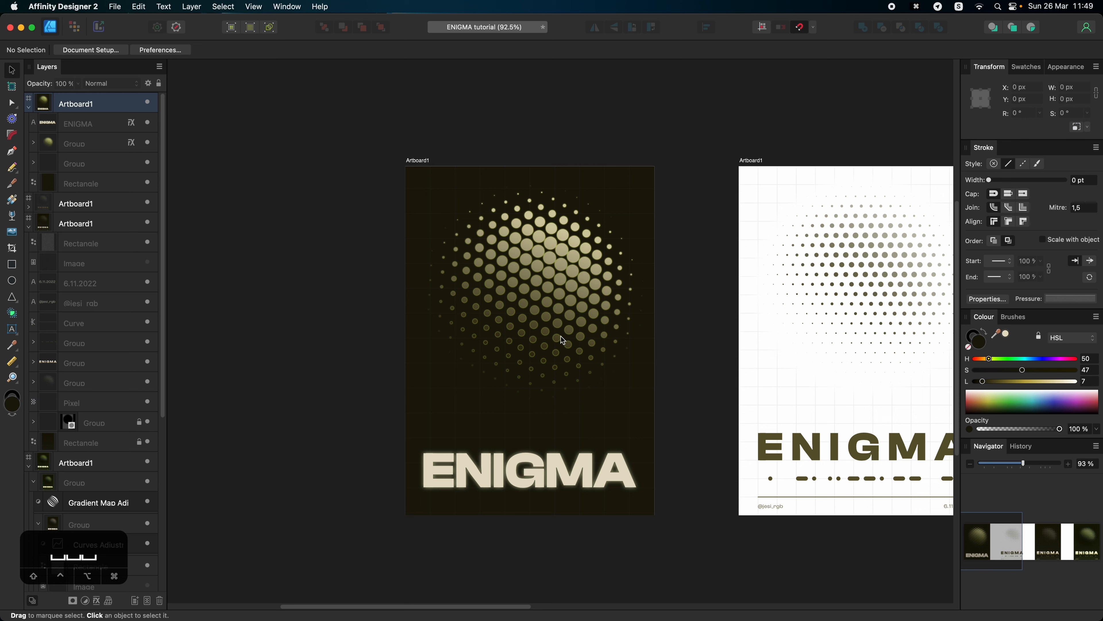
- Group the title, dot group, line grid group and background rectangle of the first artboard
click(52, 128)
shift+click(100, 185)
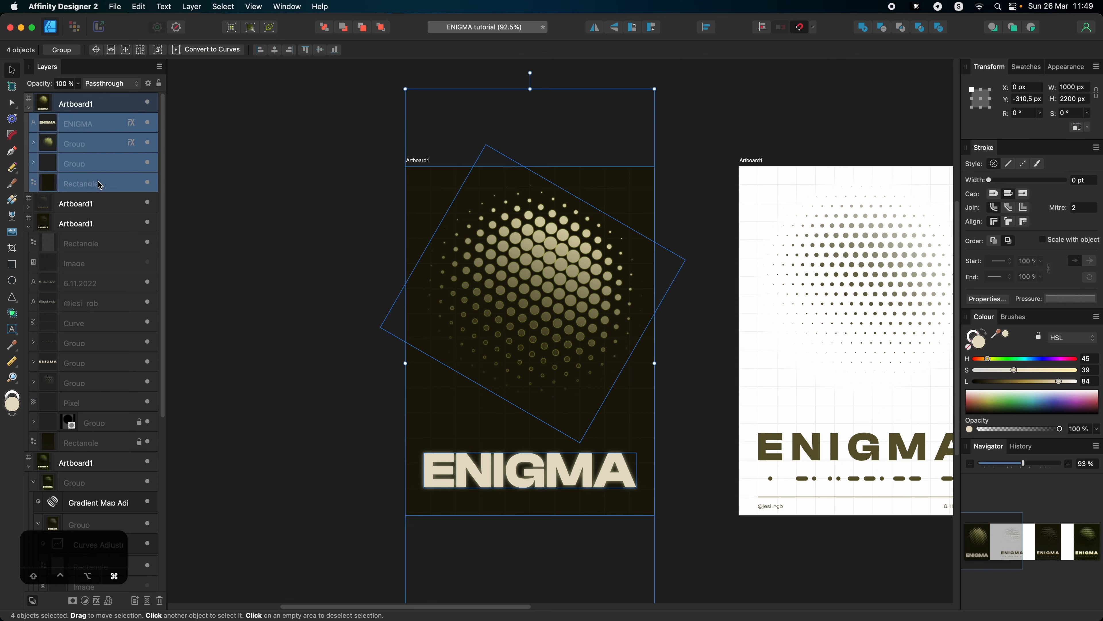
key(super+g)
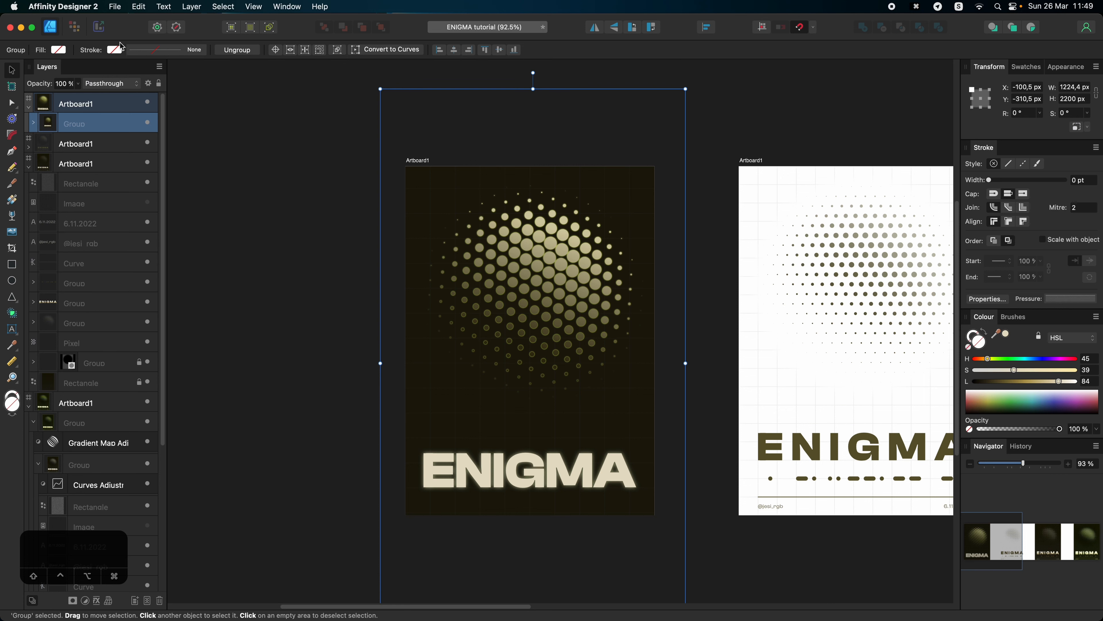
- Draw a 1000 by 1400 px rectangle covering the first artboard and fill it grey with saturation 0 and lightness 56
key(r)
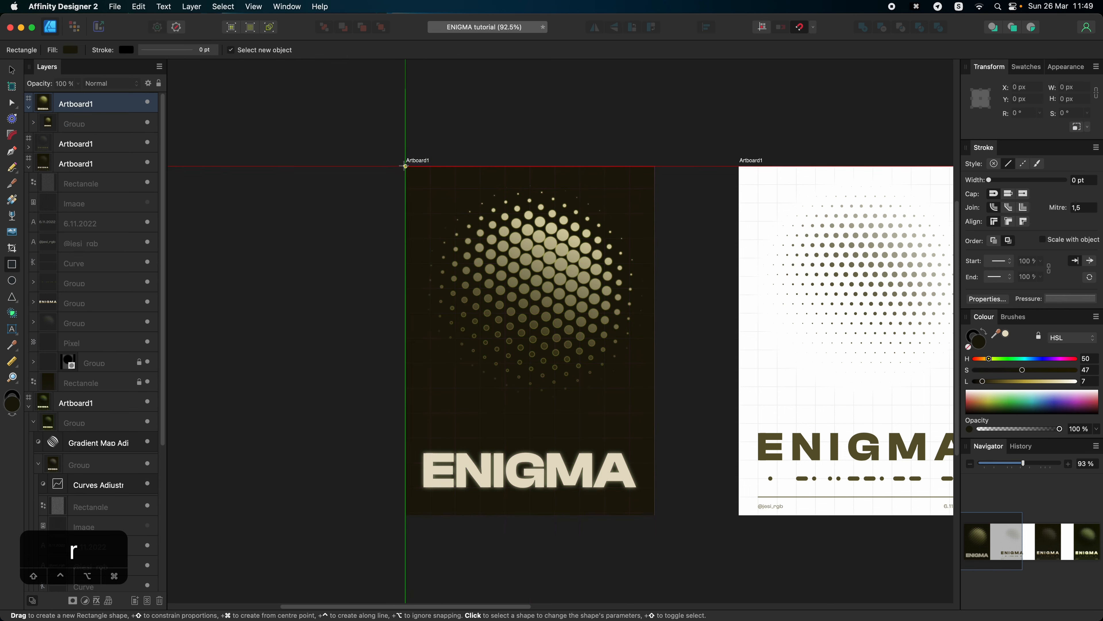
drag(406, 166, 655, 515)
mouse_move(1022, 370)
mouse_down()
mouse_move(975, 370)
mouse_move(1031, 382)
mouse_up()
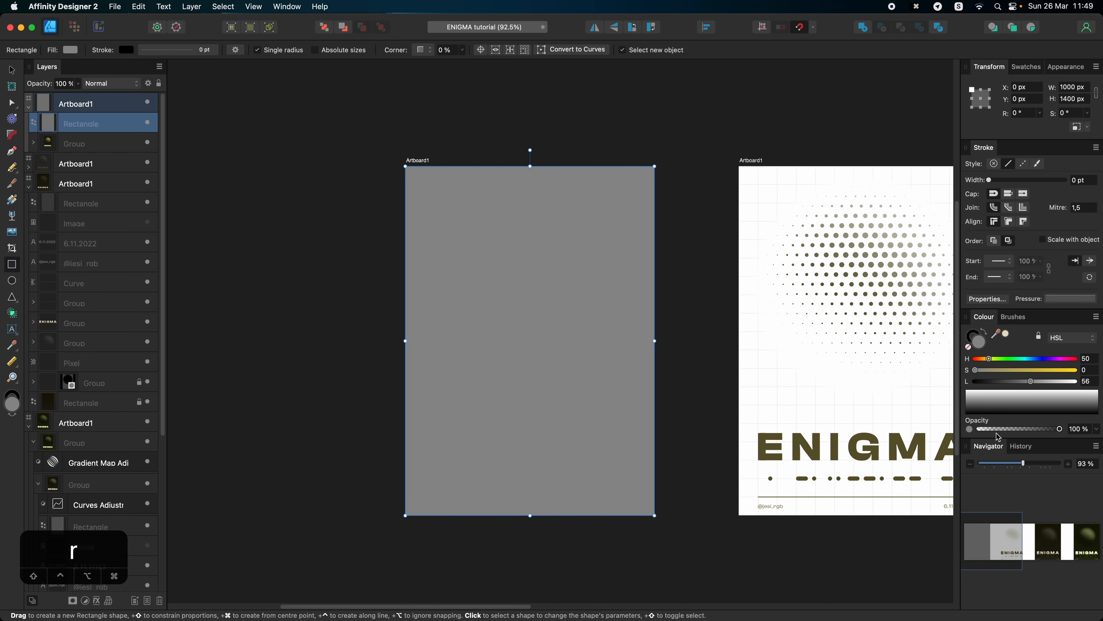
- Set the noise of the grey rectangle's fill to 100%
click(970, 430)
click(969, 429)
click(969, 429)
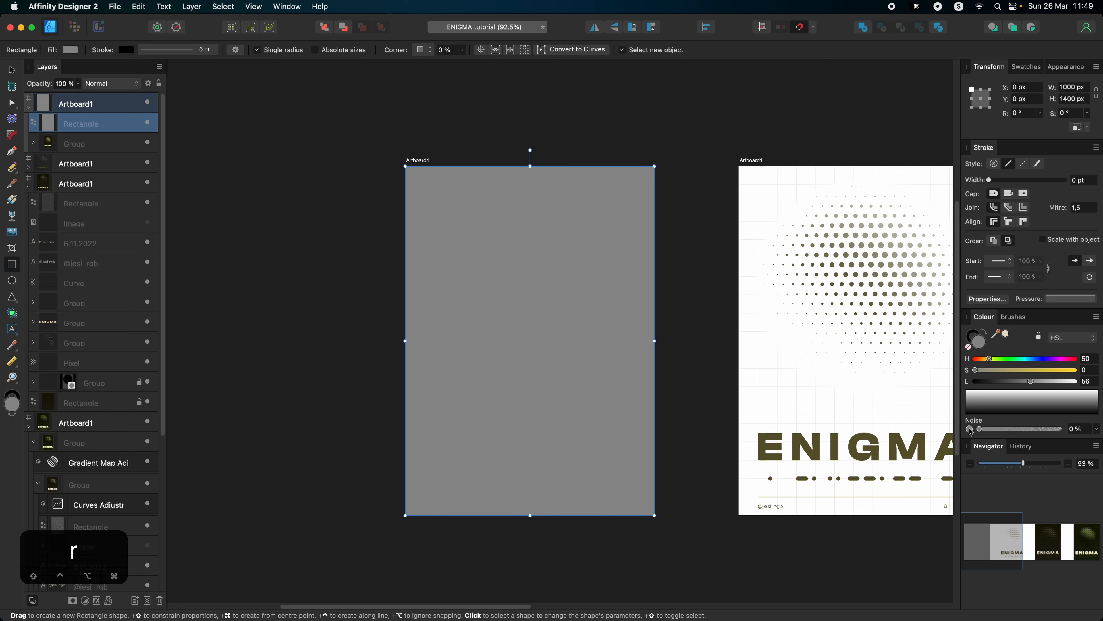
click(969, 429)
click(969, 429)
click(970, 429)
click(969, 429)
click(969, 430)
click(969, 429)
drag(1005, 430, 1068, 431)
- Set the noise rectangle's blend mode to Overlay and turn on the pixel preview to check the grain around the title
click(107, 85)
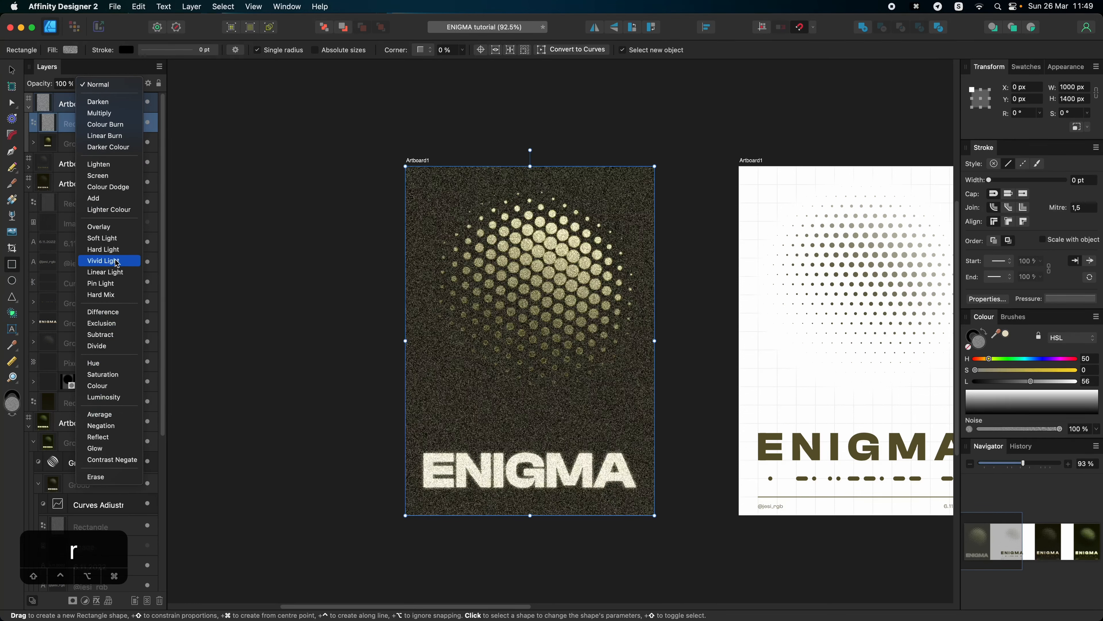
click(99, 226)
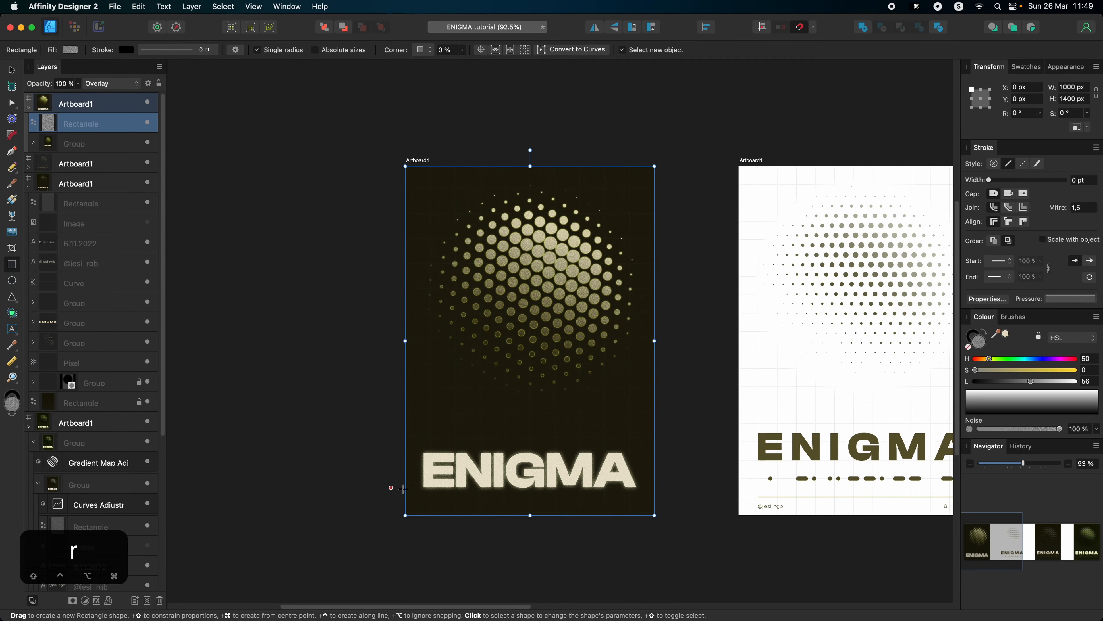
scroll(521, 469, up, 10)
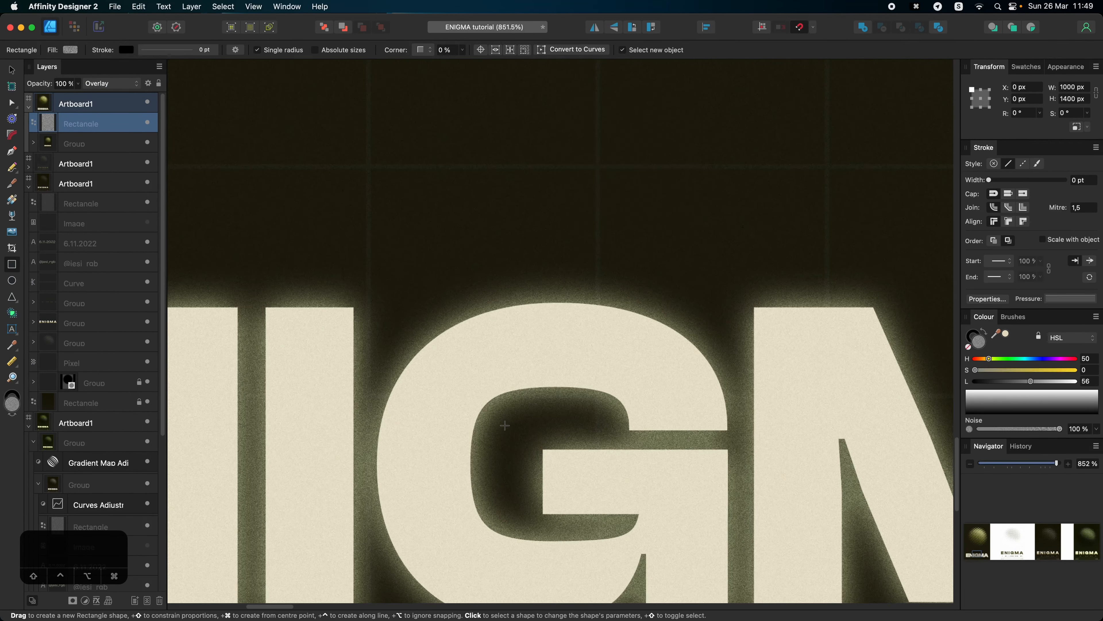
click(249, 28)
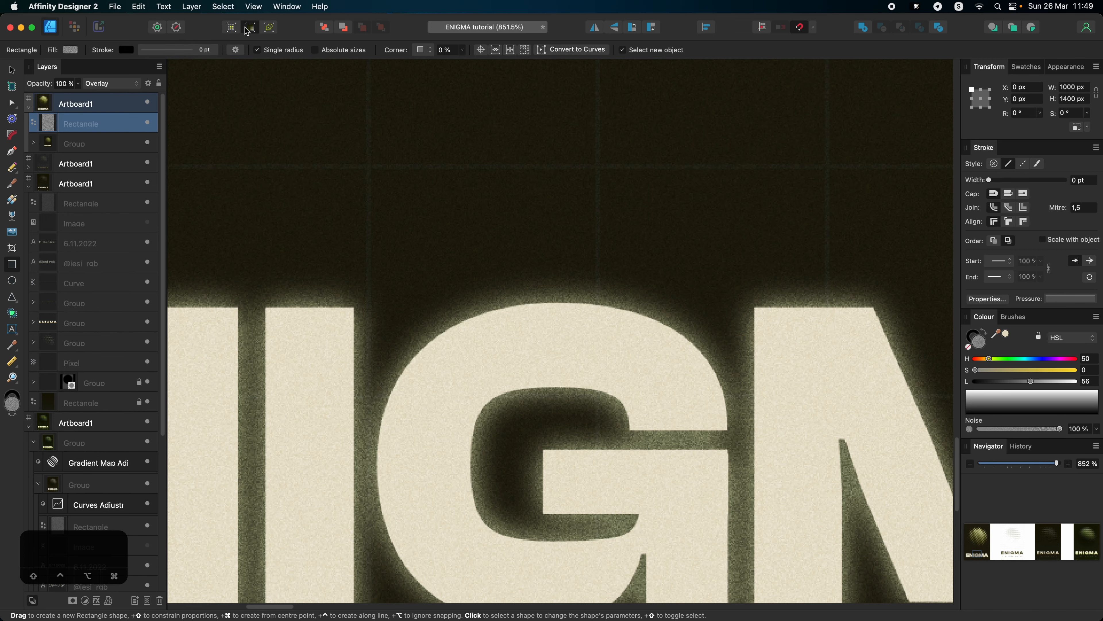
scroll(489, 522, down, 10)
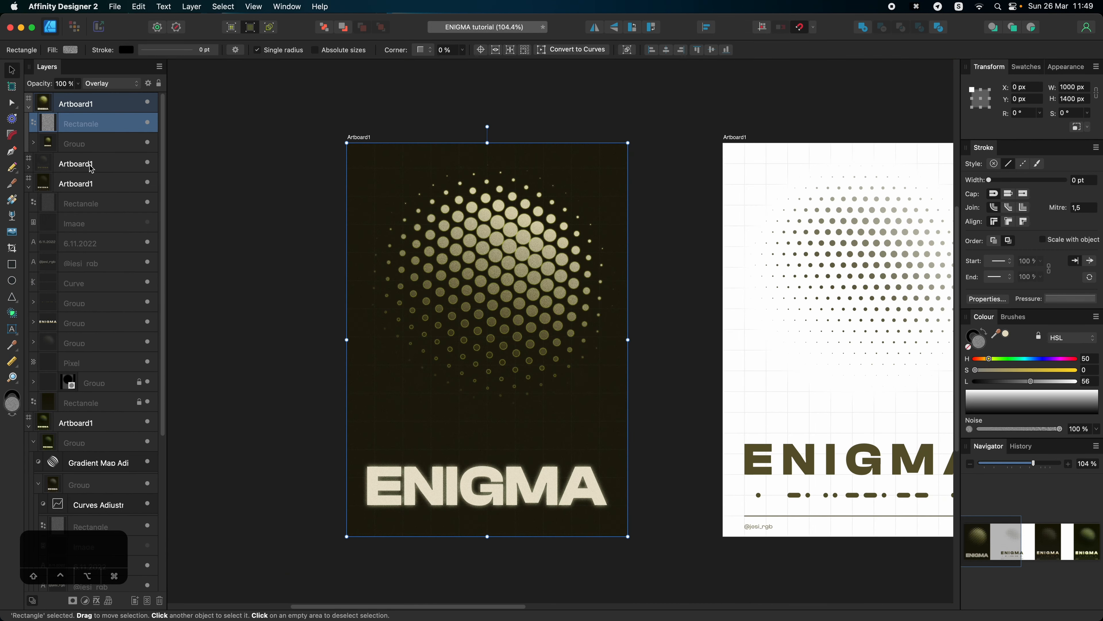
- Group the noise rectangle with the poster group and apply a Gradient Map adjustment to the new group
shift+click(91, 144)
key(super+g)
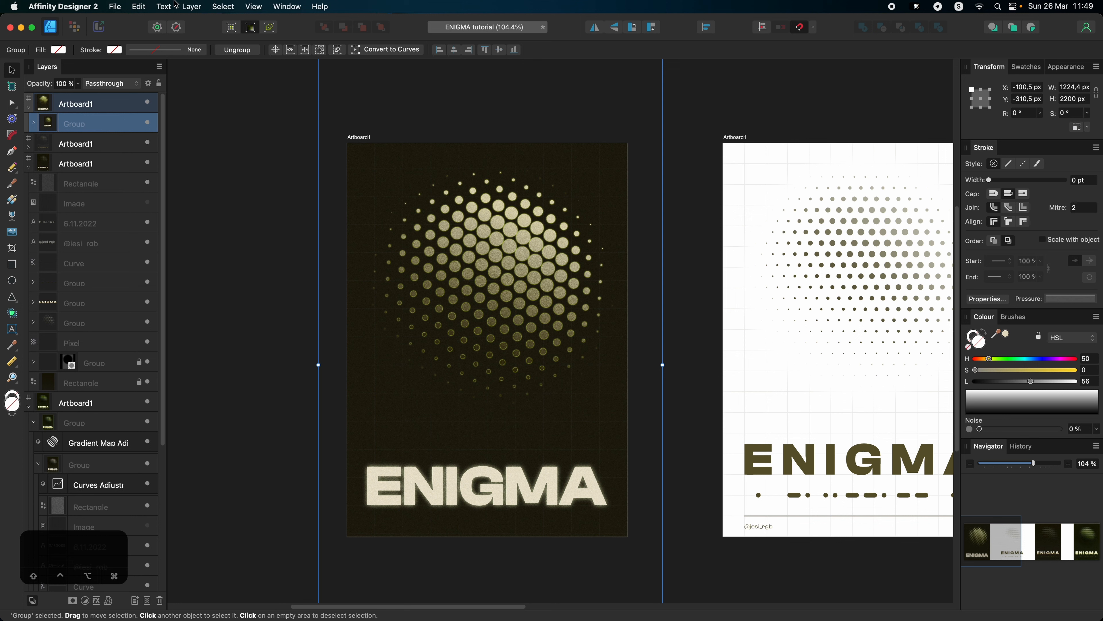
click(182, 6)
mouse_move(270, 208)
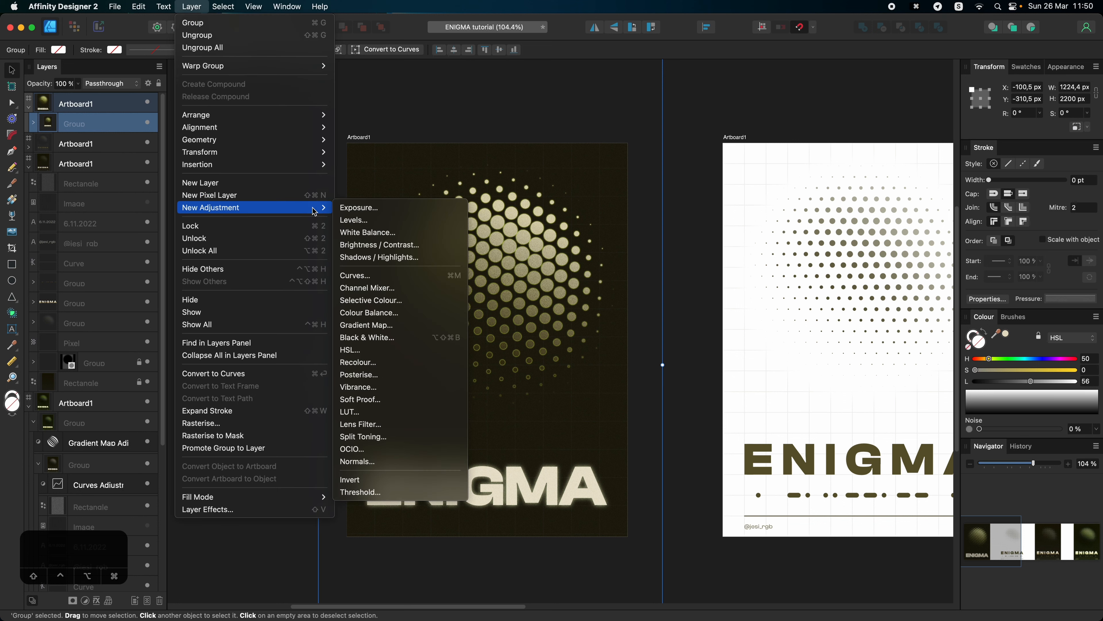
click(217, 588)
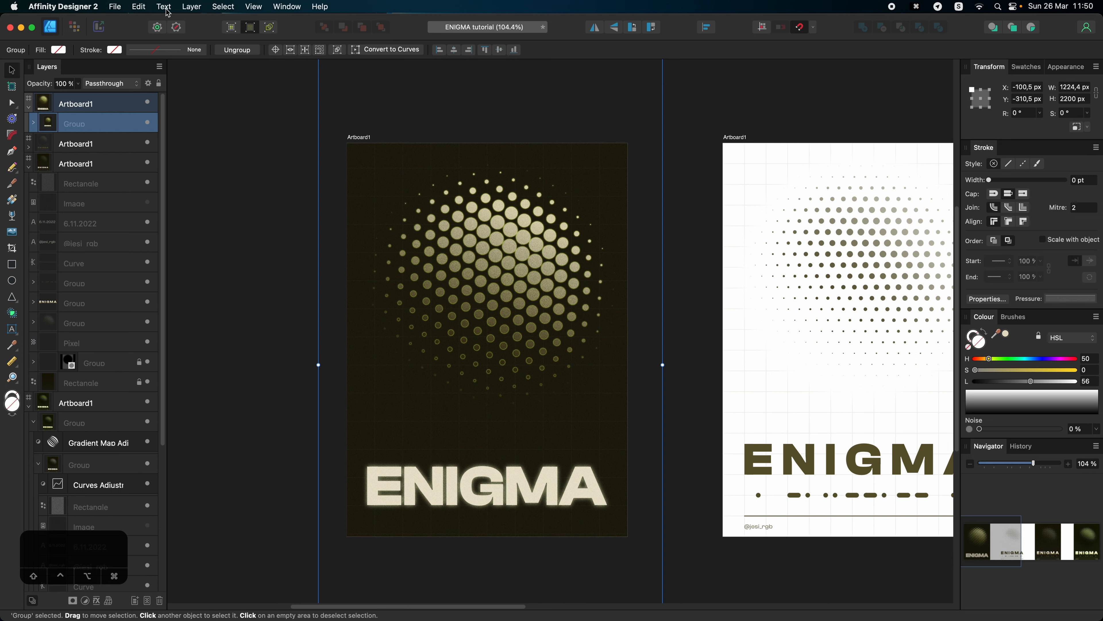
click(86, 602)
click(119, 479)
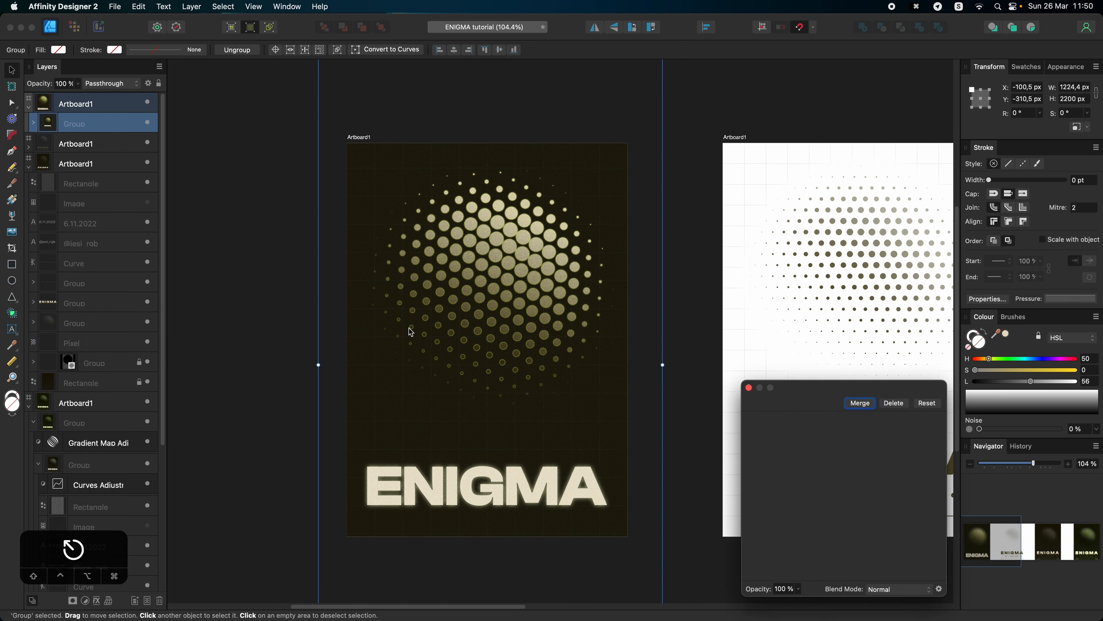
drag(812, 463, 748, 389)
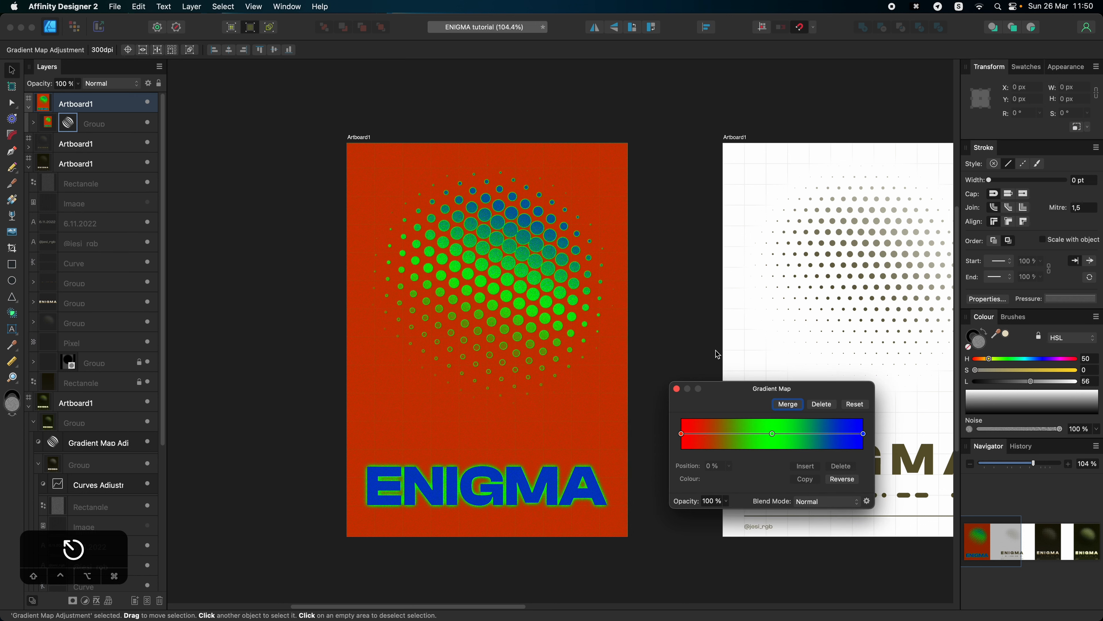
- Delete the gradient map's middle green stop and compare the adjustment at 0% and 100% opacity
click(772, 433)
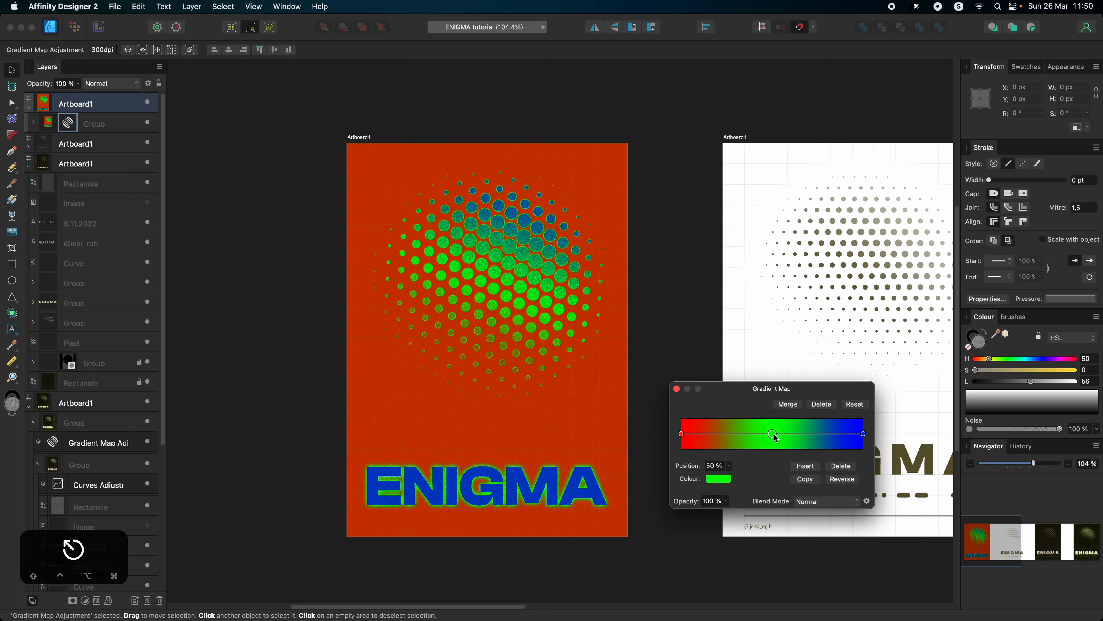
click(829, 466)
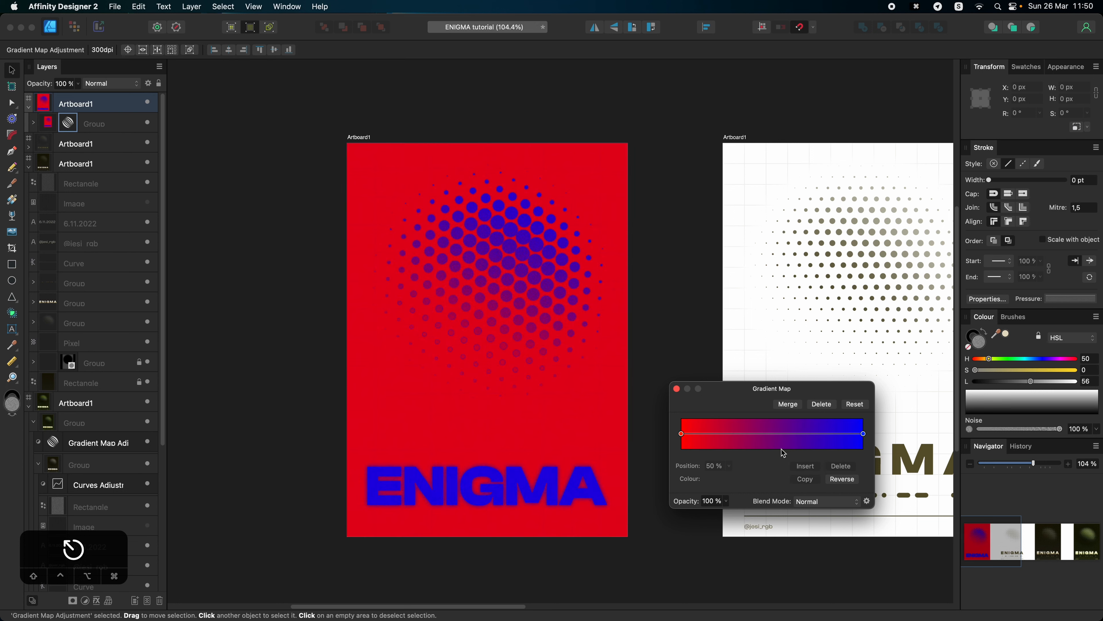
click(726, 501)
drag(717, 512, 635, 512)
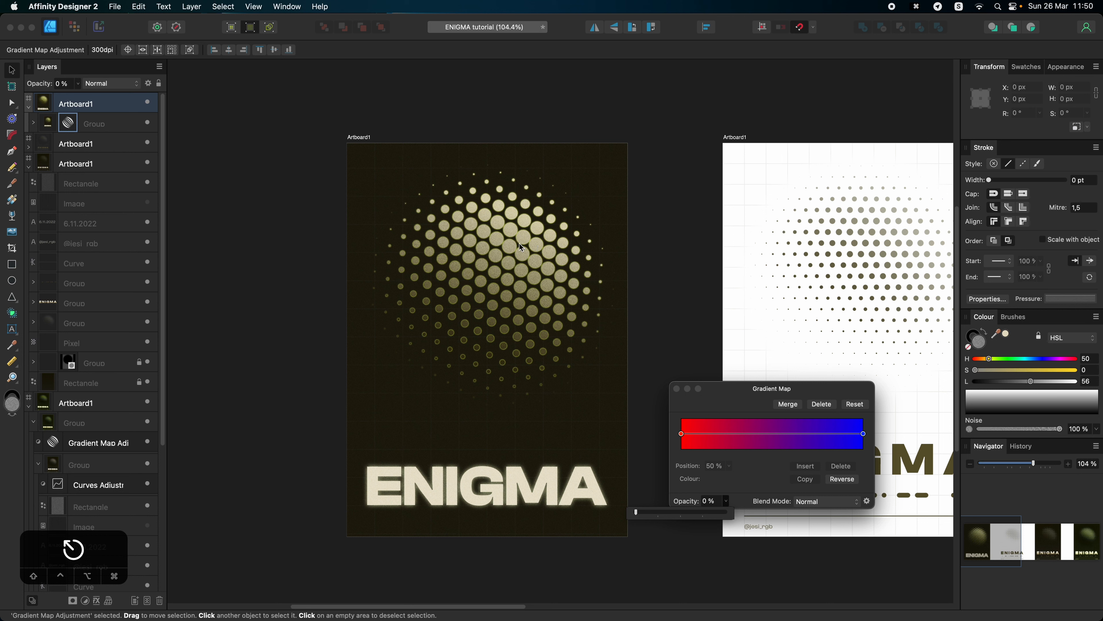
drag(664, 513, 741, 514)
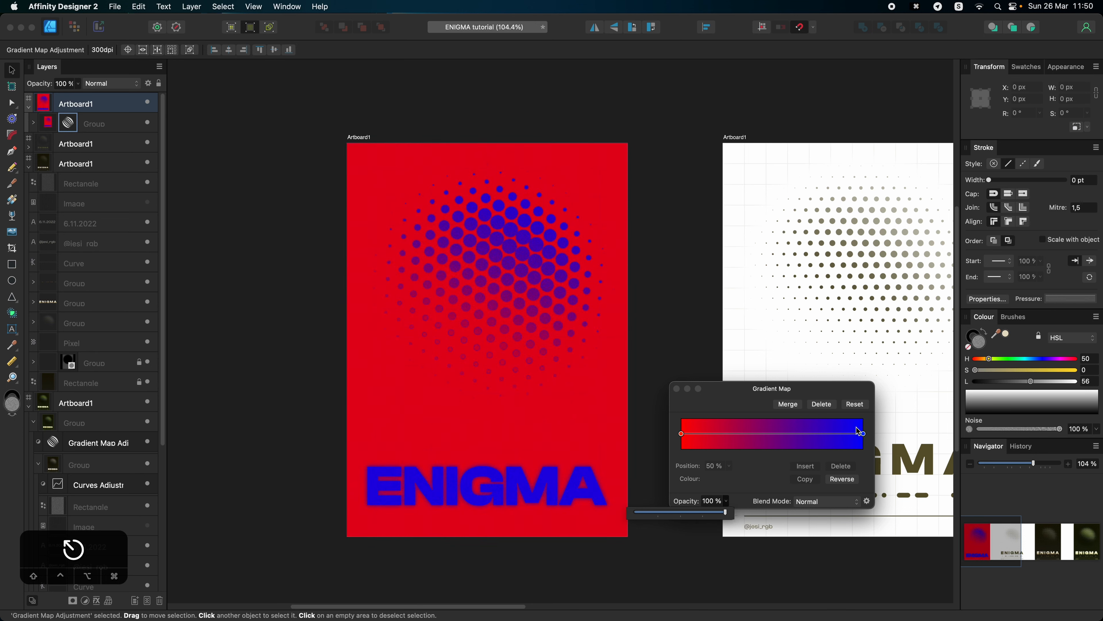
- Reverse the gradient map and set its 0% stop to dark green 1B231A
click(842, 479)
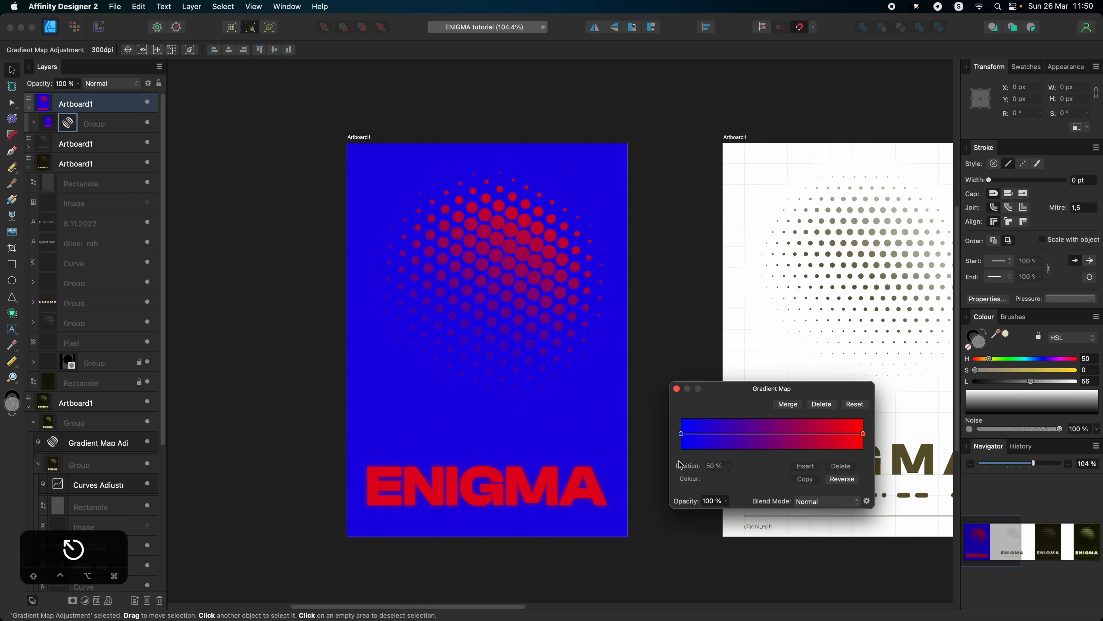
click(682, 434)
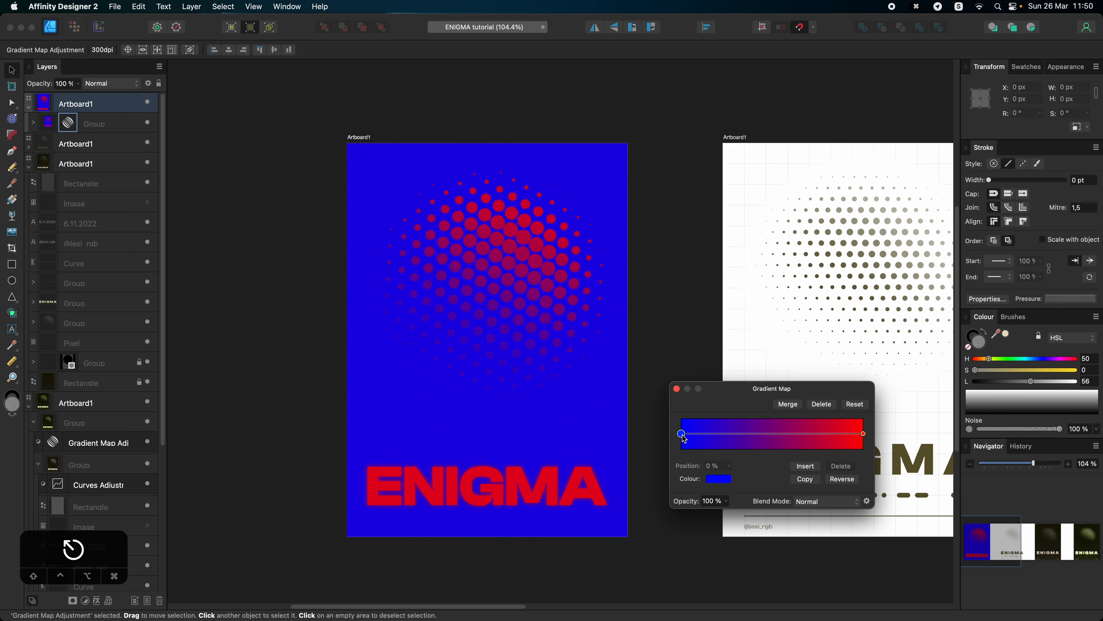
click(717, 479)
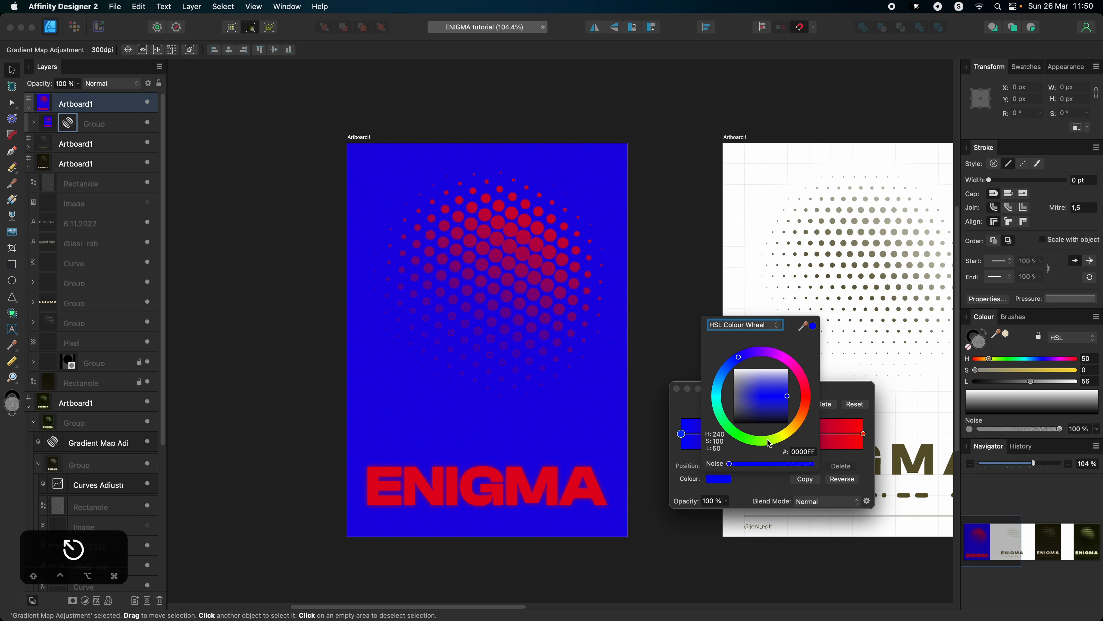
click(746, 438)
mouse_move(748, 411)
mouse_down()
mouse_move(750, 428)
mouse_move(742, 416)
mouse_up()
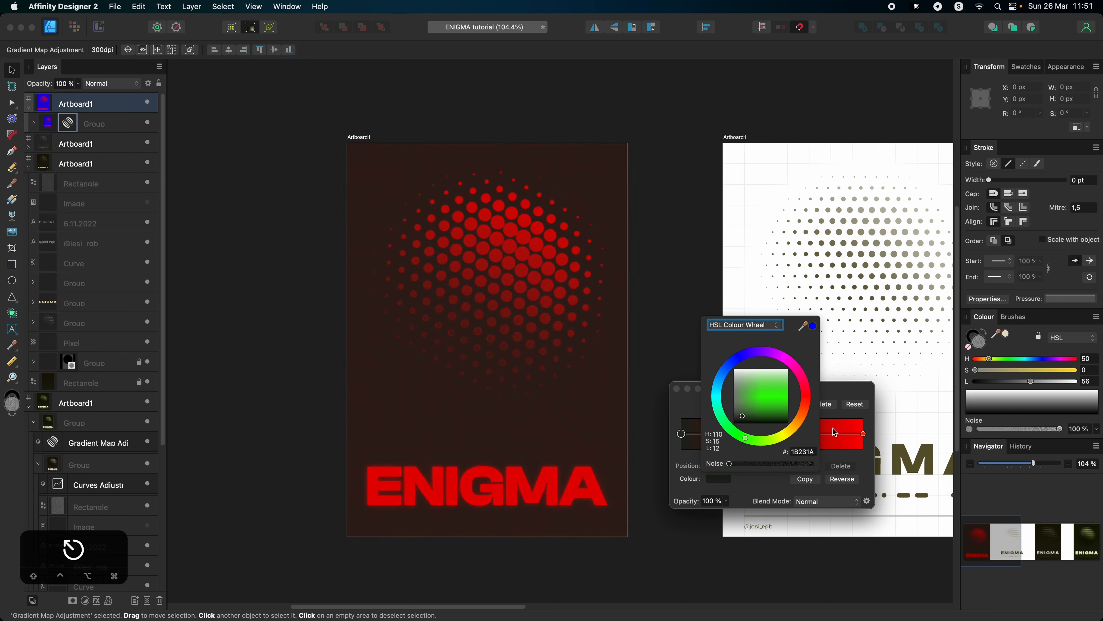
- Set the gradient map's 100% stop to pale yellow F7F591
click(864, 437)
click(719, 478)
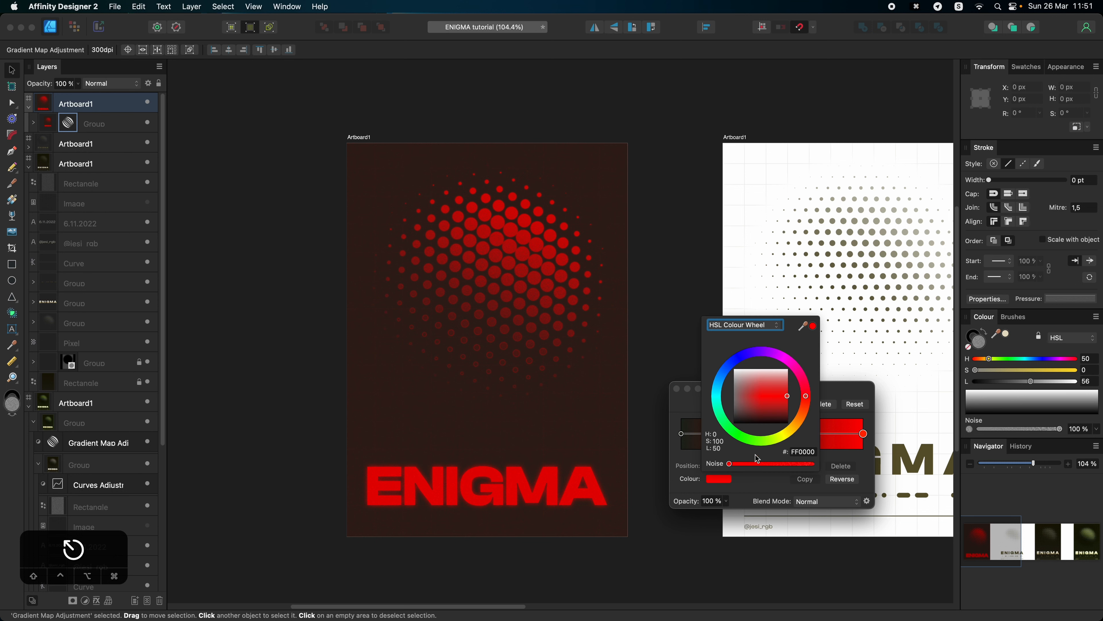
click(768, 441)
click(772, 380)
click(784, 435)
drag(772, 384, 781, 388)
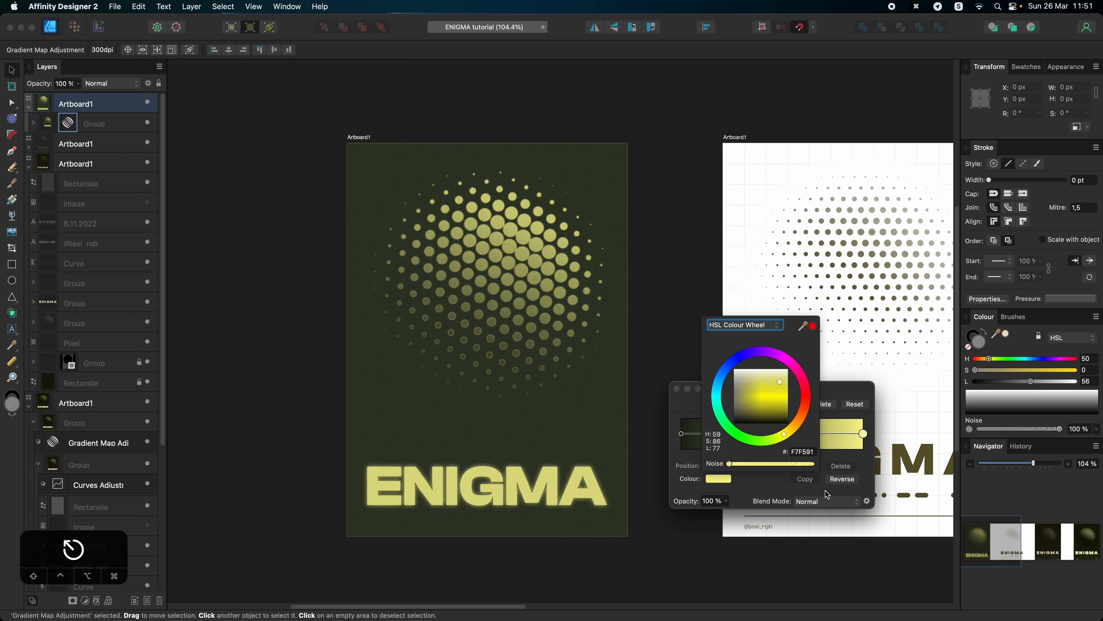
- Set the gradient map adjustment's blend mode to Overlay and lower its opacity to 61%
click(794, 499)
click(804, 504)
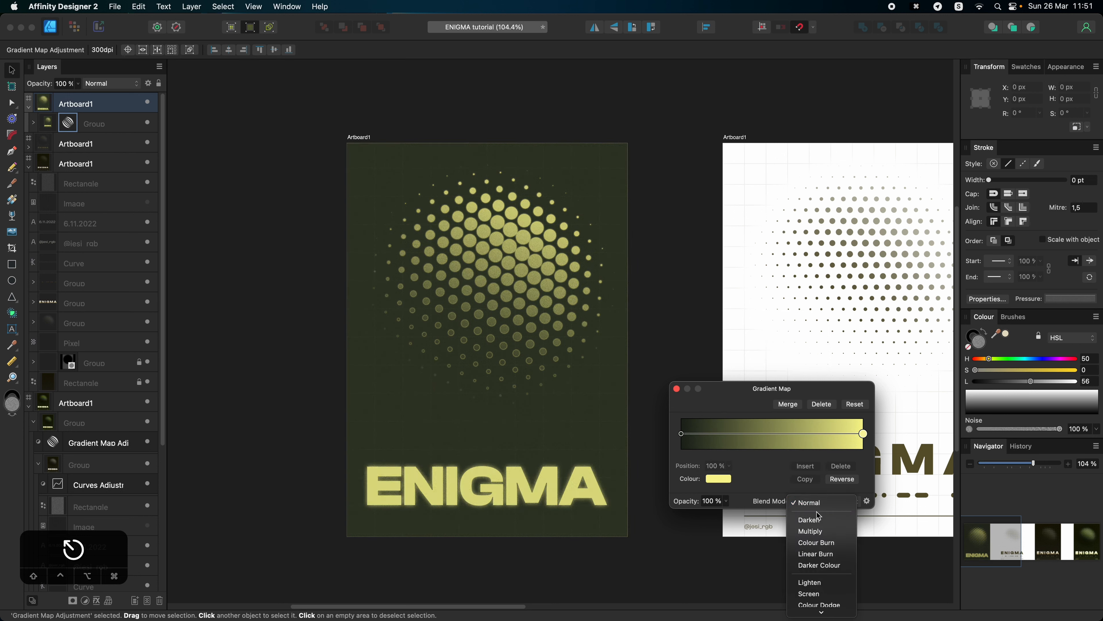
mouse_move(805, 611)
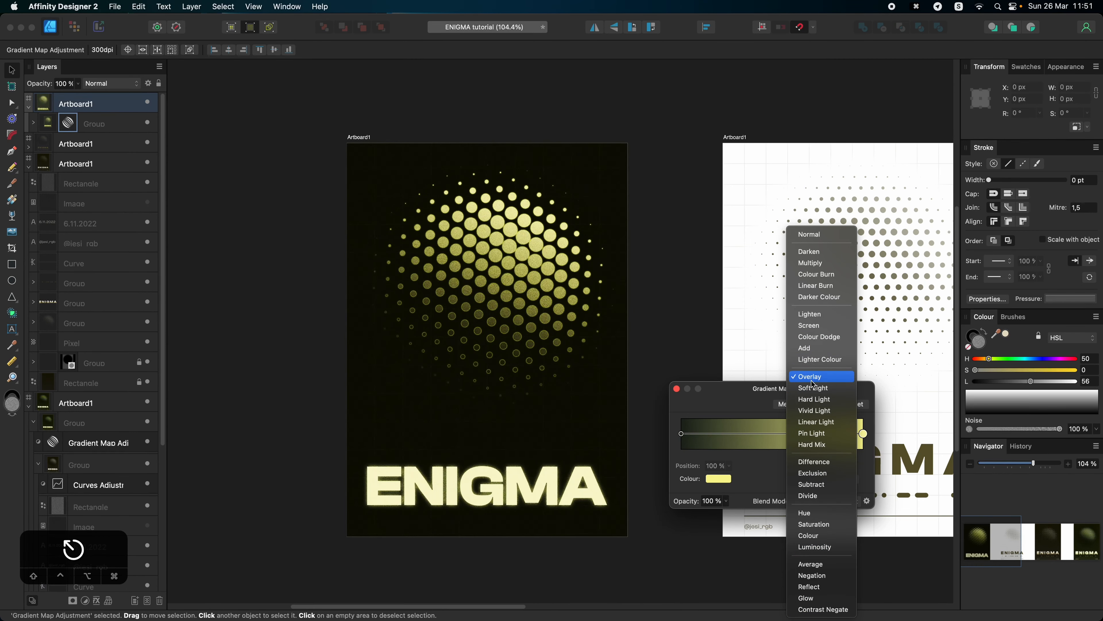
click(812, 378)
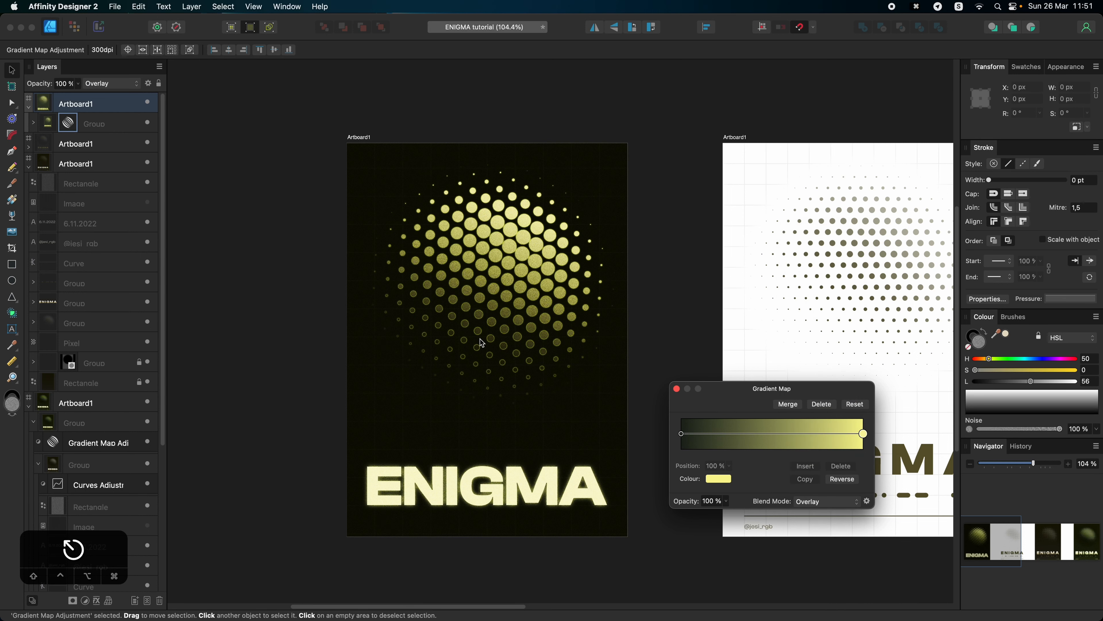
click(726, 501)
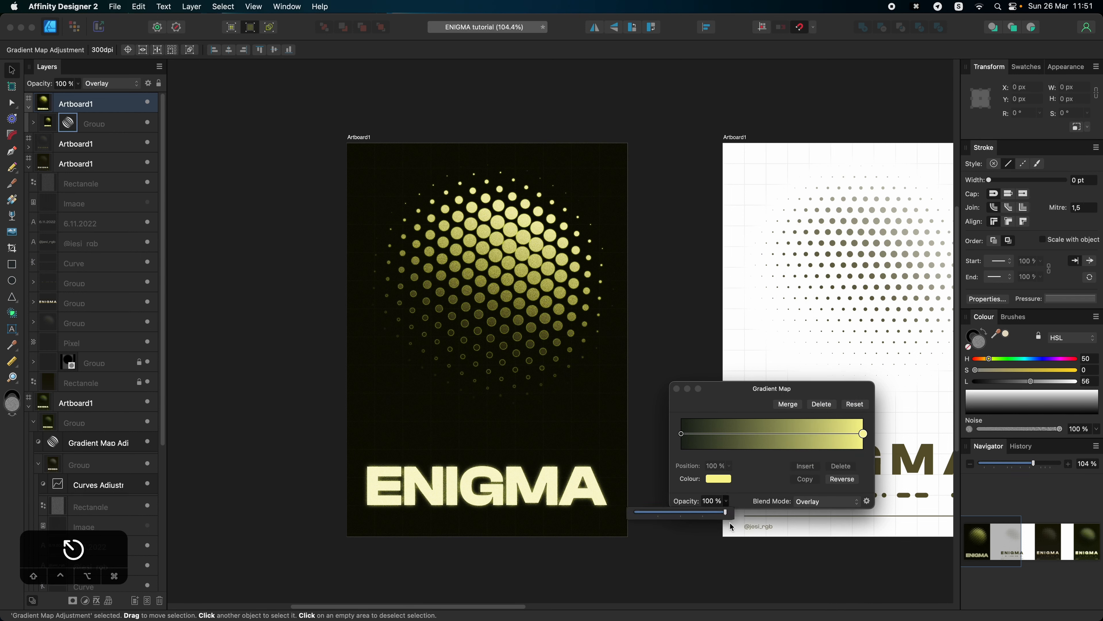
drag(726, 513, 692, 508)
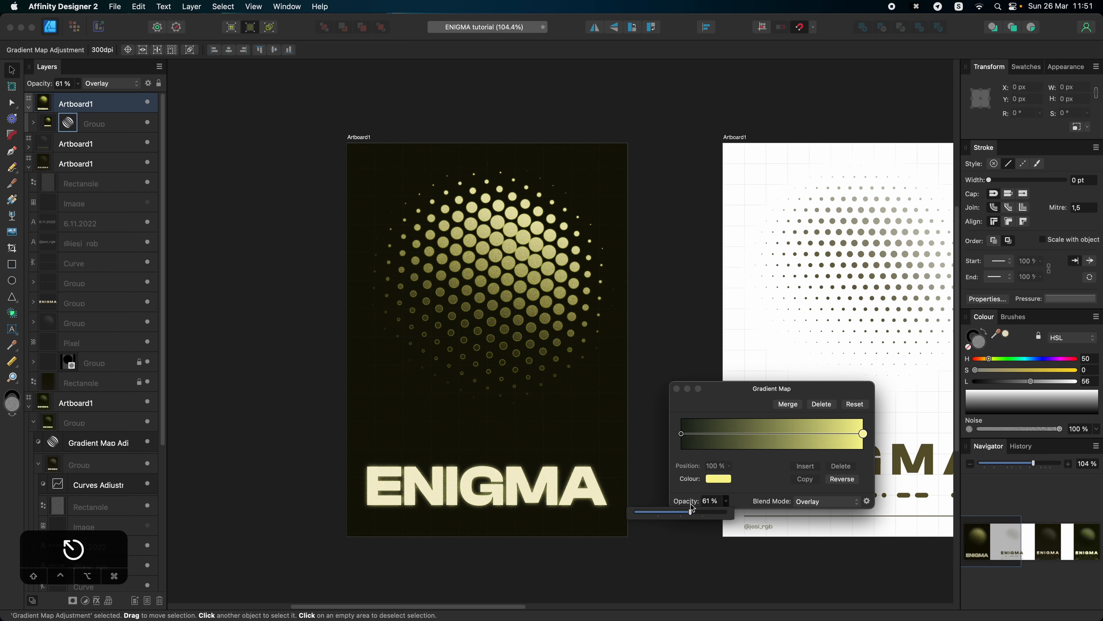
click(676, 388)
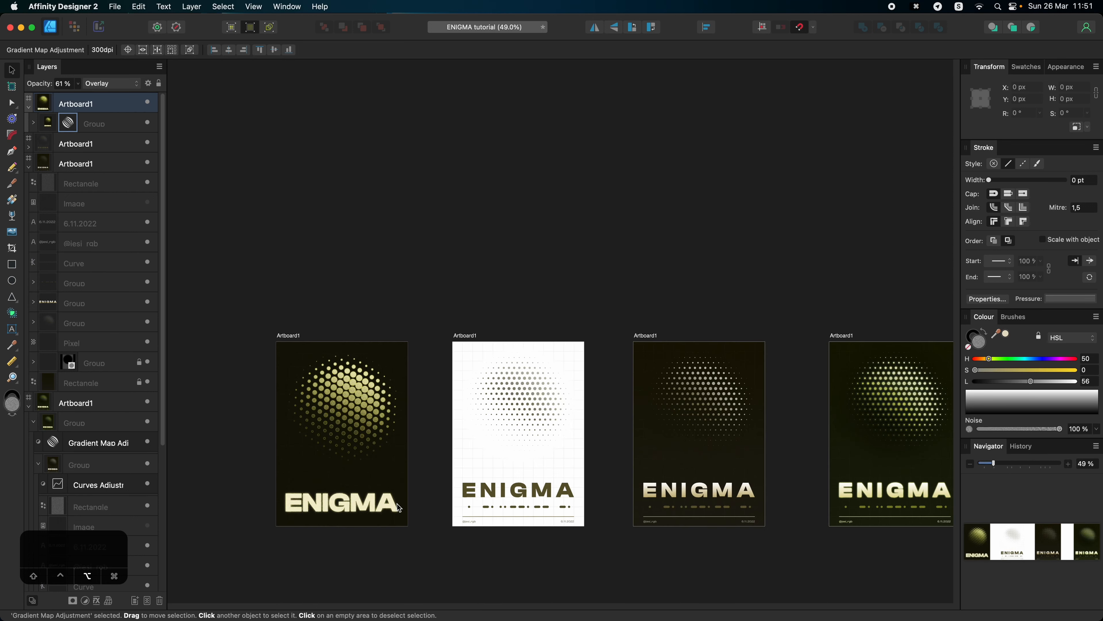
- Examine the poster variants on the neighbouring artboards, looking closely at the green glowing ENIGMA version at the end of the row
scroll(397, 504, up, 4)
key(space)
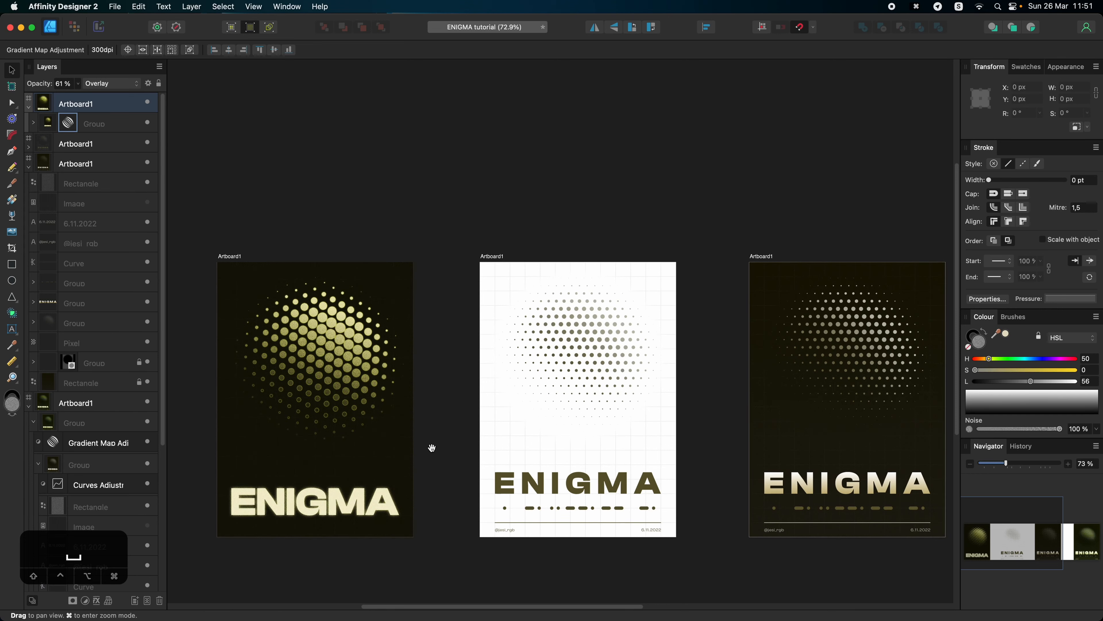
key(space)
drag(747, 450, 200, 471)
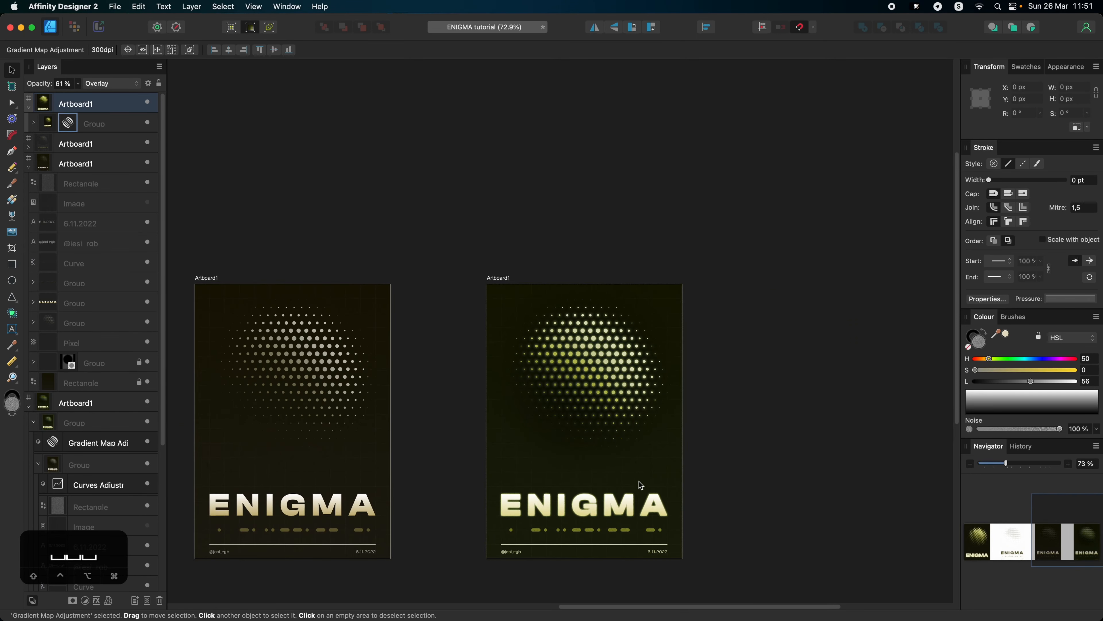
scroll(643, 480, up, 5)
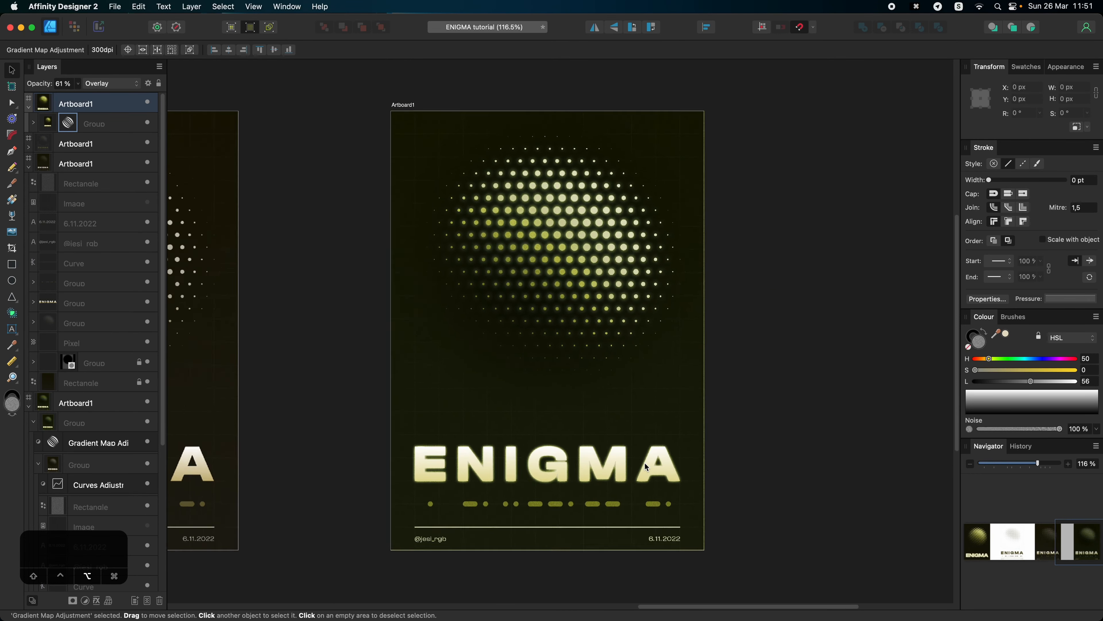
scroll(687, 469, up, 1)
key(space)
drag(768, 446, 764, 456)
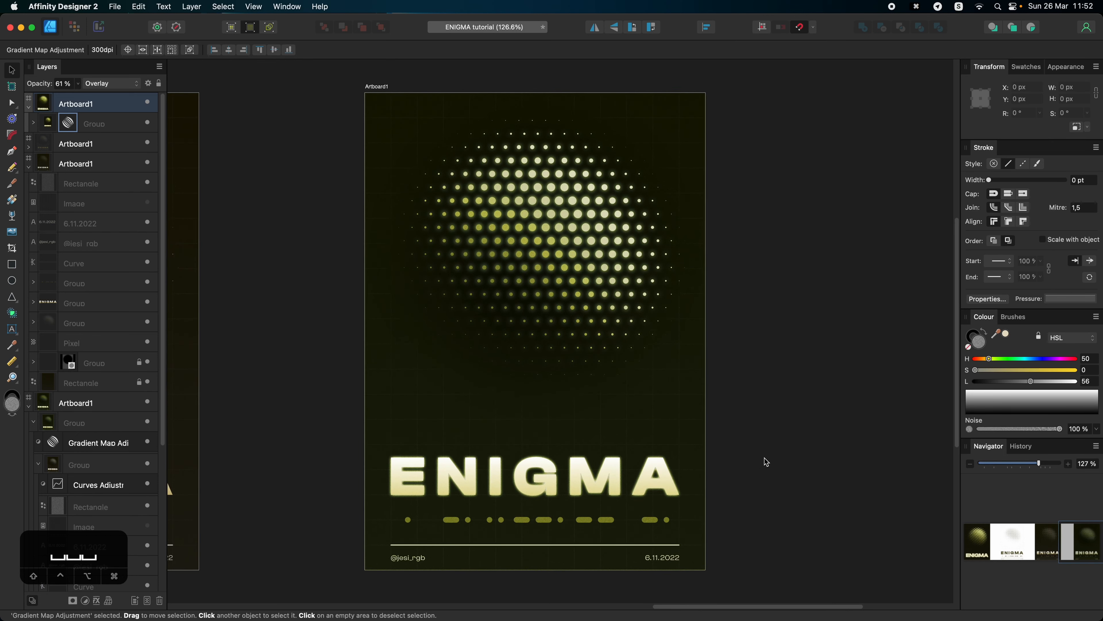